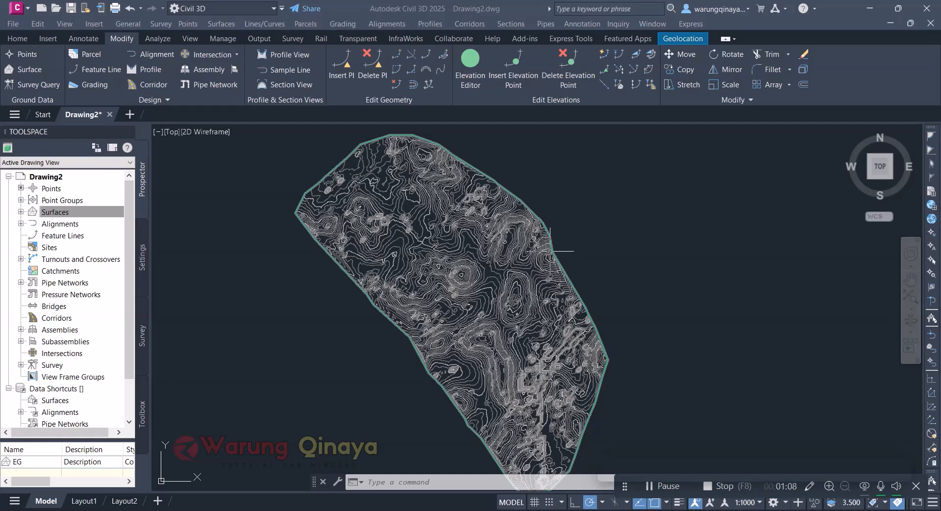
Open the surface properties of the EG surface
click(614, 179)
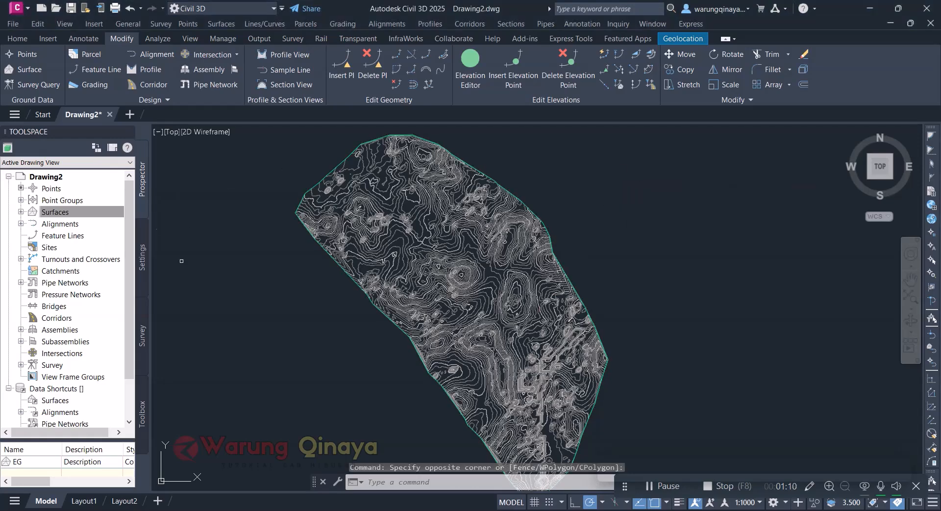
click(44, 211)
click(20, 212)
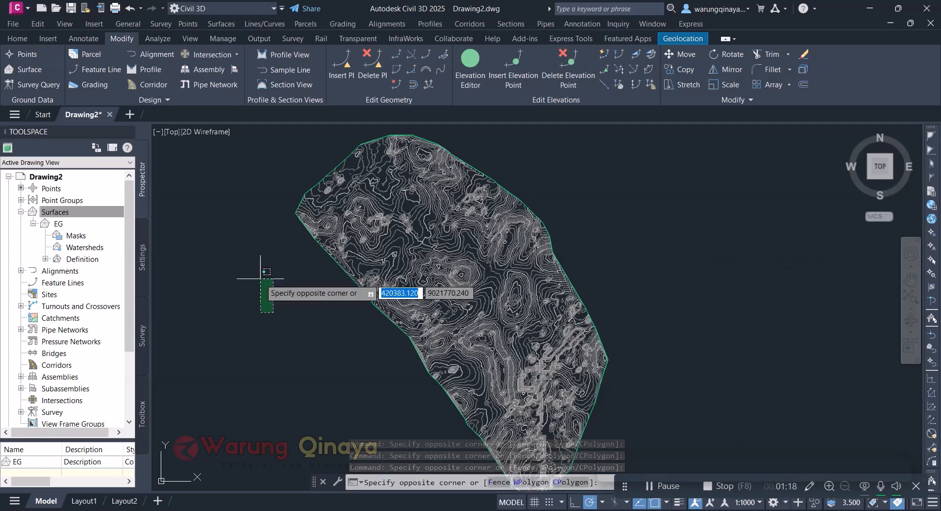
click(61, 225)
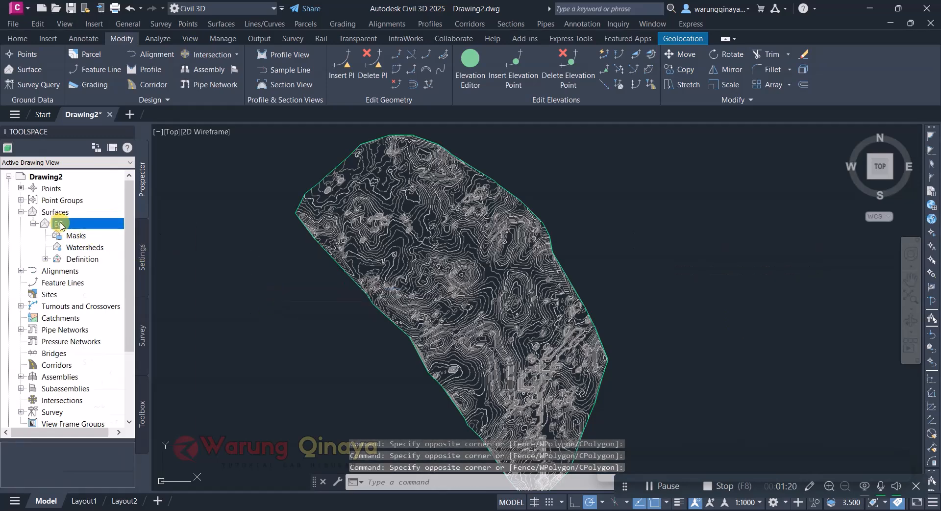
right_click(61, 226)
click(80, 229)
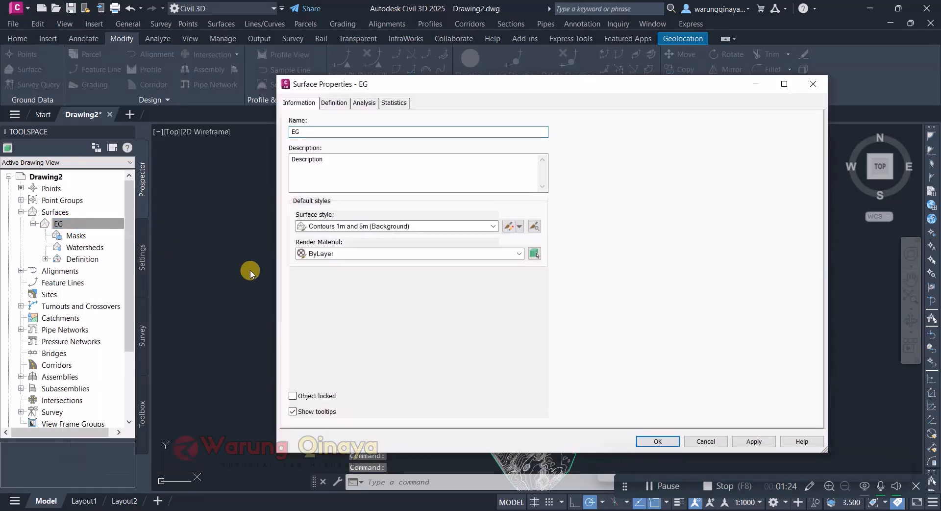
drag(305, 132, 283, 129)
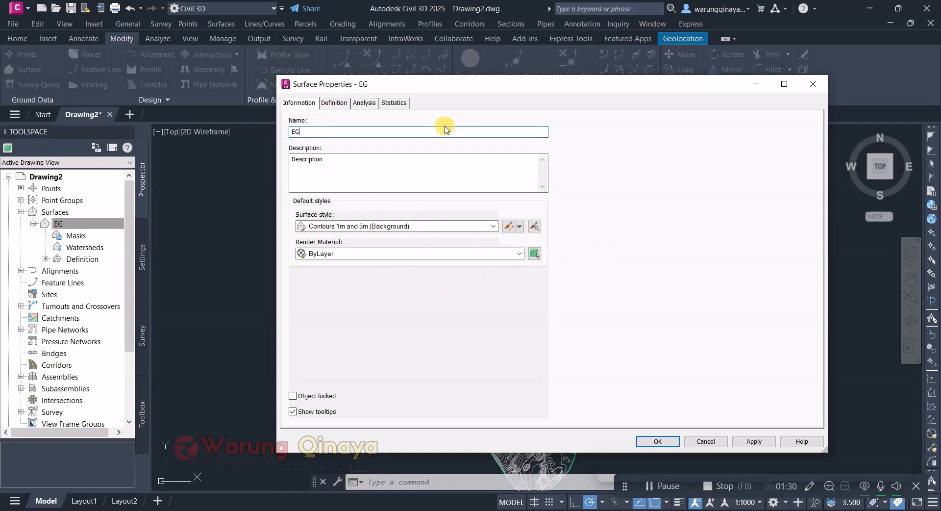
drag(447, 87, 446, 97)
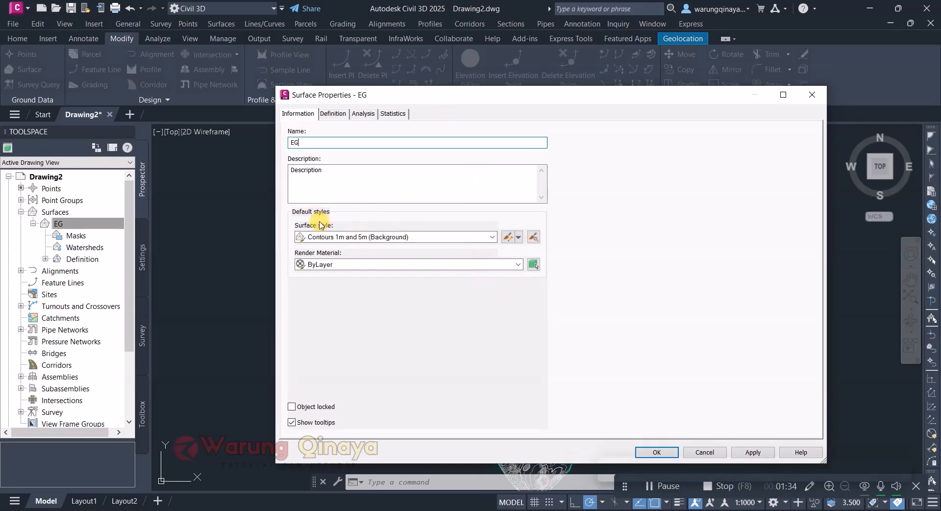
Create a new surface style for the EG surface and name it WS
click(519, 237)
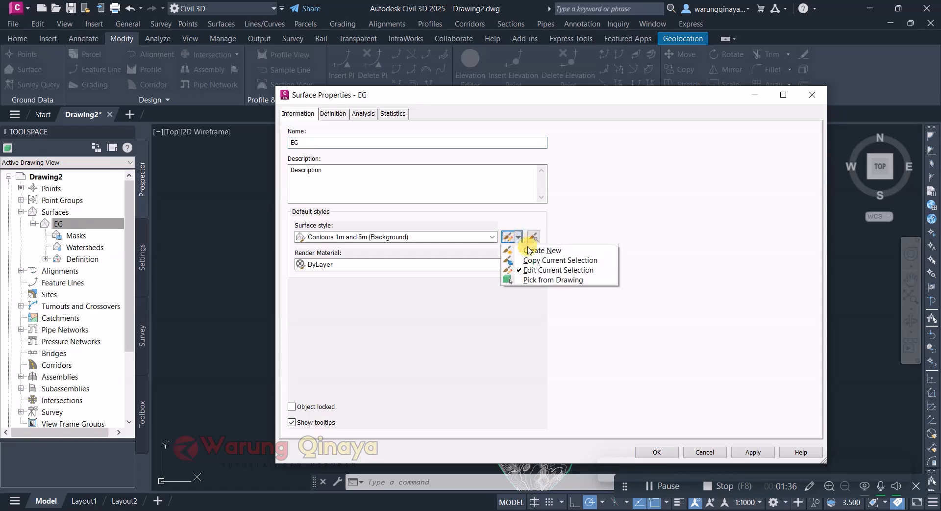
click(539, 250)
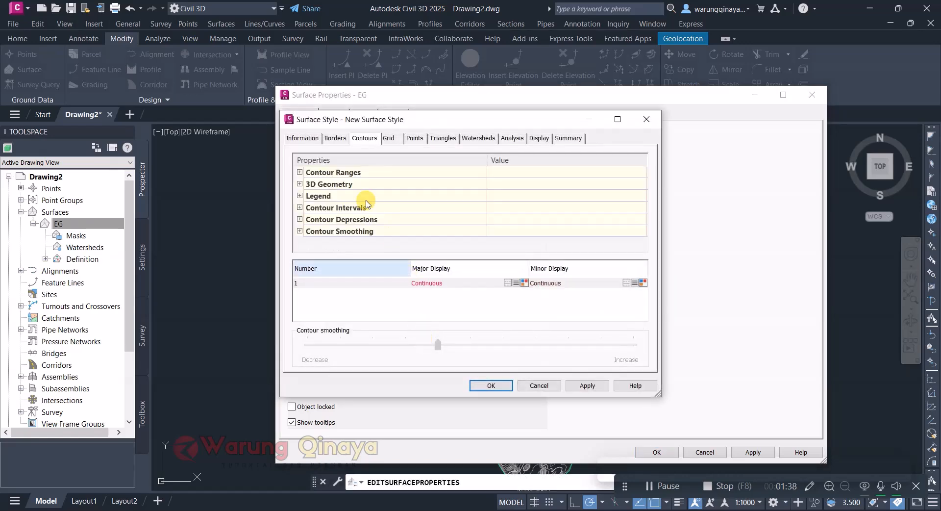
click(308, 138)
drag(349, 166, 285, 185)
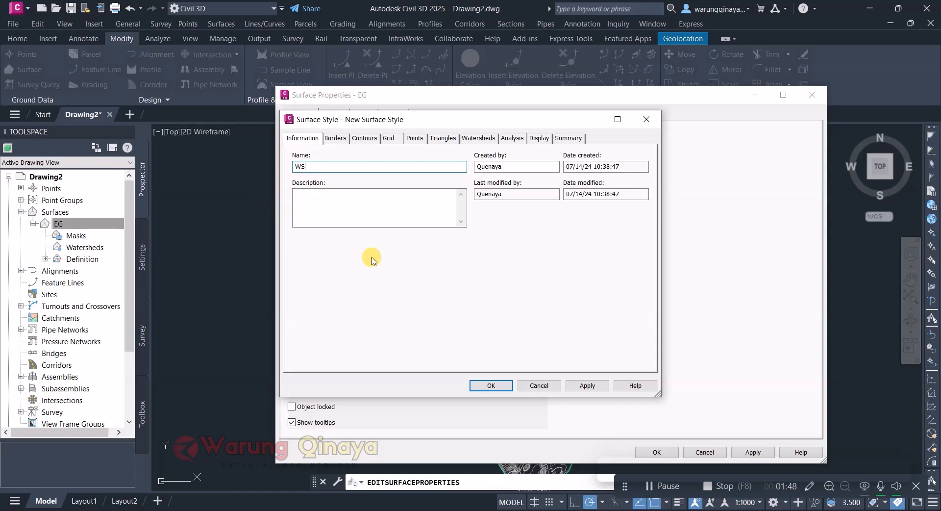
Enable hatching for the Depression Watershed in the WS style and open its EARTH hatch pattern properties
click(475, 139)
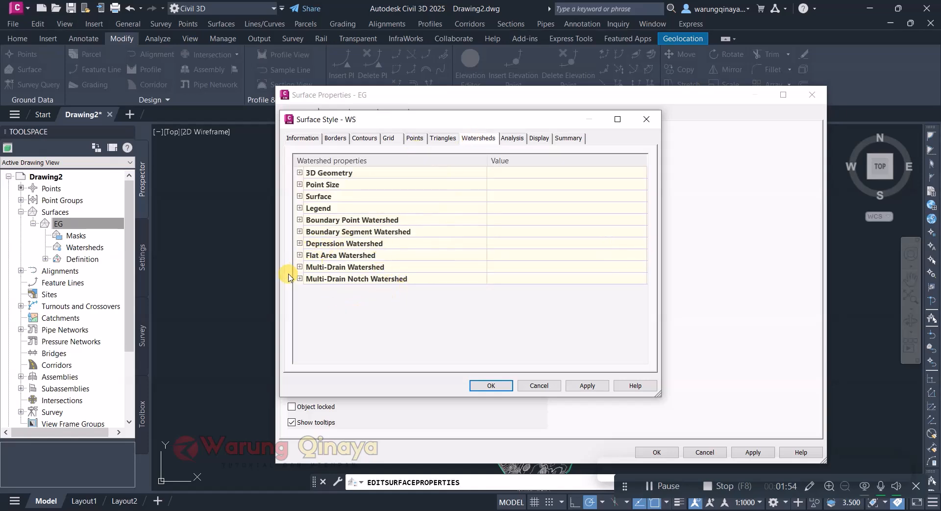
click(299, 243)
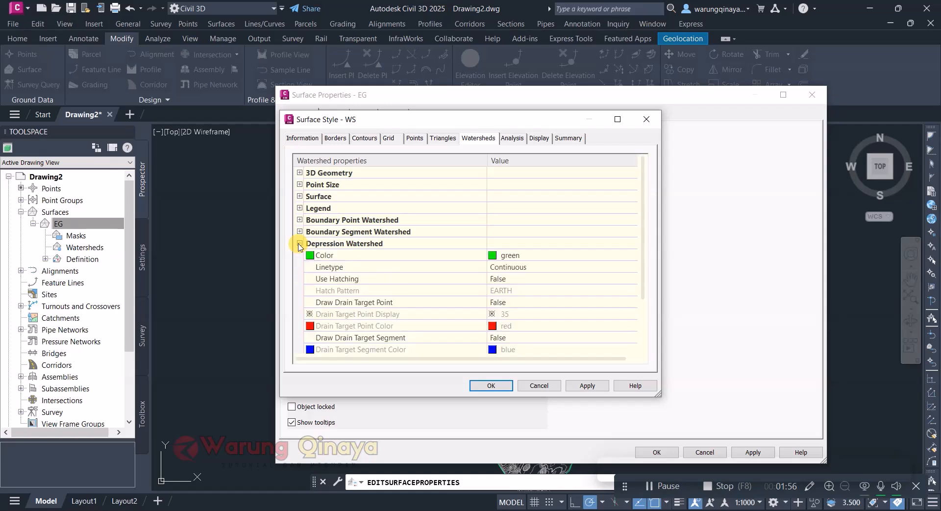
click(525, 281)
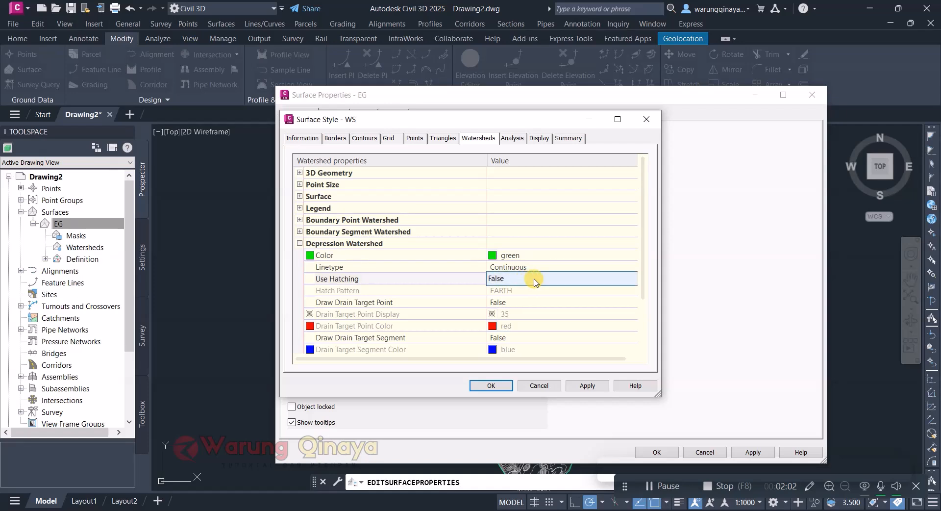
click(534, 282)
click(532, 296)
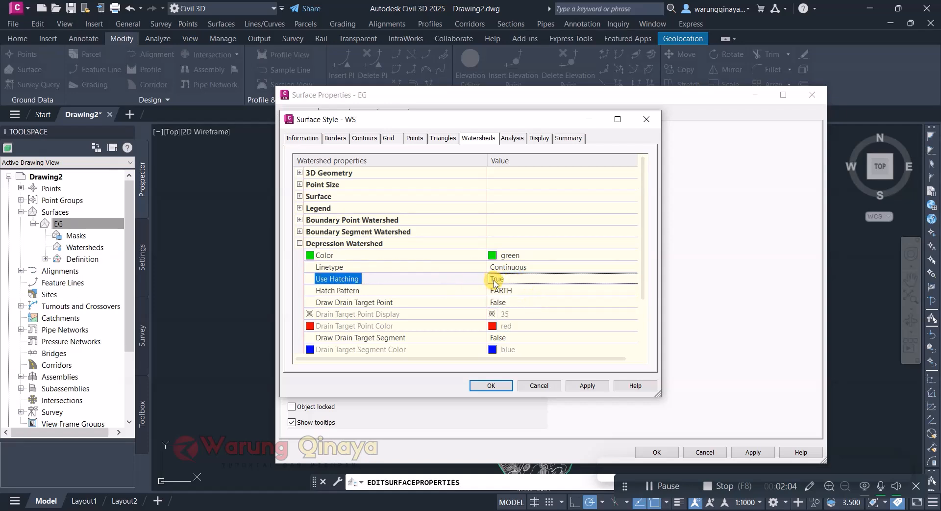
click(548, 292)
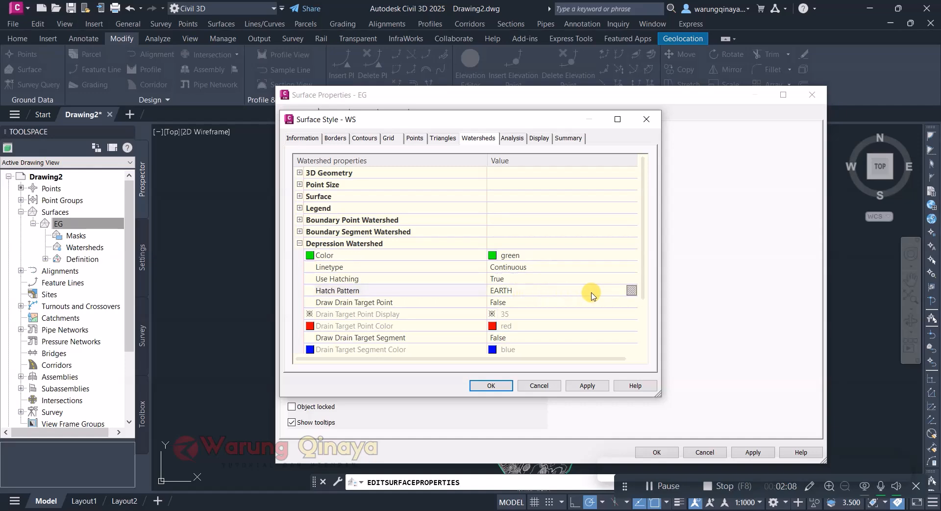
click(630, 291)
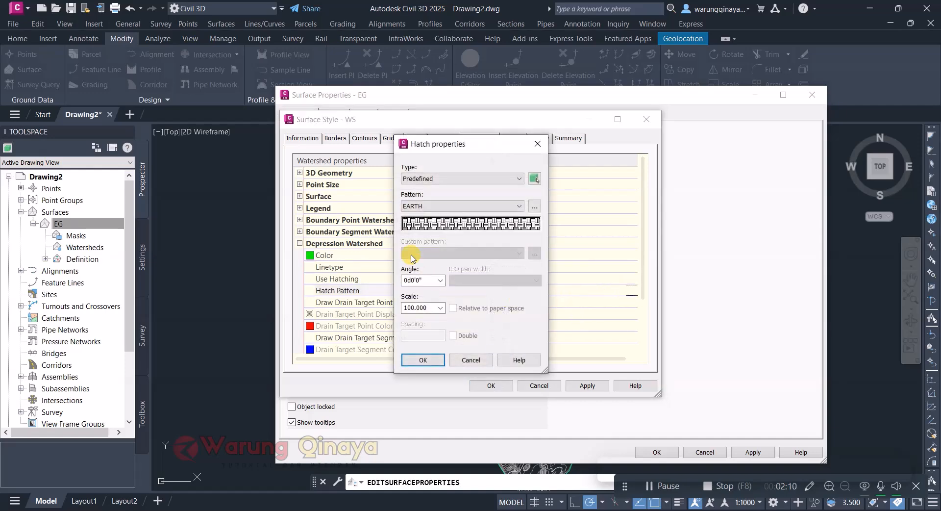
click(532, 208)
click(372, 134)
click(419, 135)
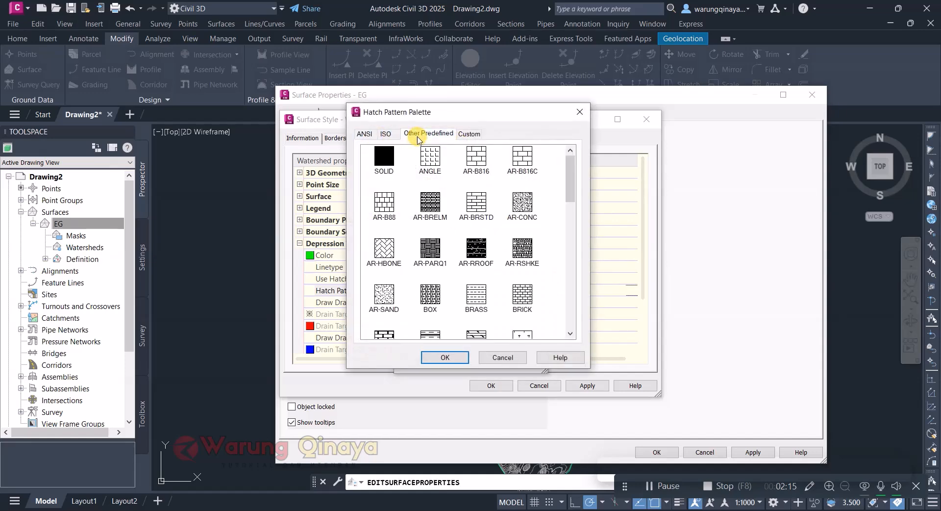
click(503, 359)
Set the Depression Watershed's EARTH hatch scale to 1.000
drag(463, 144, 514, 144)
click(491, 308)
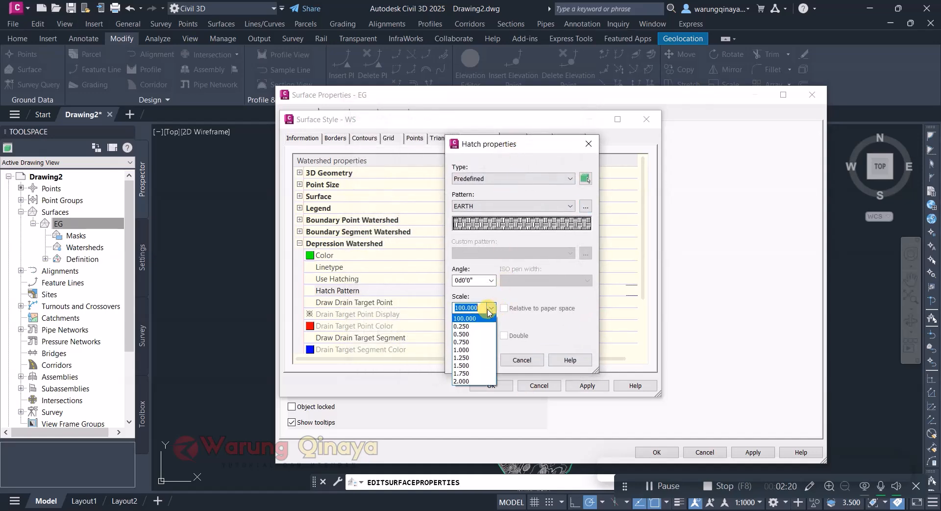
click(468, 347)
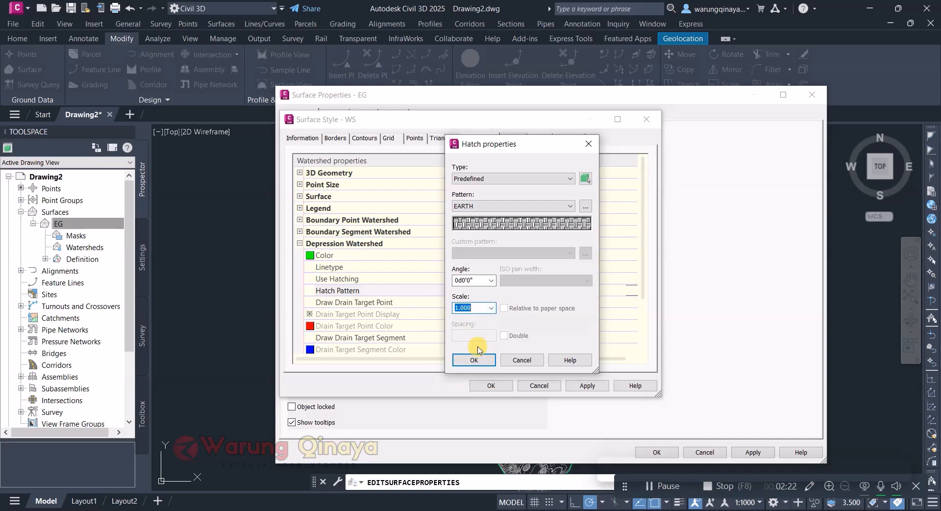
click(474, 359)
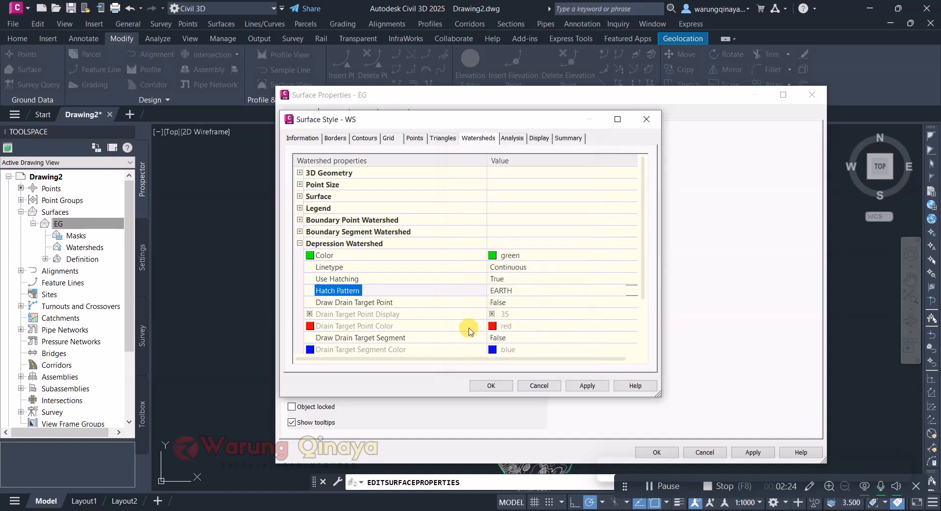
Enable hatching for the Flat Area Watershed in the WS style
click(300, 243)
click(300, 255)
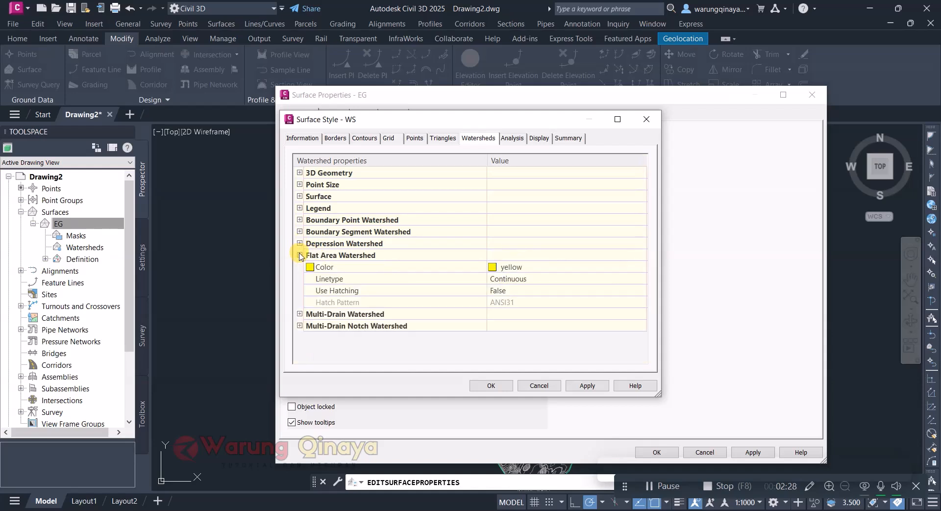
click(564, 267)
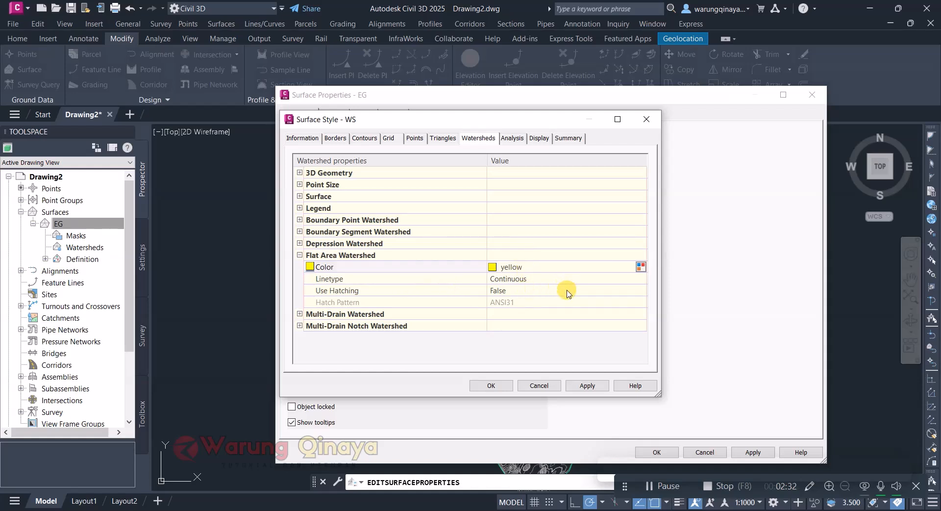
click(569, 291)
click(639, 291)
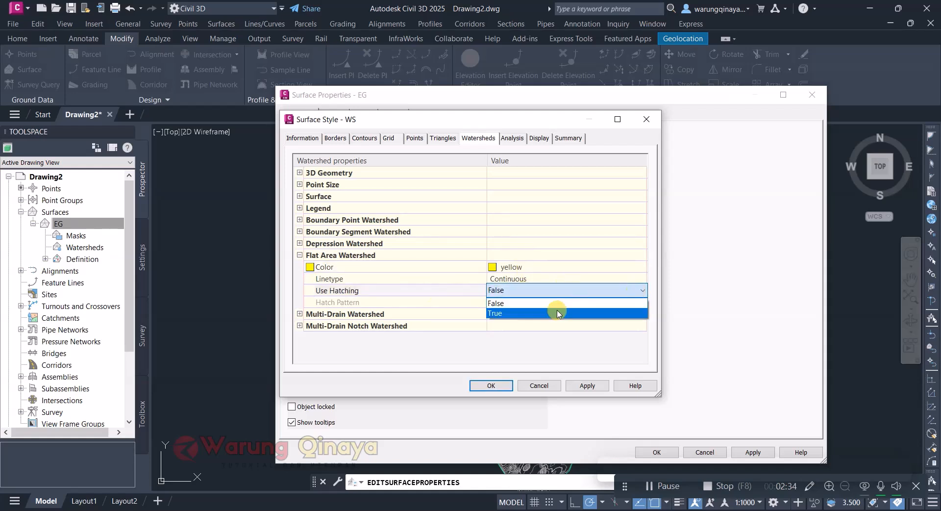
click(536, 311)
Set the Flat Area Watershed's ANSI31 hatch scale to 1.000
click(576, 303)
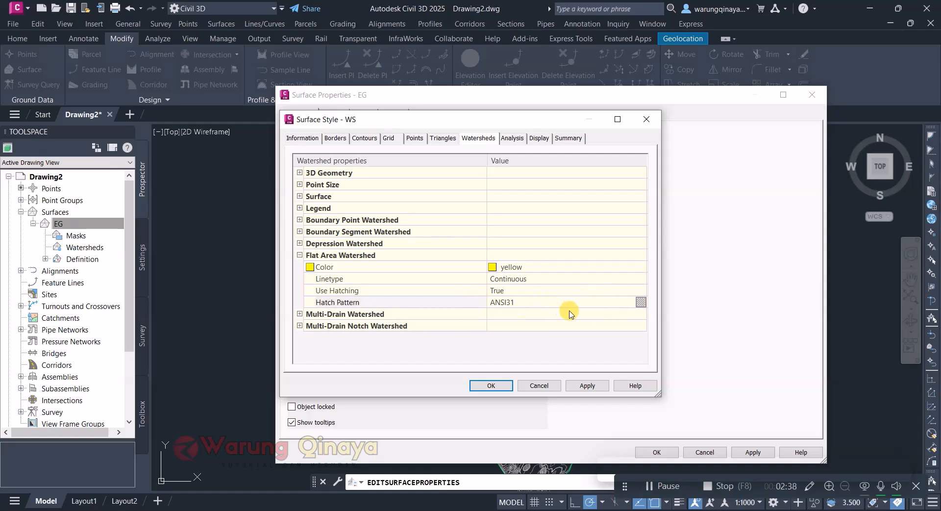
click(639, 300)
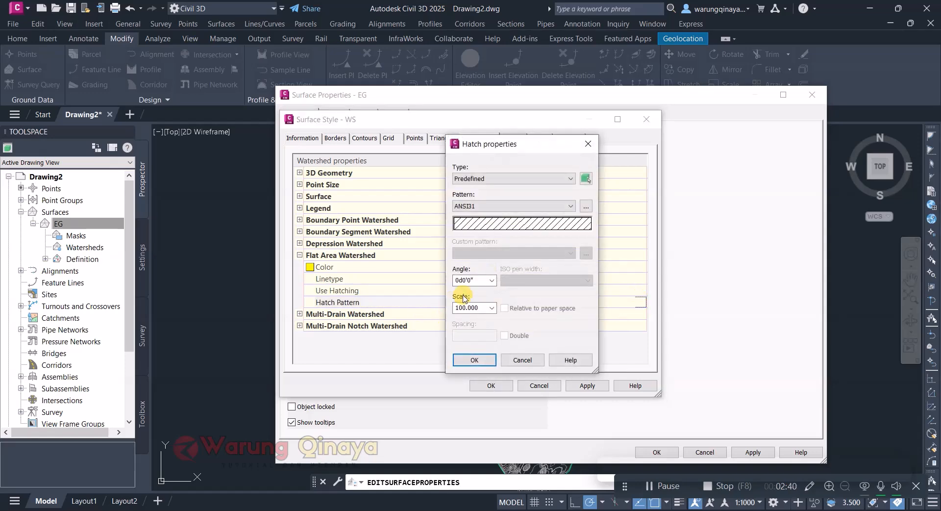
click(492, 307)
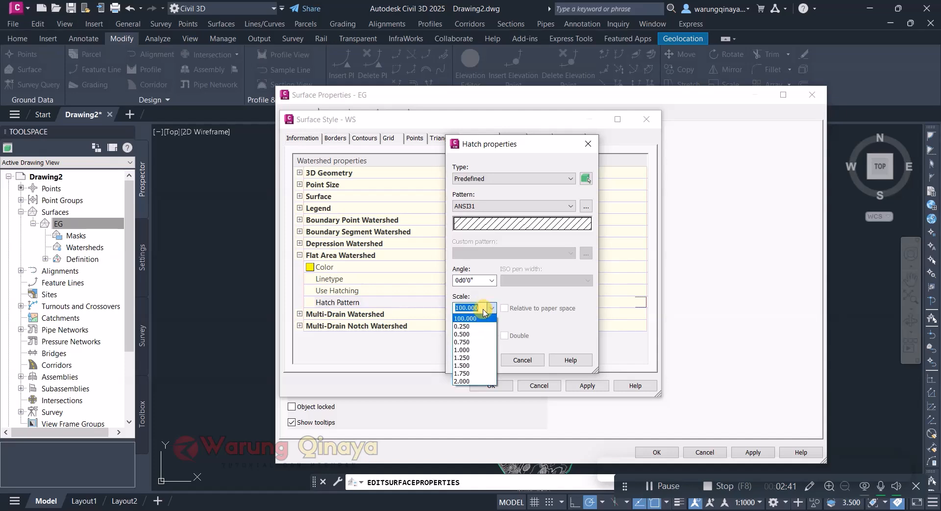
click(473, 355)
click(475, 359)
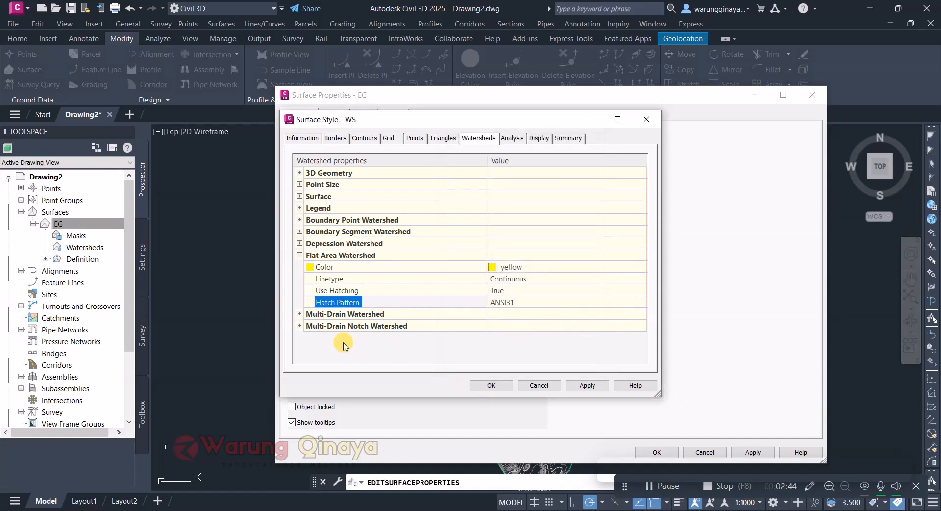
Set the Multi-Drain Watershed's ANSI32 hatch scale to 1.000
click(299, 255)
click(300, 266)
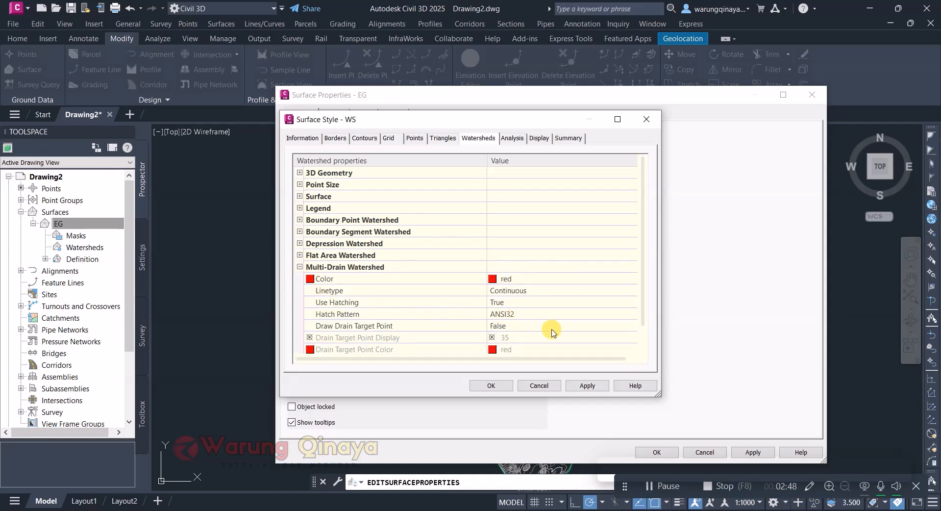
click(551, 303)
click(544, 302)
click(542, 302)
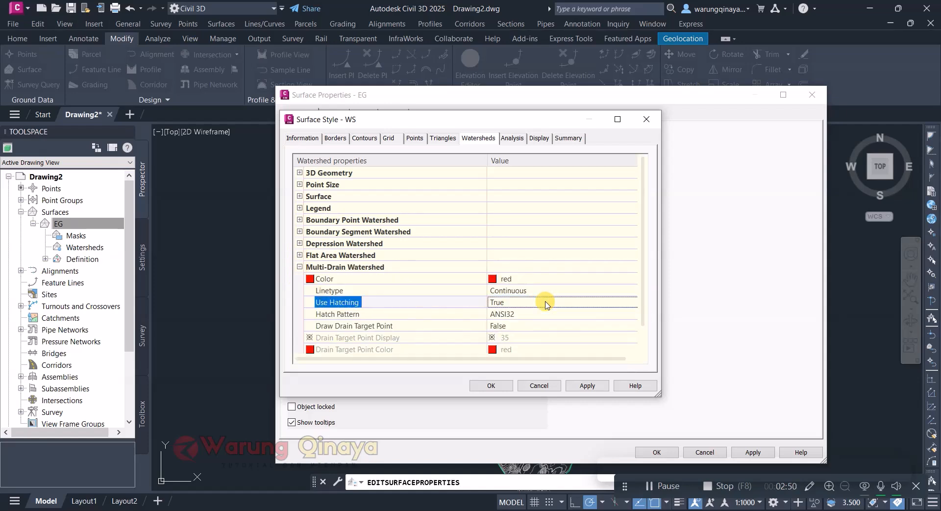
click(529, 303)
click(529, 312)
click(632, 314)
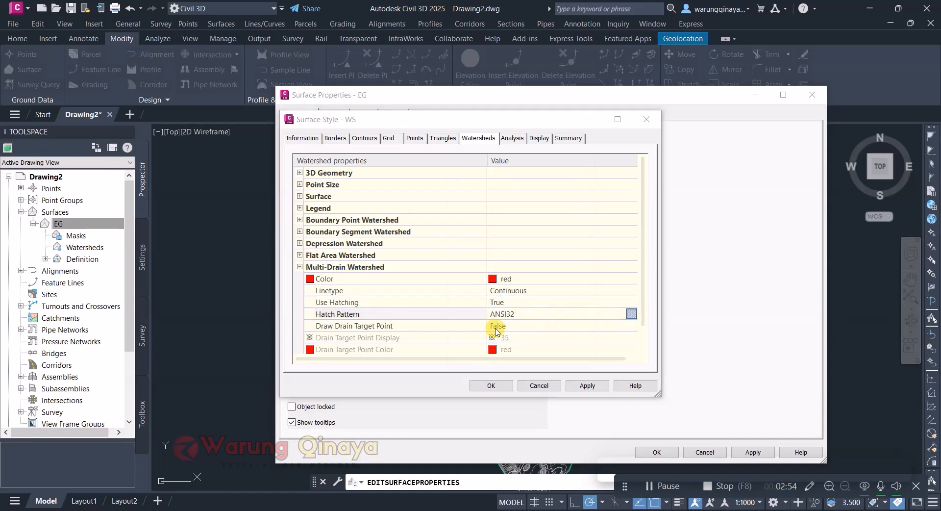
click(493, 308)
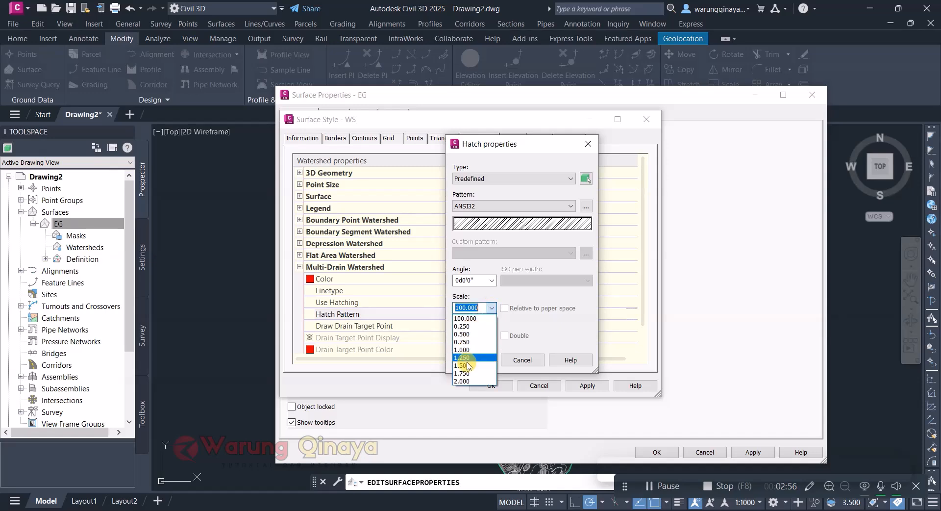
click(467, 351)
click(474, 360)
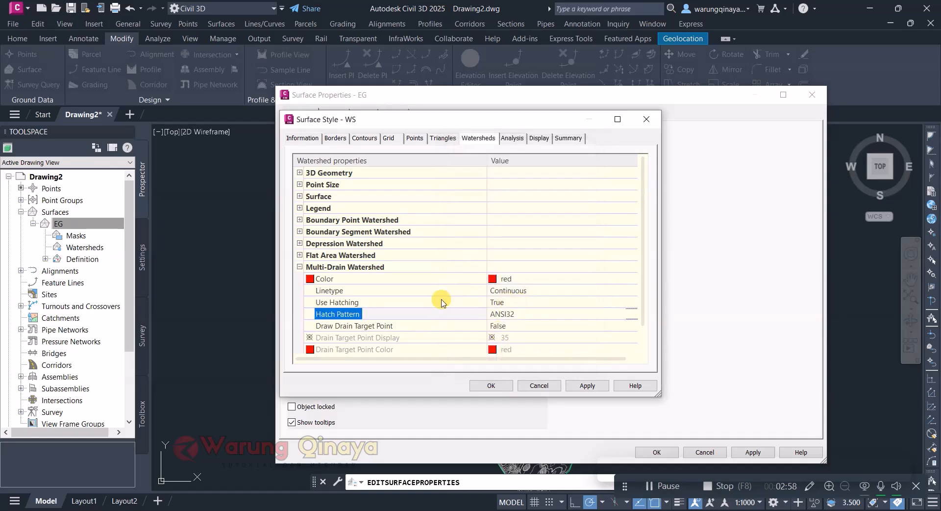
click(299, 266)
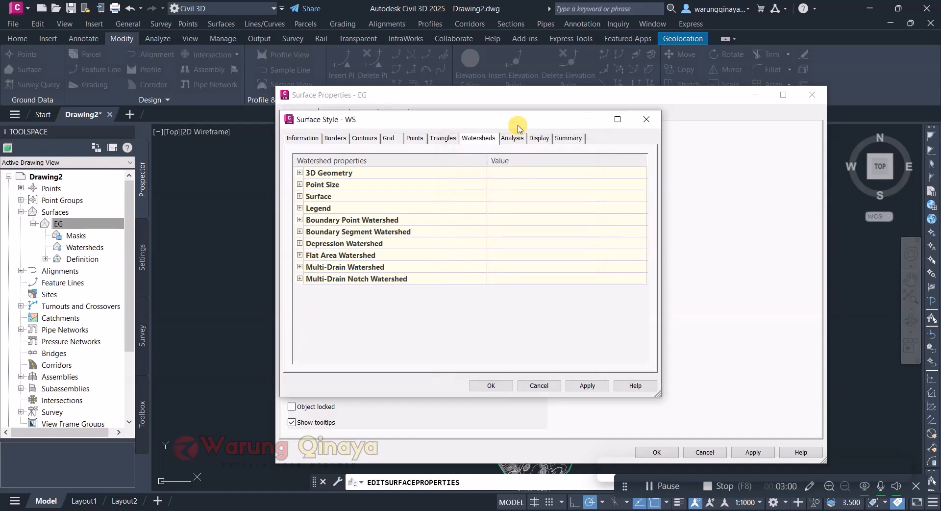
Turn off the Border component in the WS style's plan view display settings
click(539, 138)
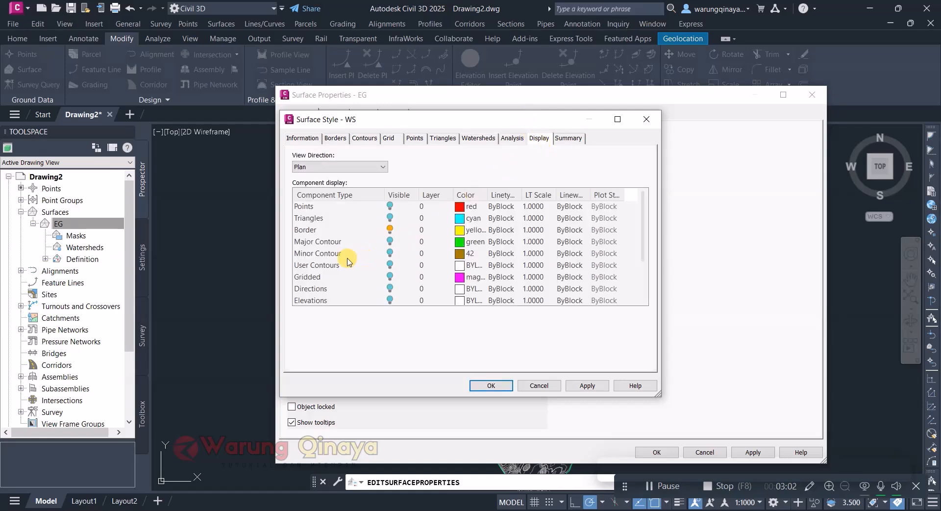
click(319, 218)
click(320, 230)
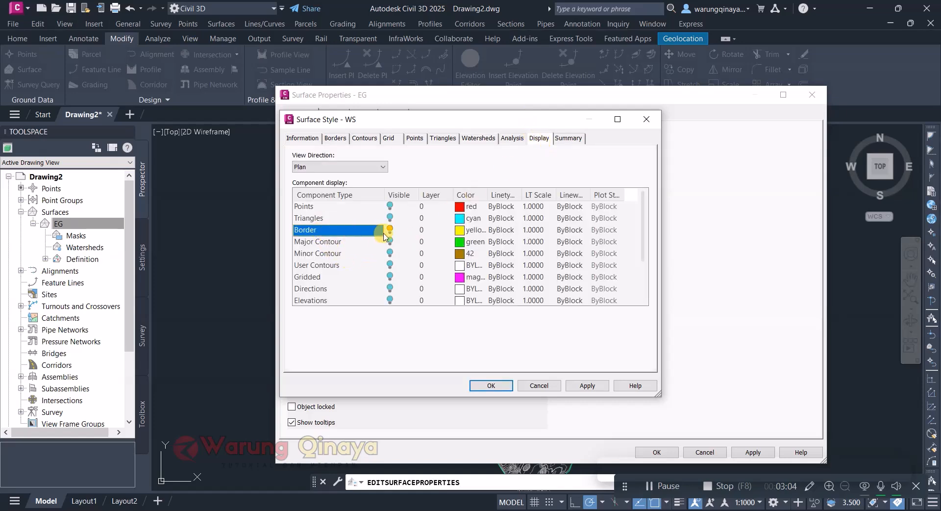
click(390, 230)
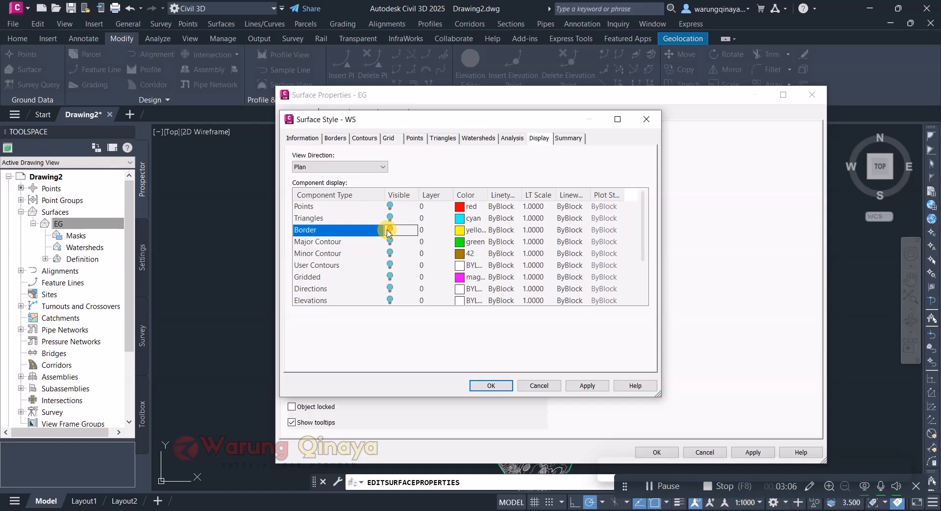
Set the Border component's color to magenta in the WS style's plan view display settings
click(463, 229)
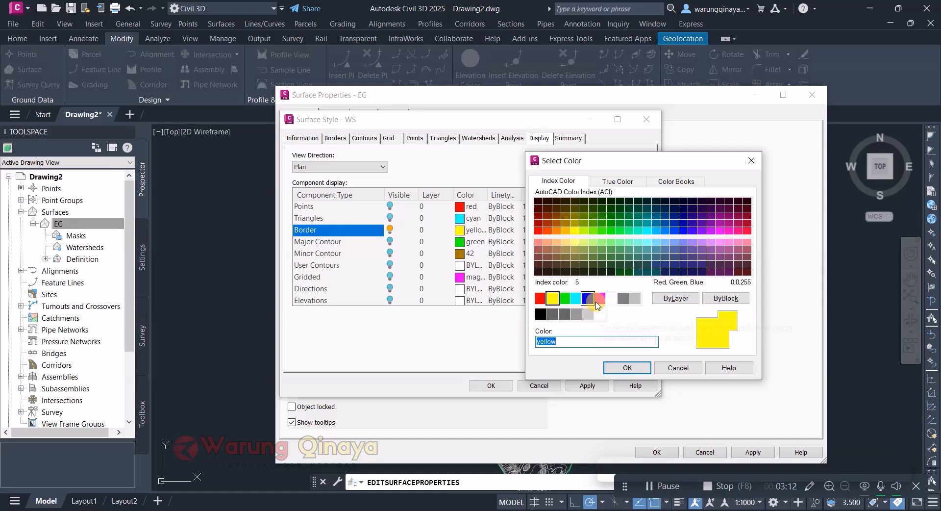
click(599, 298)
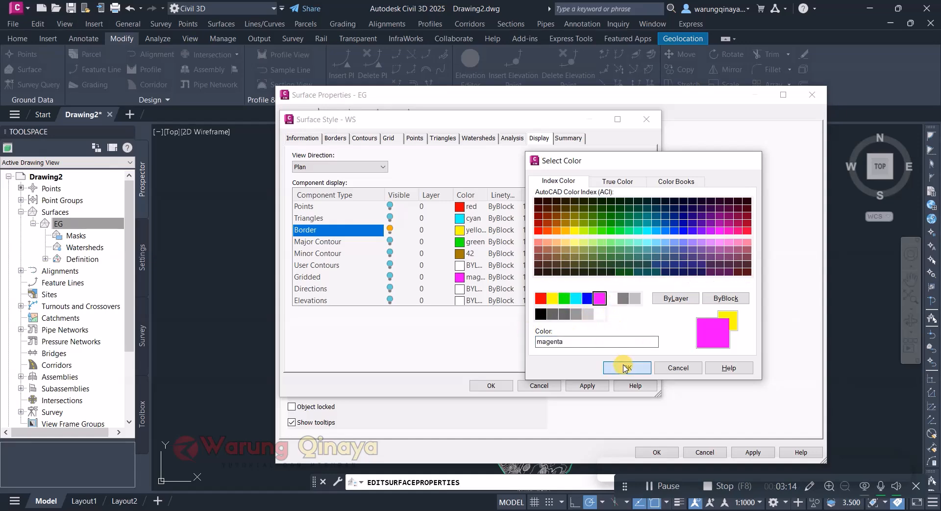
click(624, 367)
Make the Major Contour and Minor Contour components visible in the WS style's plan view
click(373, 242)
click(390, 240)
click(389, 253)
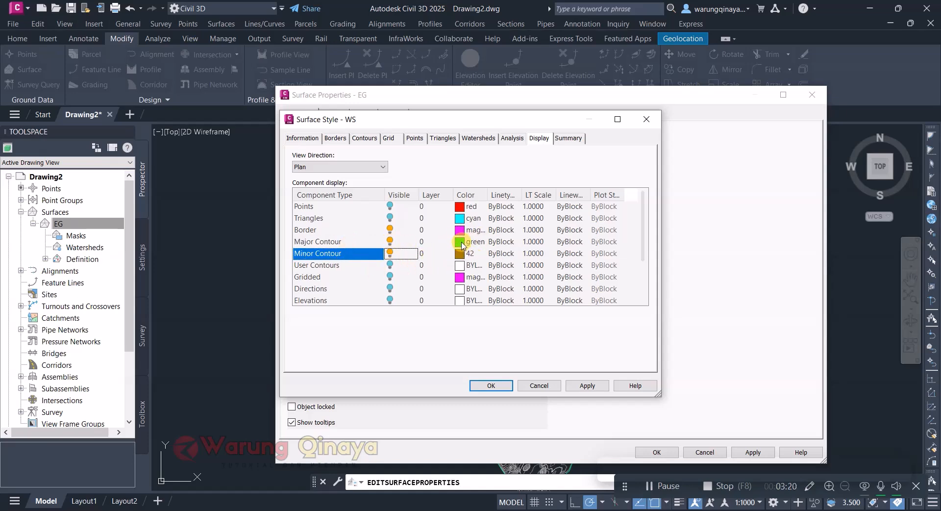
click(462, 245)
click(677, 367)
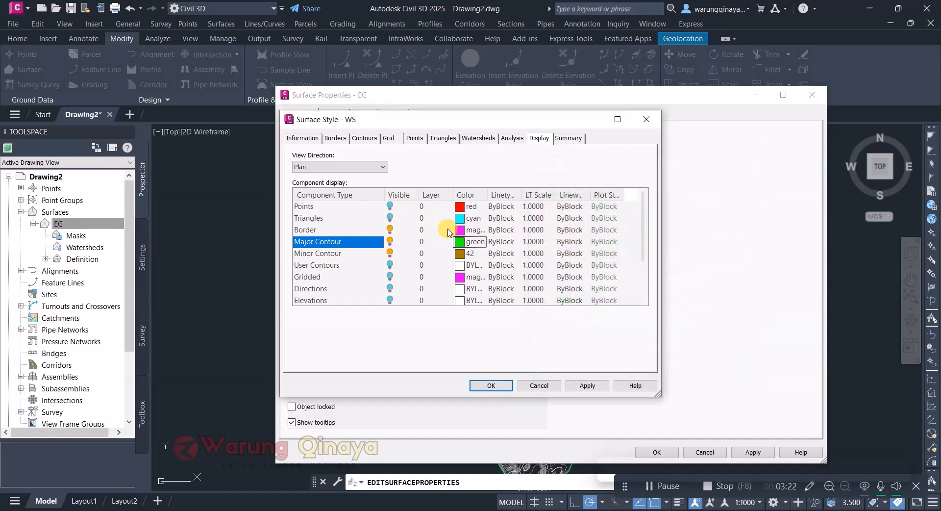
Make the Watersheds component visible in the WS style's plan view and save the style
click(324, 253)
scroll(326, 275, down, 2)
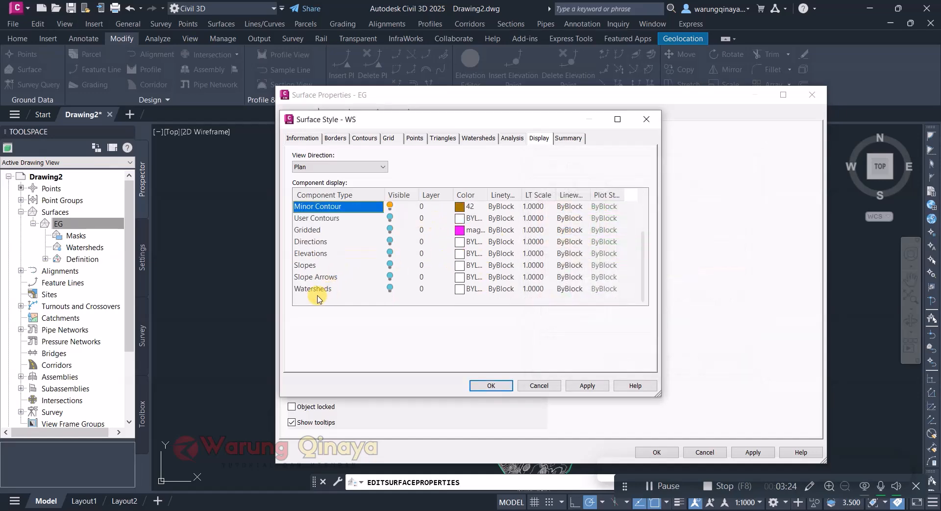
click(318, 290)
click(389, 289)
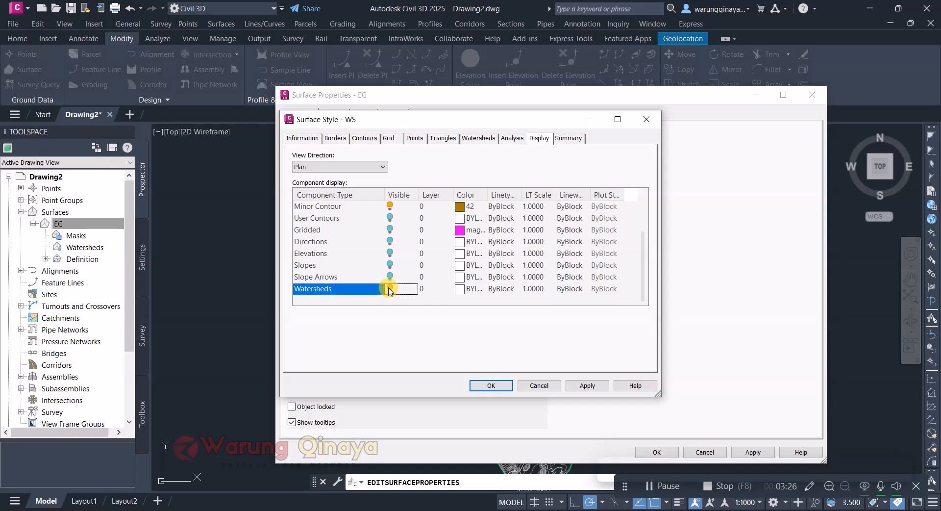
click(492, 386)
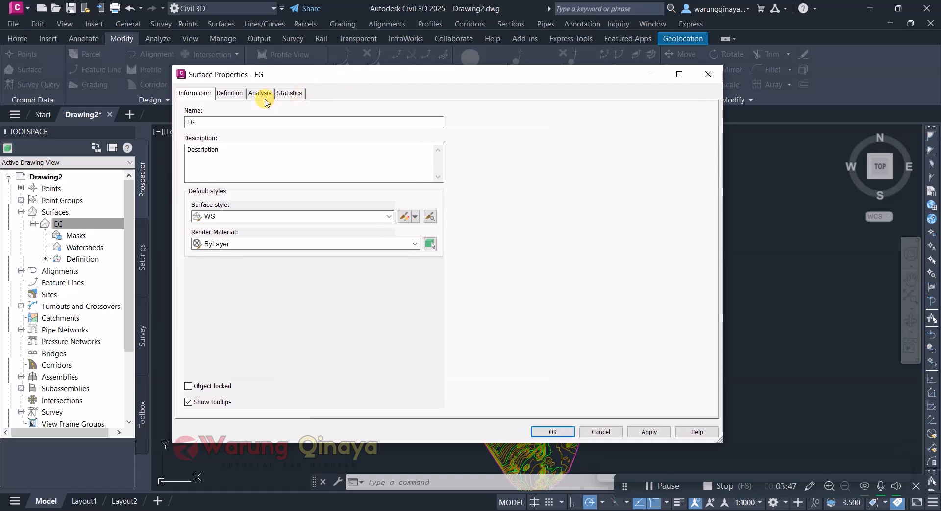
Run the Watersheds analysis on the EG surface with the Watershed legend and apply it to the drawing
click(259, 92)
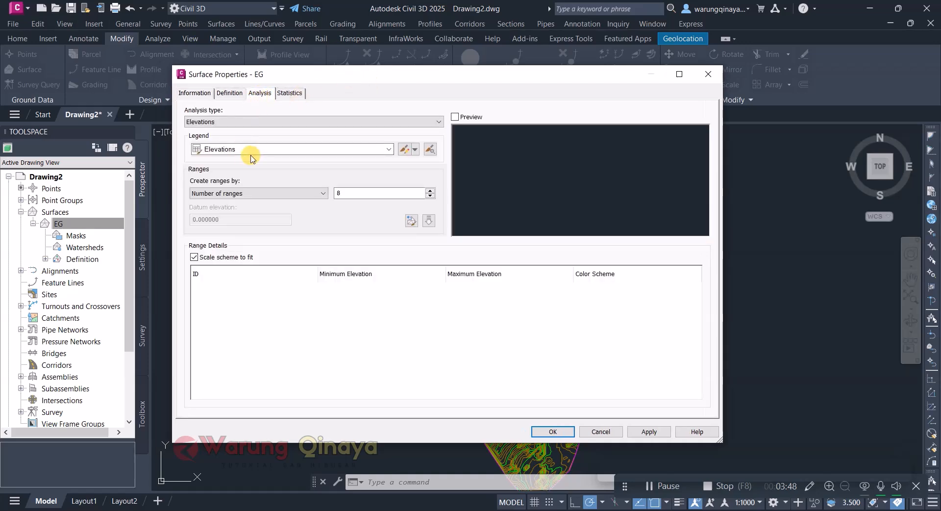
click(289, 123)
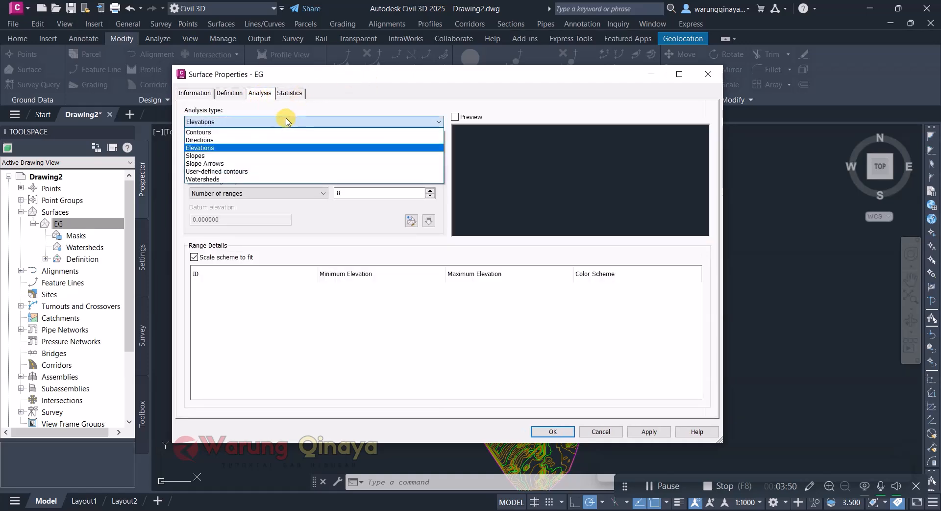
click(288, 178)
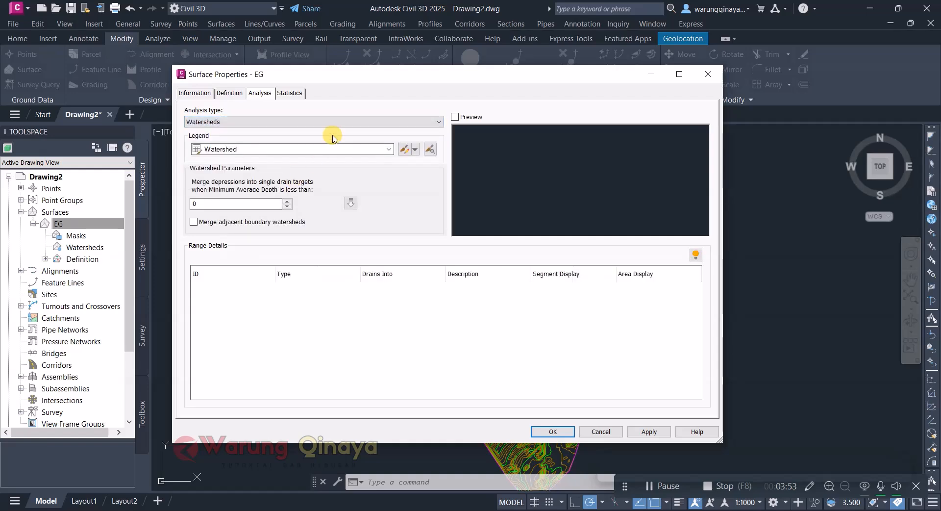
click(278, 203)
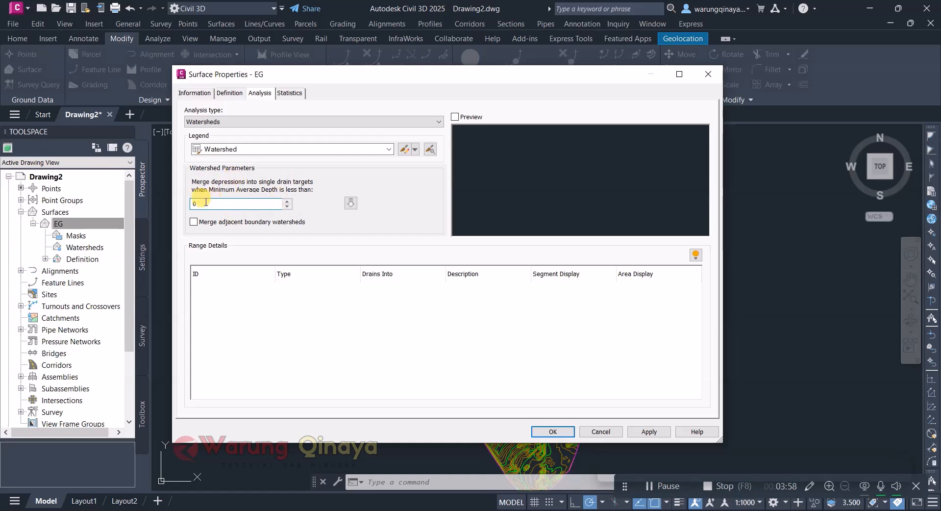
click(351, 203)
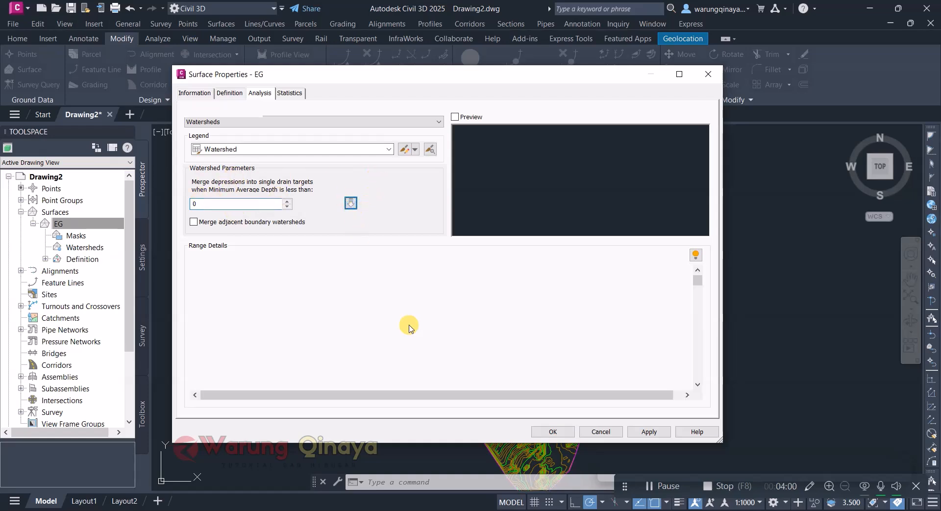
drag(550, 395, 590, 395)
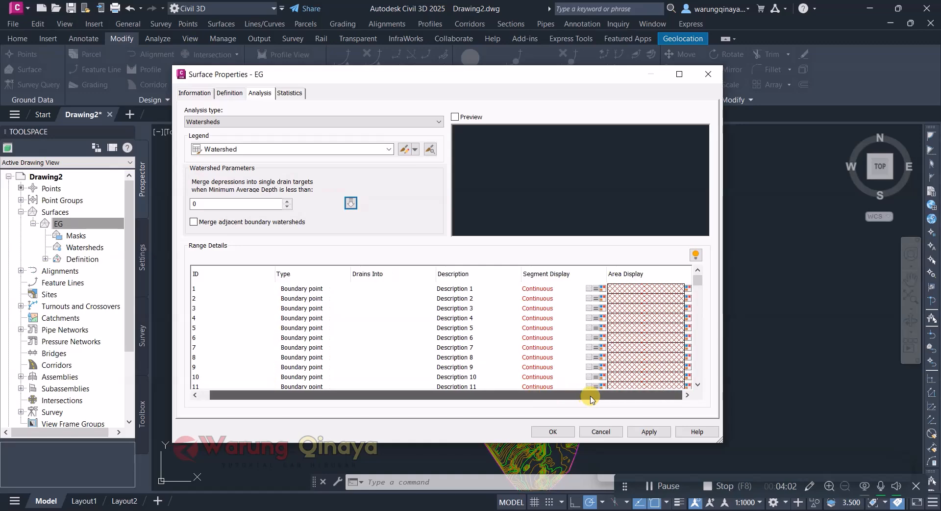
drag(481, 395, 402, 387)
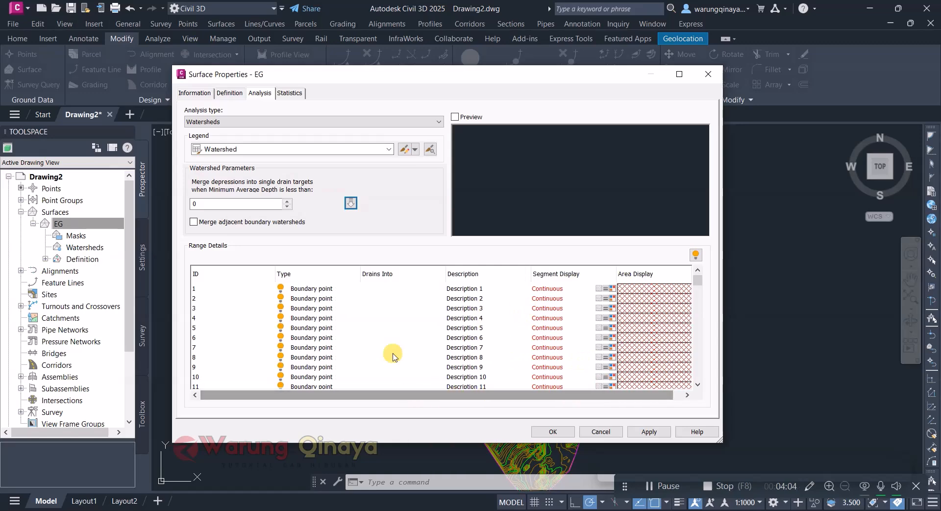
click(553, 432)
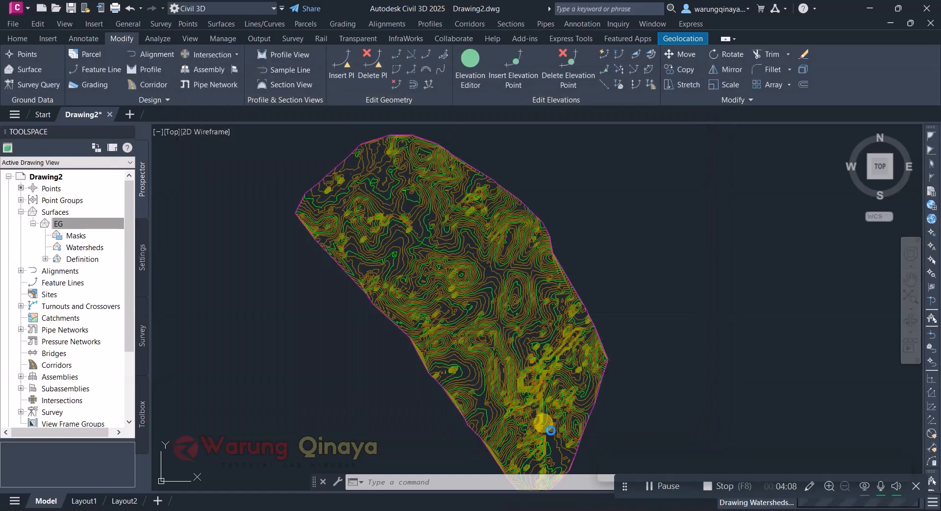
Examine the hatched watershed areas and their ID, type and area labels across the EG surface
click(663, 270)
scroll(528, 196, up, 4)
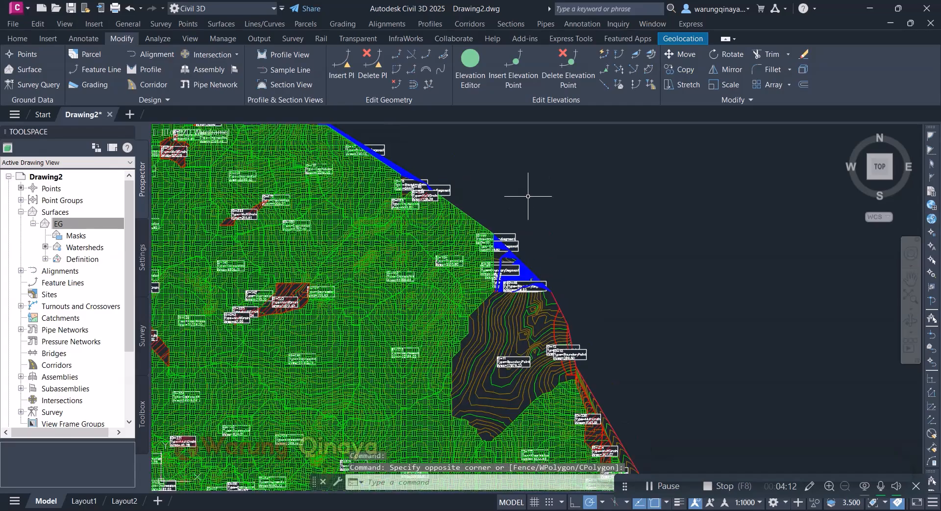
scroll(528, 196, down, 5)
scroll(495, 178, up, 3)
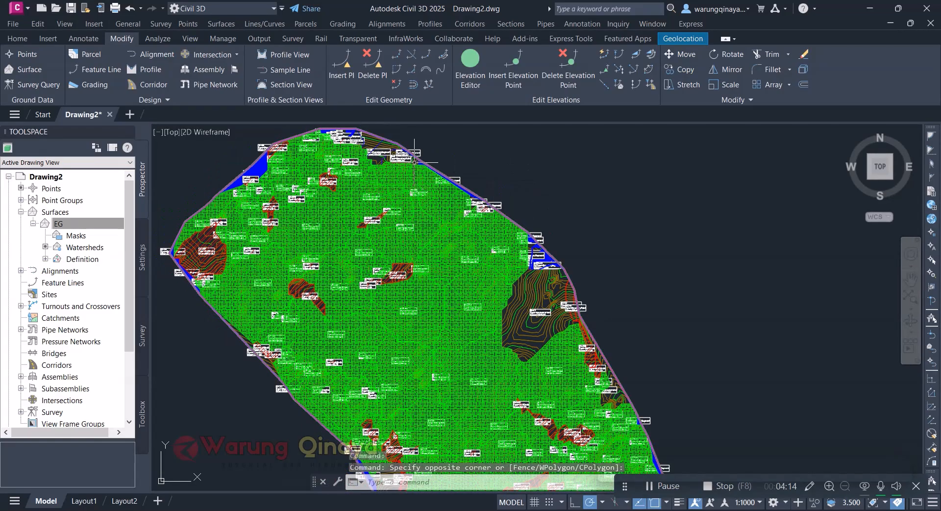
scroll(475, 302, up, 5)
scroll(453, 208, down, 5)
scroll(452, 208, down, 3)
scroll(447, 313, up, 8)
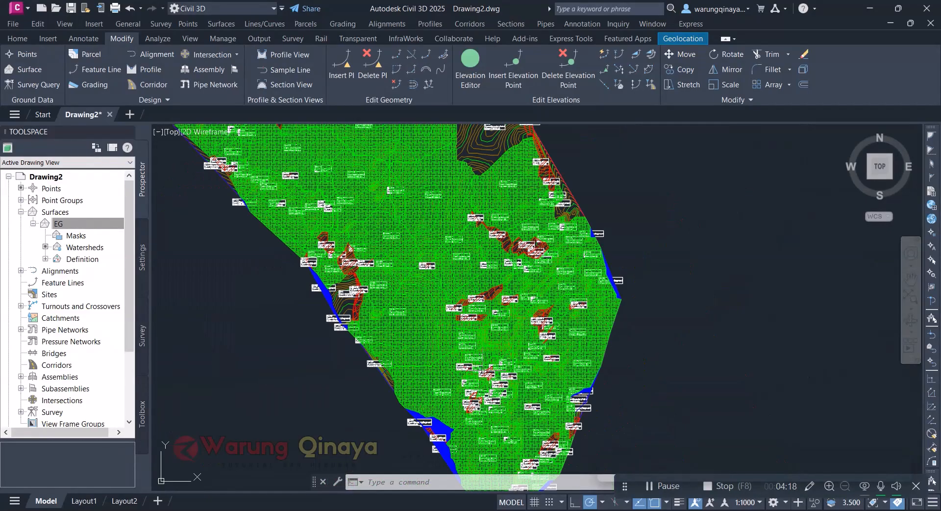
scroll(809, 297, up, 6)
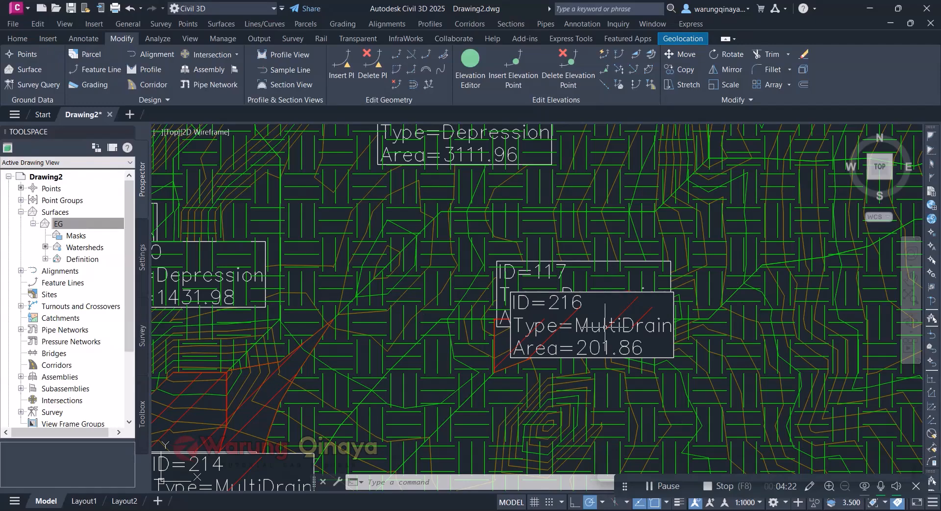
scroll(484, 334, down, 5)
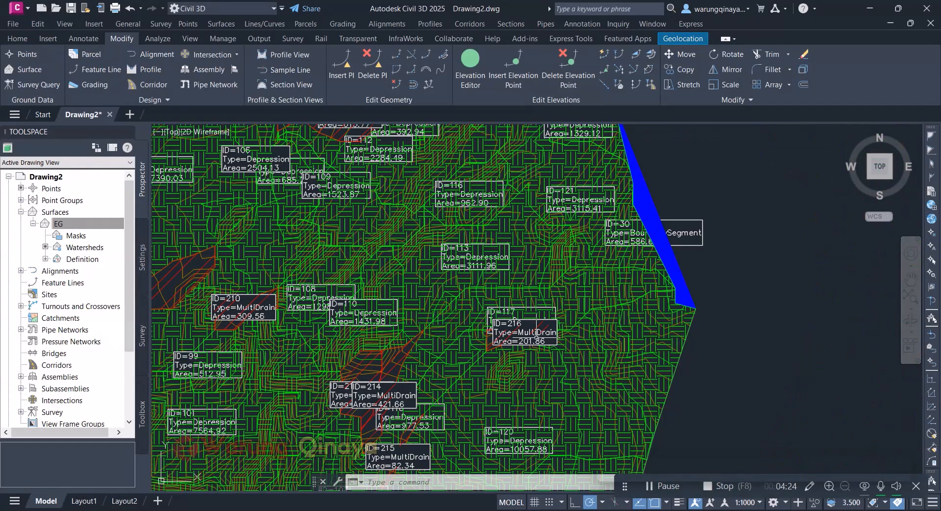
scroll(407, 234, up, 3)
scroll(407, 234, up, 2)
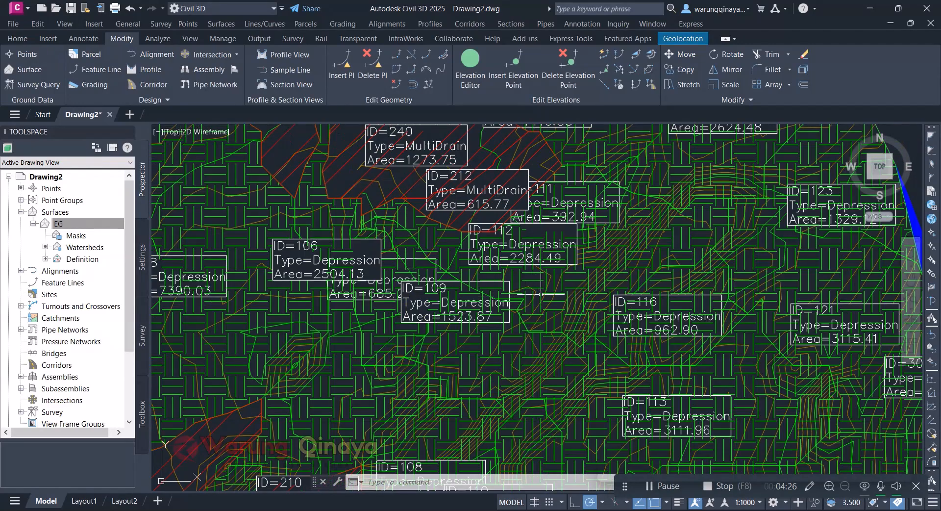
scroll(503, 276, down, 8)
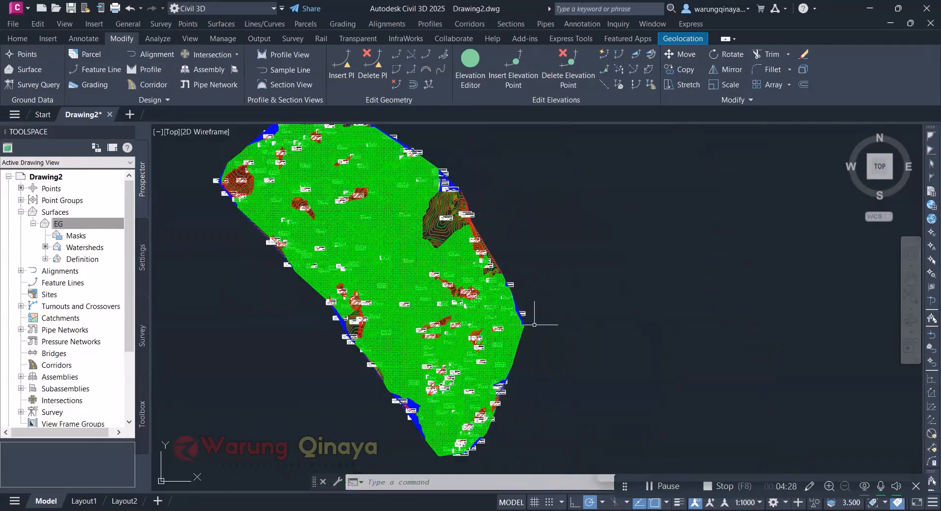
scroll(503, 277, up, 2)
click(614, 275)
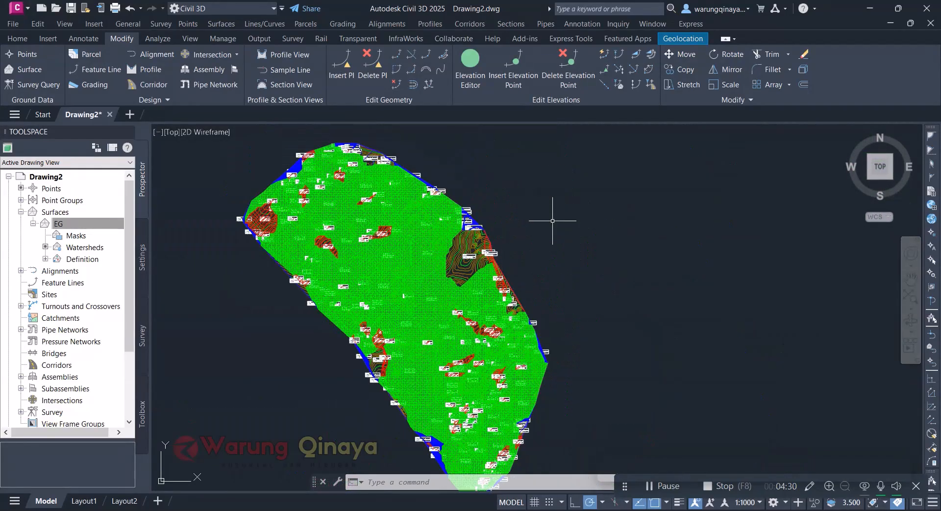
click(552, 221)
click(611, 247)
click(588, 215)
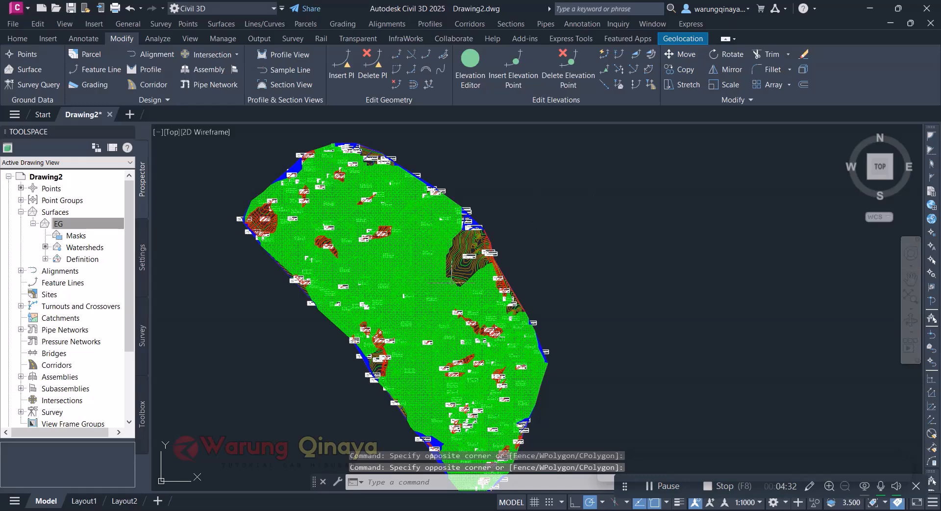
click(605, 249)
click(579, 216)
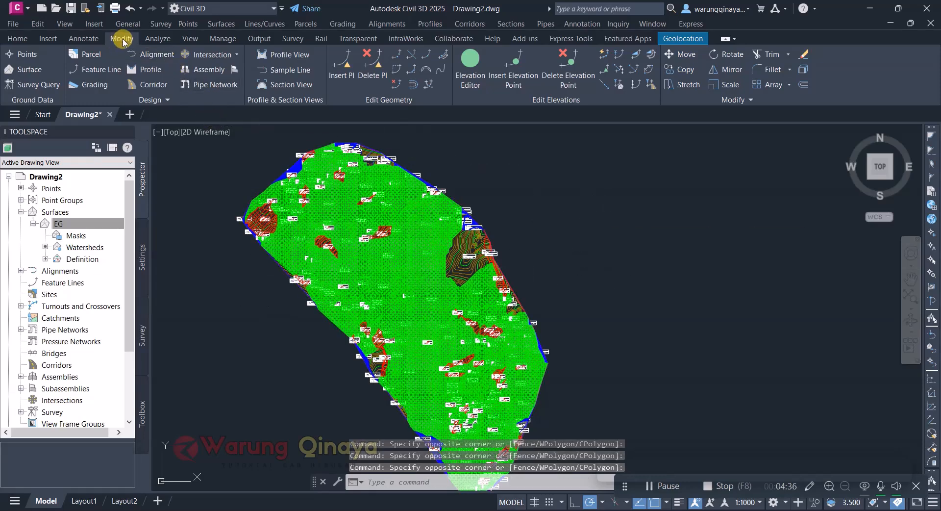
Add a dynamic Watersheds legend table for the EG surface in the empty space east of it
click(30, 69)
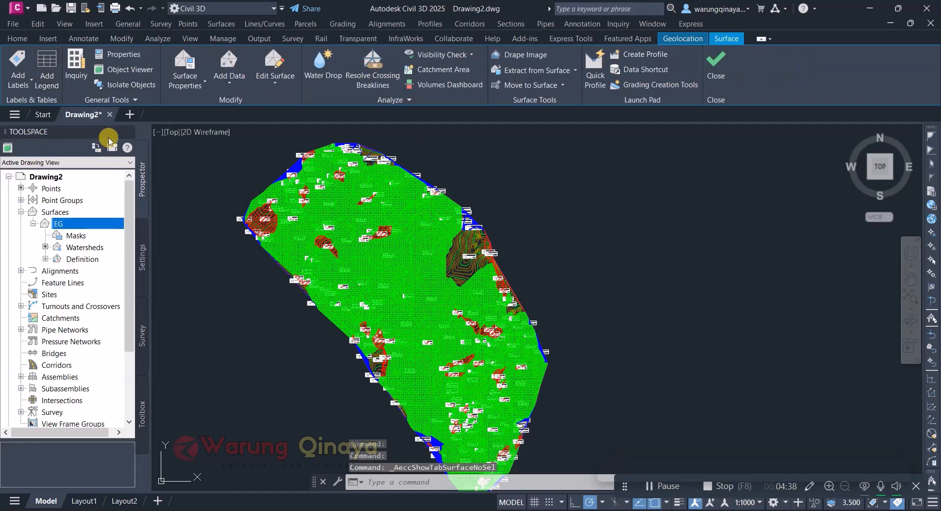
click(47, 67)
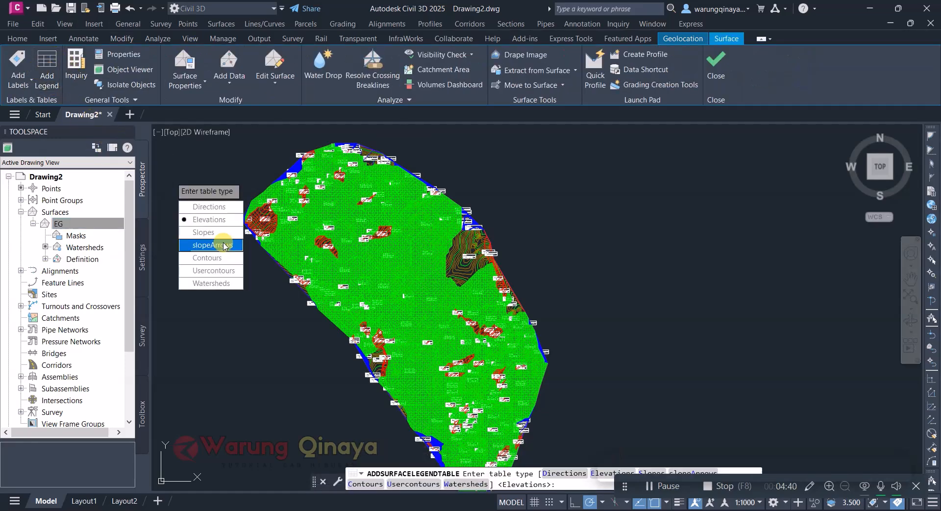
click(211, 284)
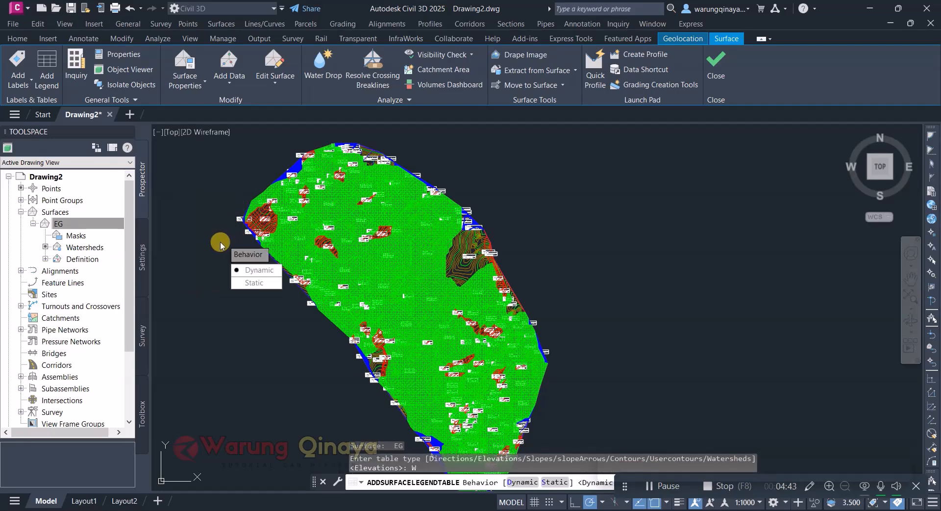
click(259, 270)
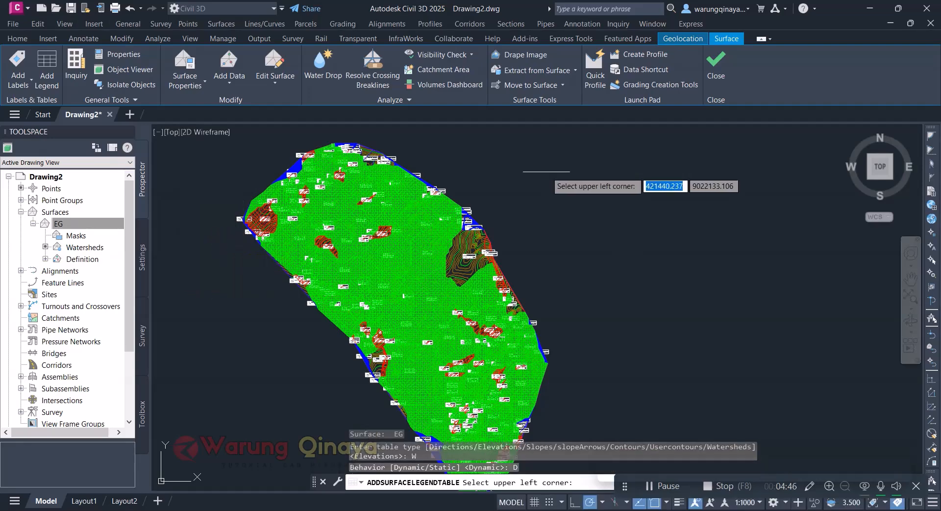
click(615, 221)
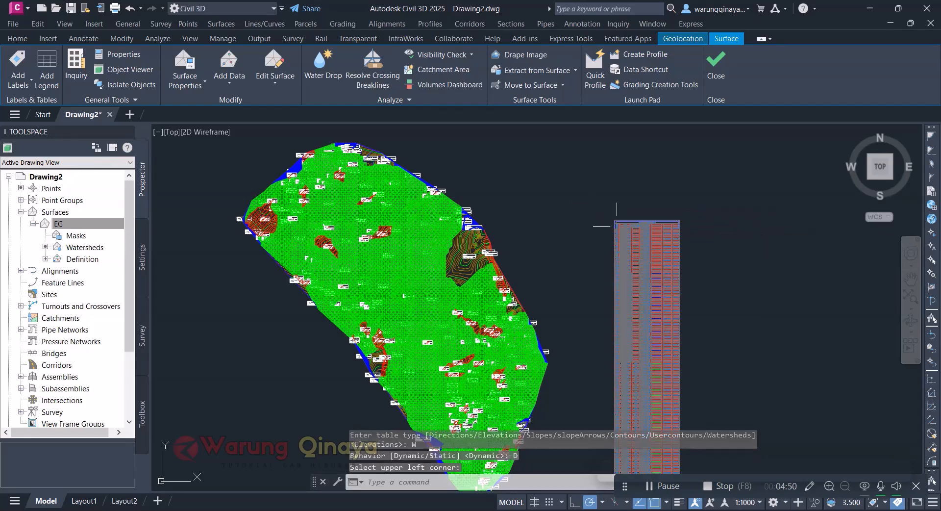
Examine the Watersheds Table's columns and rows and its full length beside the surface
scroll(679, 228, up, 8)
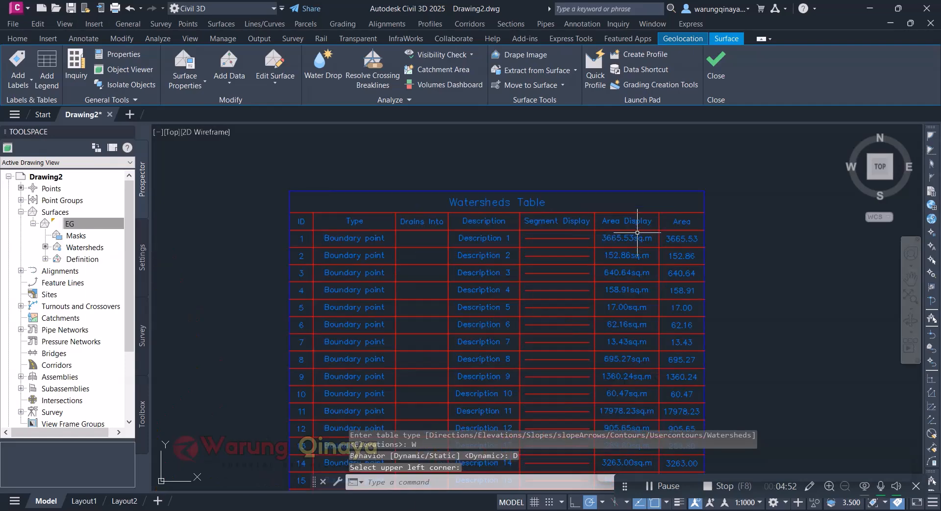
click(772, 244)
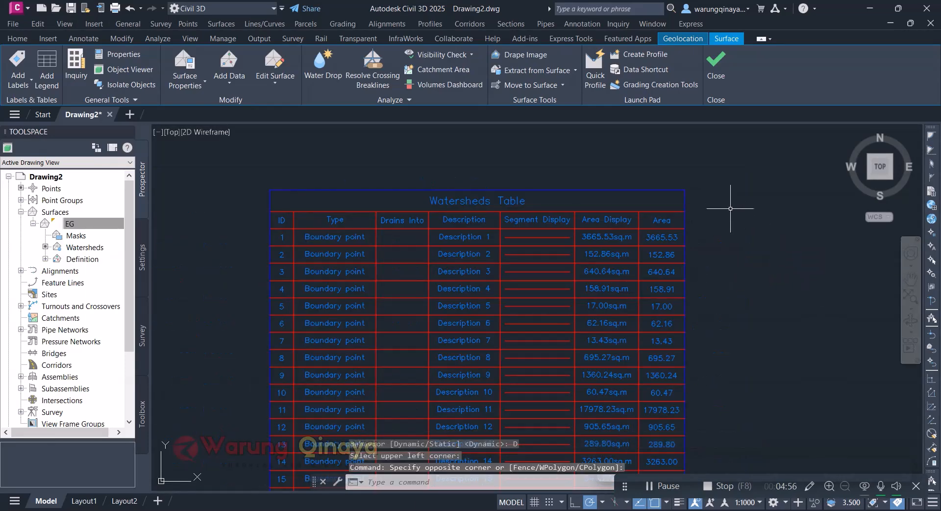
scroll(711, 175, down, 5)
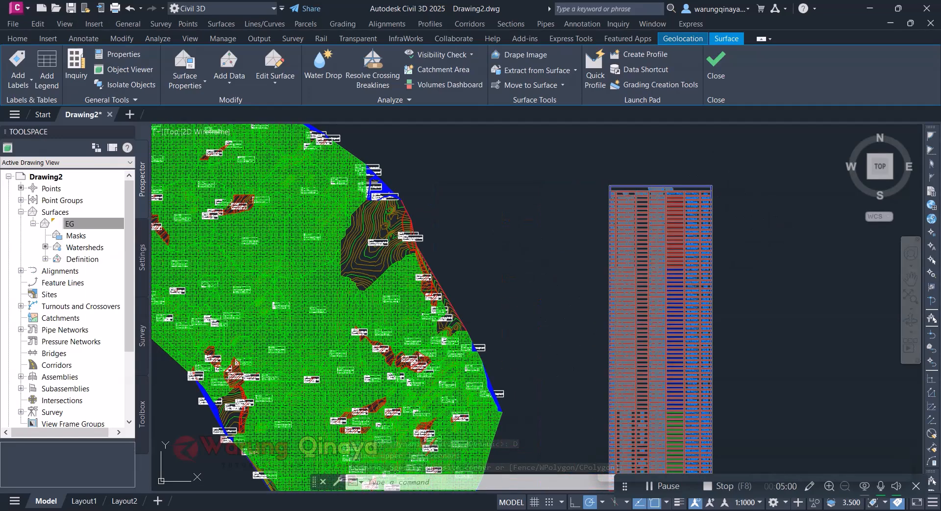
scroll(558, 207, down, 4)
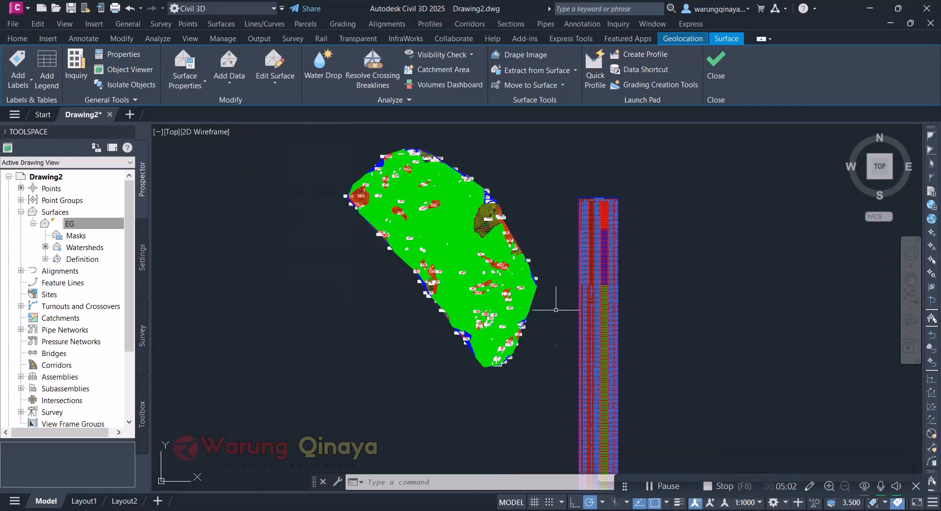
scroll(574, 295, down, 4)
scroll(598, 413, up, 4)
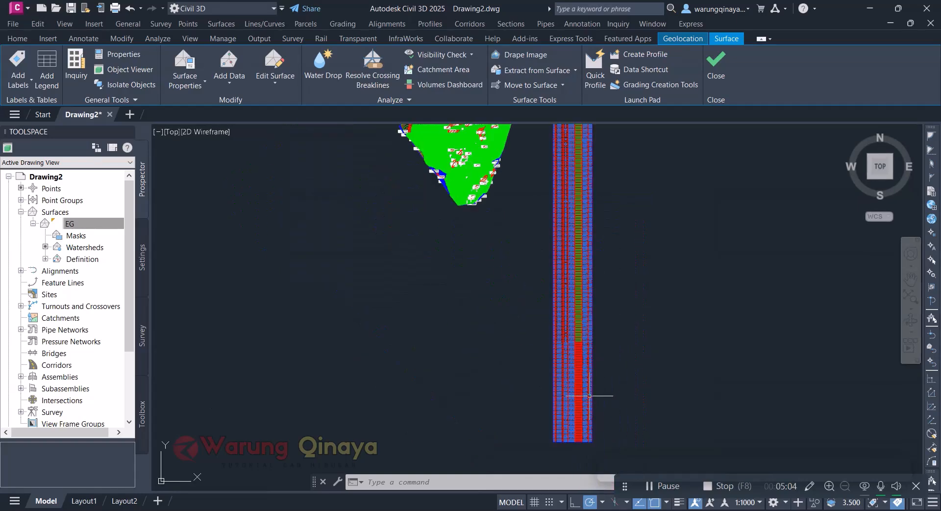
Examine the full EG surface and its hatched watershed areas together with the legend table beside it
scroll(475, 384, up, 3)
scroll(478, 395, down, 3)
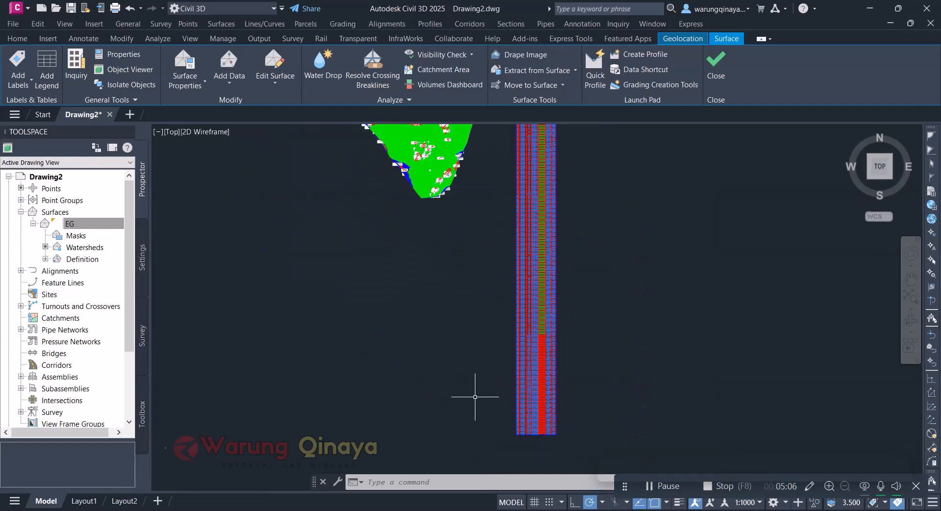
scroll(461, 303, down, 4)
scroll(461, 302, up, 8)
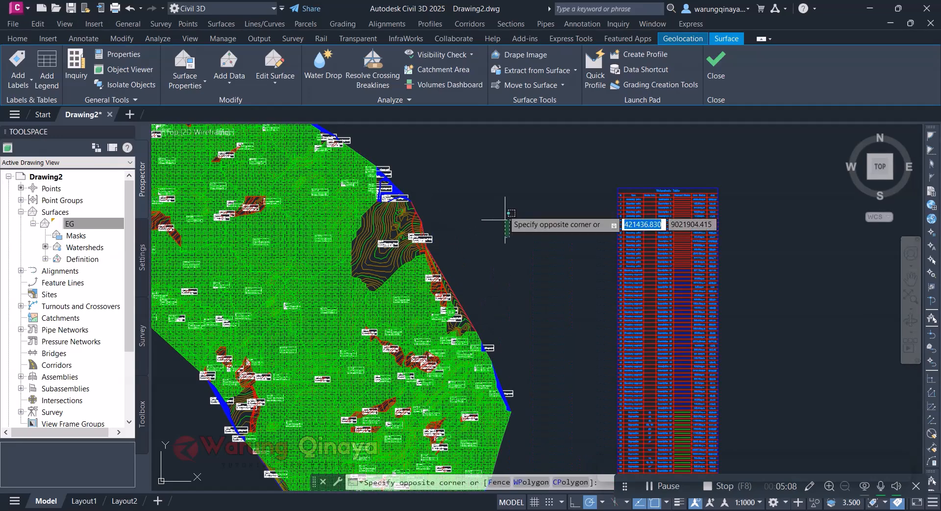
click(532, 239)
scroll(522, 267, down, 4)
scroll(521, 268, up, 2)
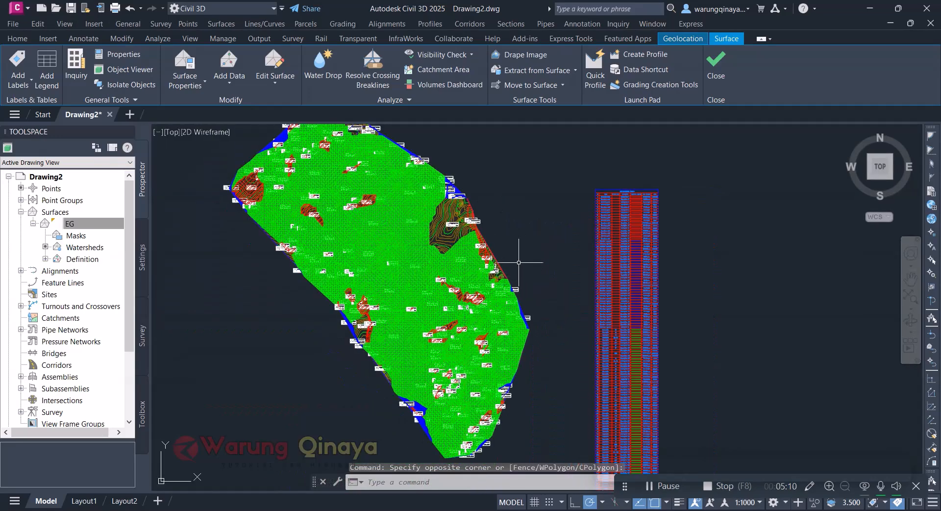
scroll(541, 319, down, 2)
scroll(541, 252, up, 2)
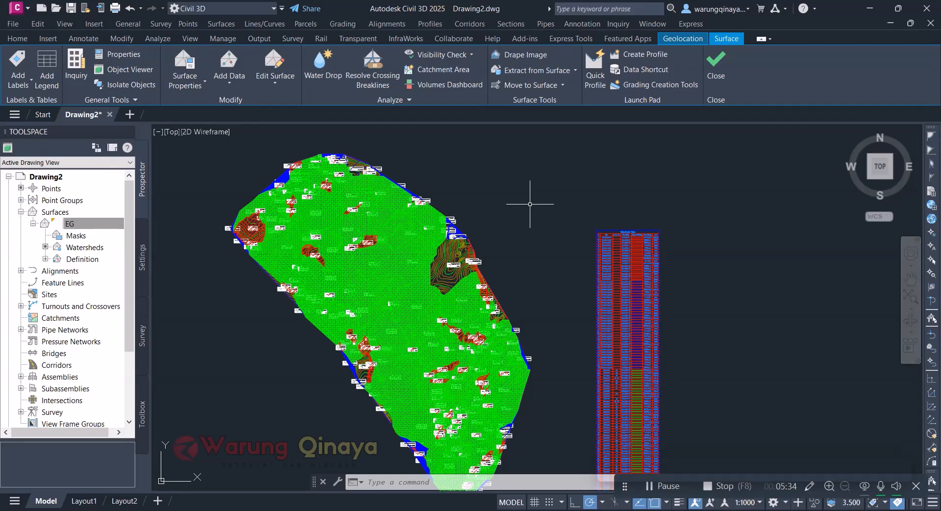
Create a new surface style named ELEVASI from the EG surface's properties
click(66, 221)
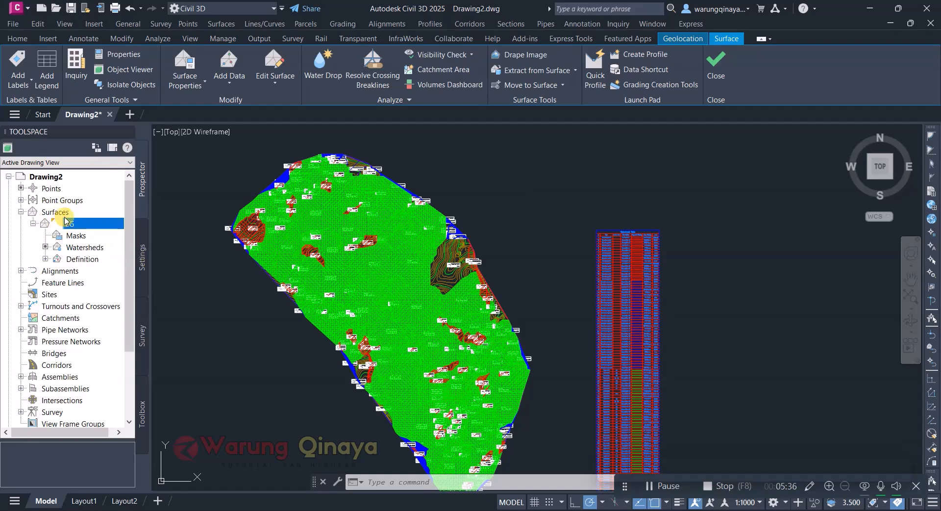
right_click(66, 226)
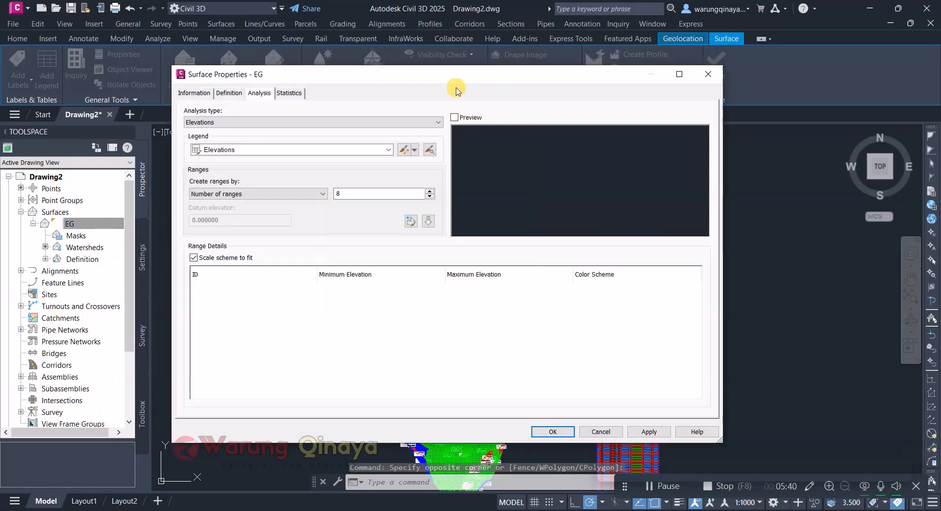
drag(454, 75, 486, 76)
click(227, 94)
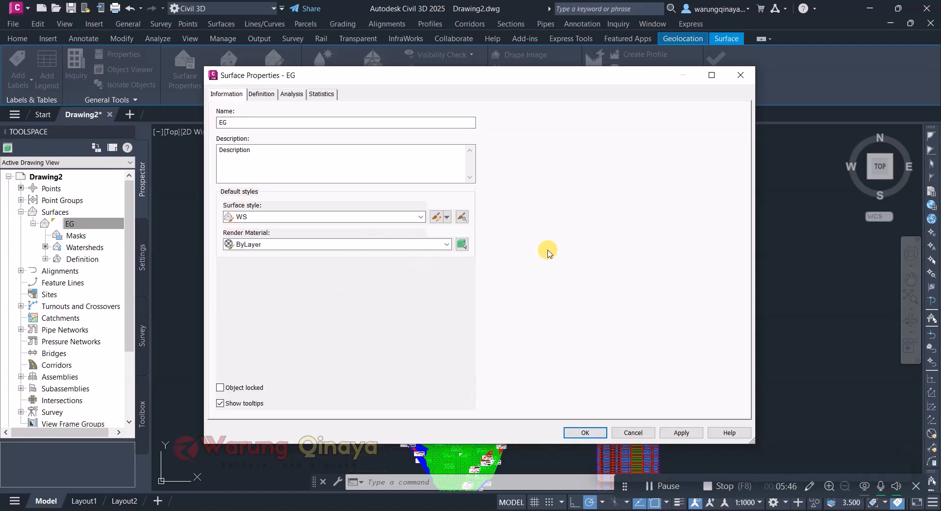
drag(474, 81, 492, 101)
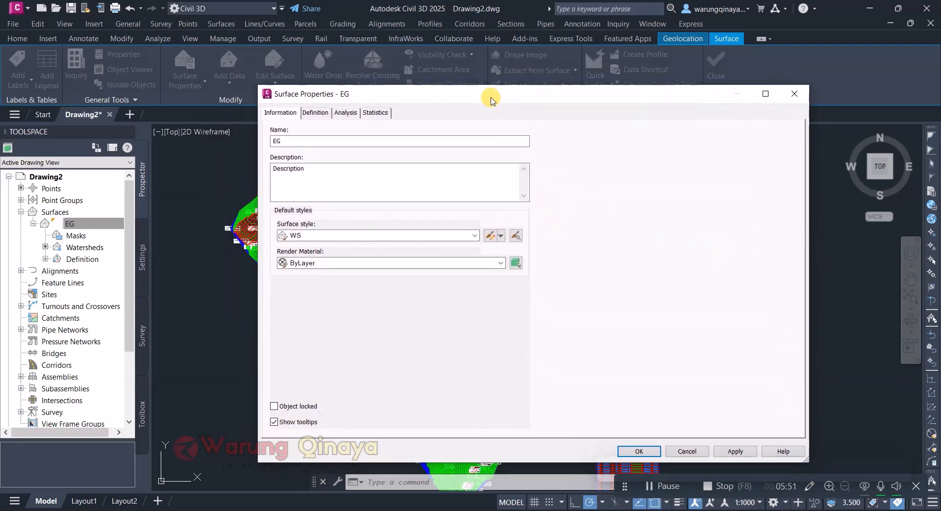
click(506, 240)
click(536, 250)
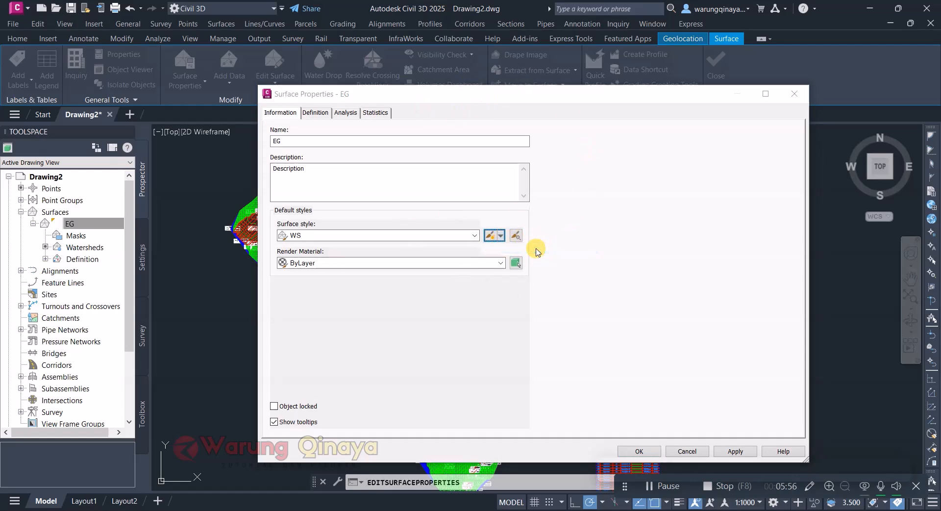
click(302, 138)
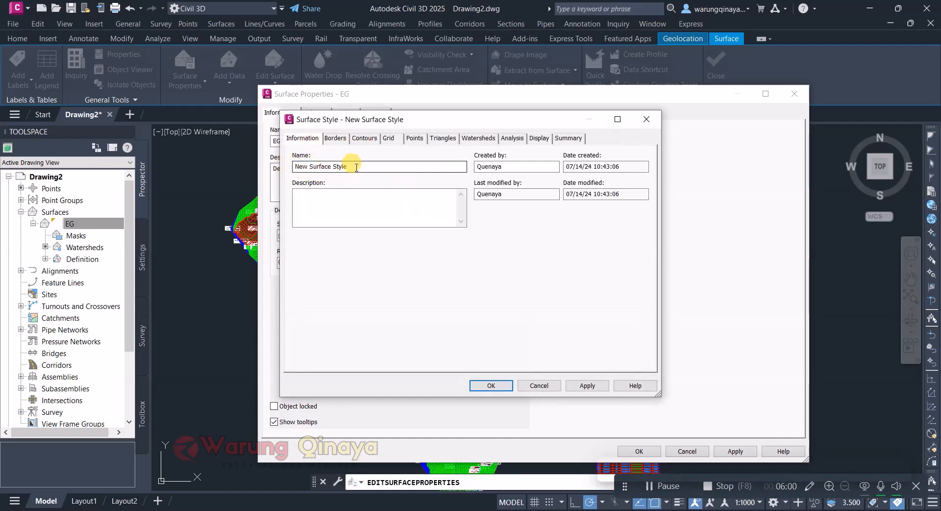
drag(354, 166, 269, 168)
text(ELEVASI)
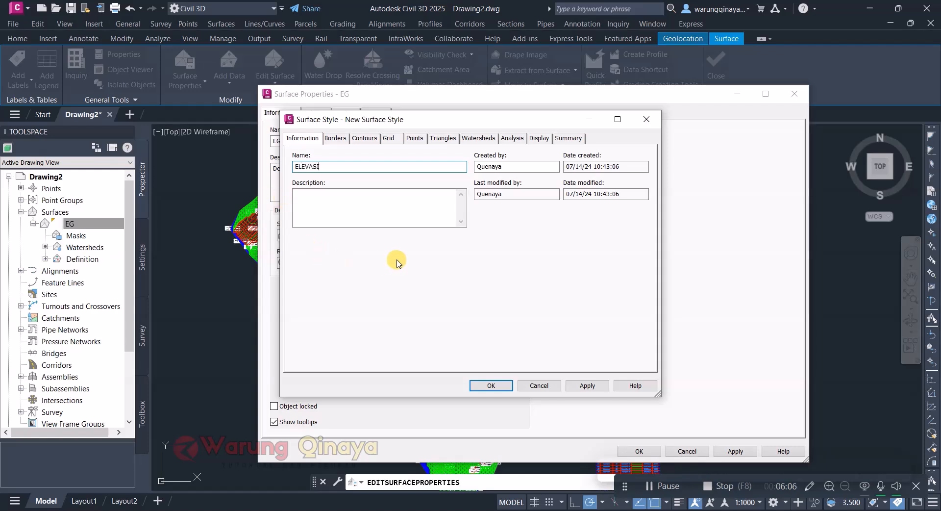
In the ELEVASI style's elevation analysis settings, keep ranges created by Number of ranges
click(511, 140)
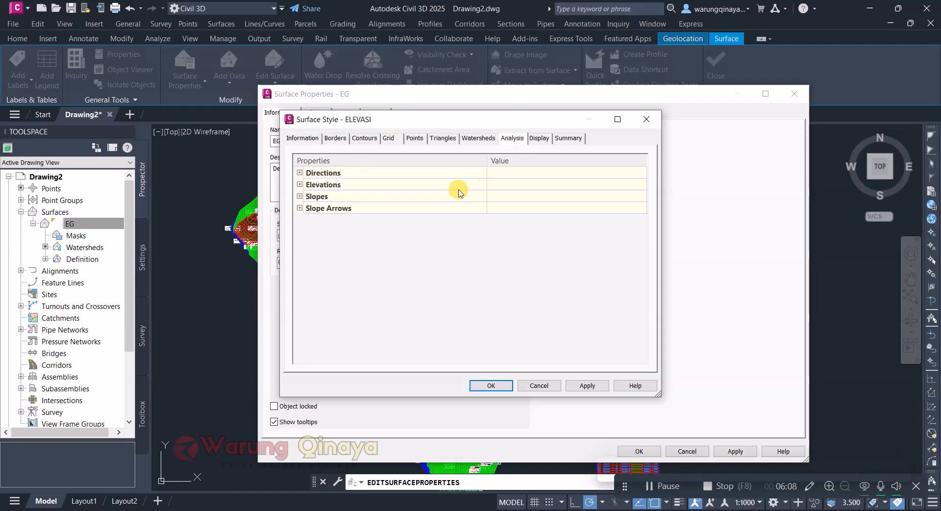
click(300, 185)
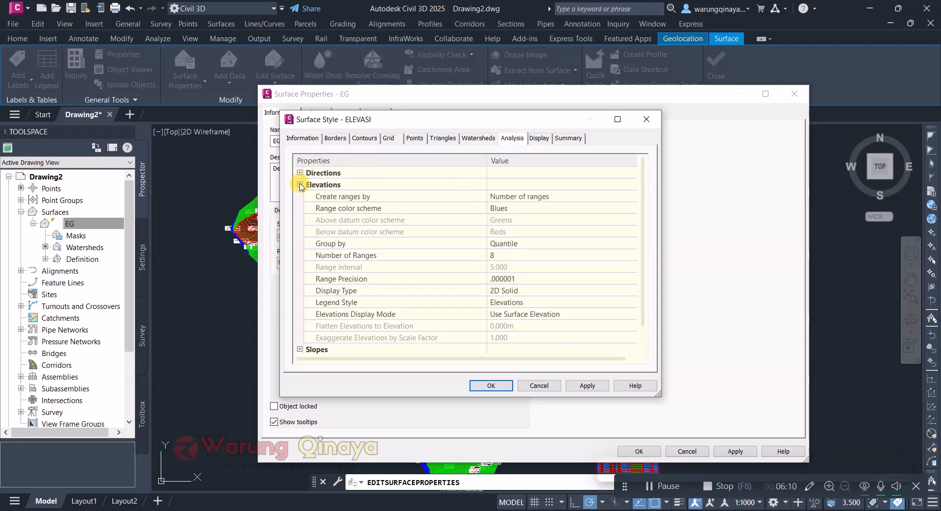
click(545, 196)
click(562, 197)
click(561, 199)
click(561, 199)
click(562, 199)
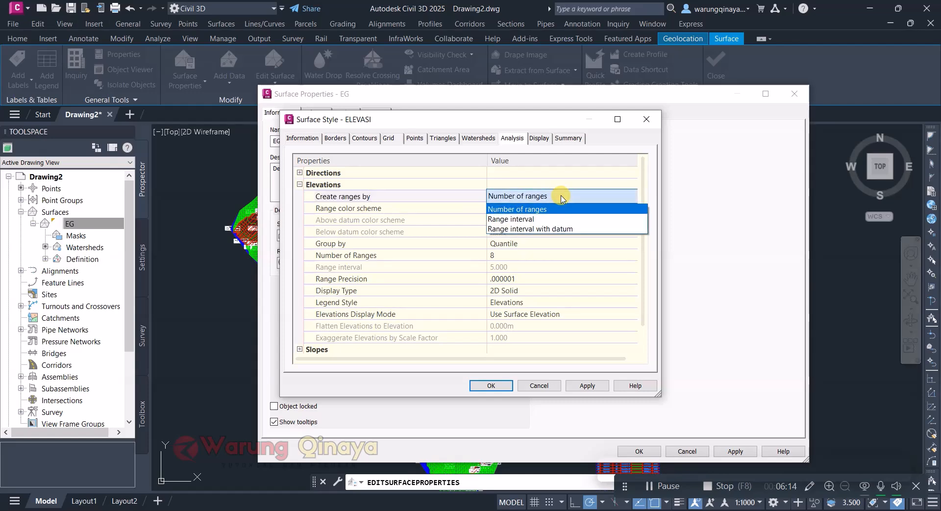
click(562, 199)
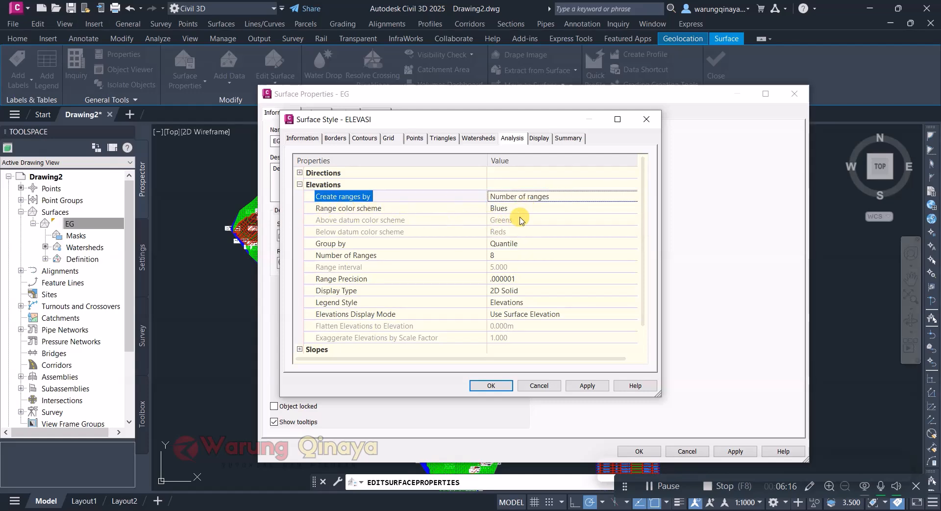
Set the elevation range color scheme to Rainbow and keep the display type as 2D Solid
click(531, 209)
click(530, 209)
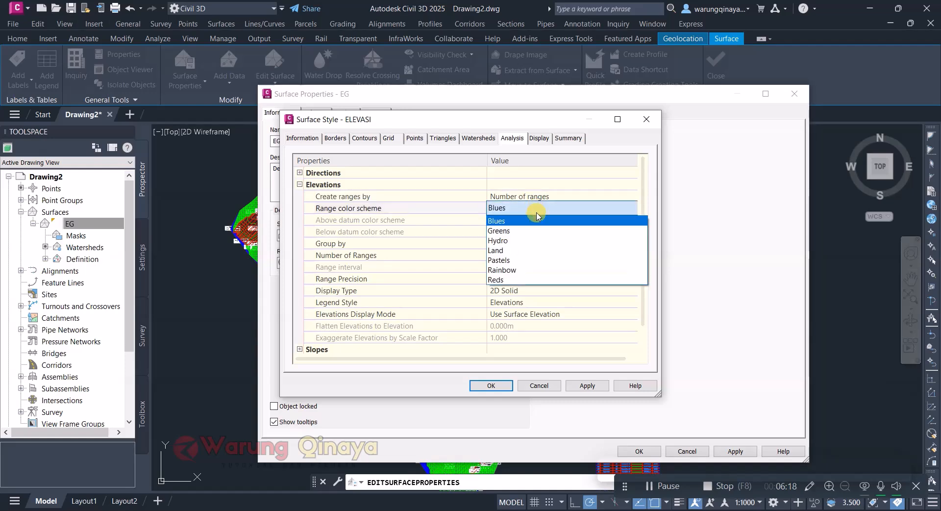
click(532, 273)
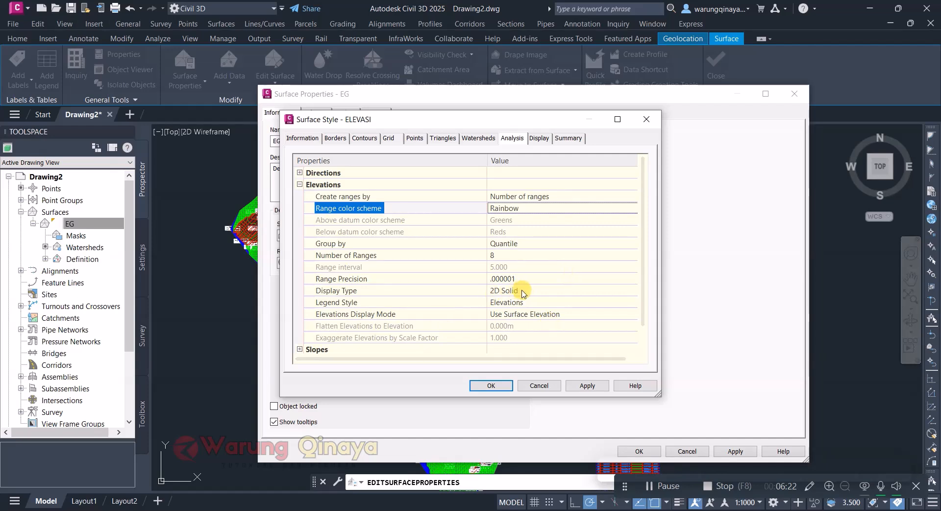
click(362, 291)
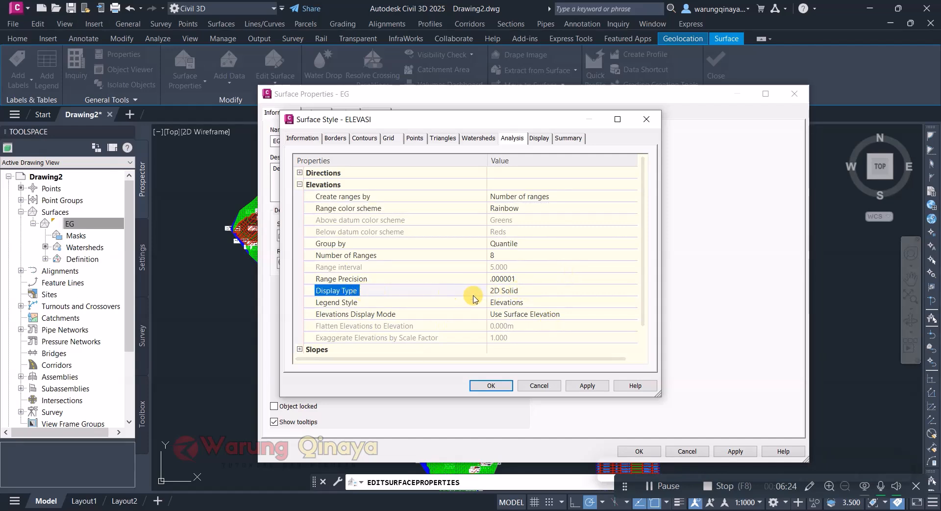
click(552, 291)
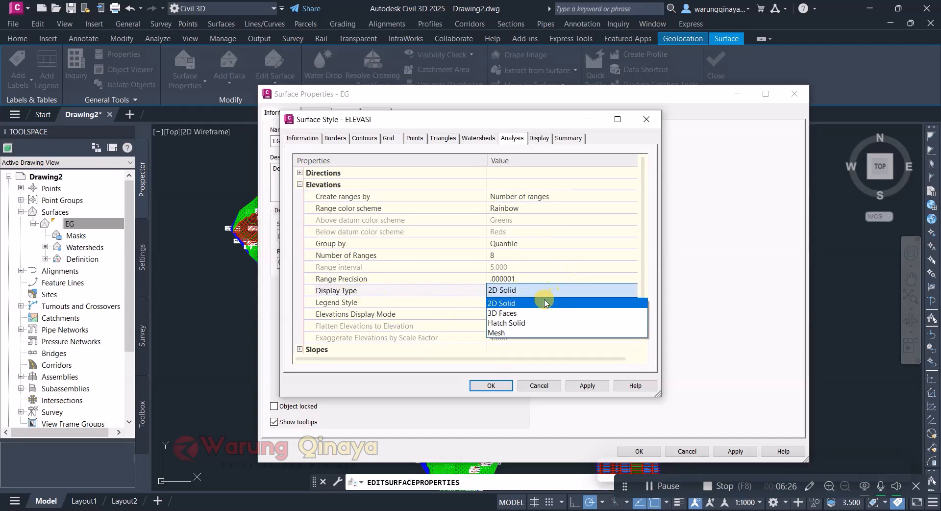
click(542, 306)
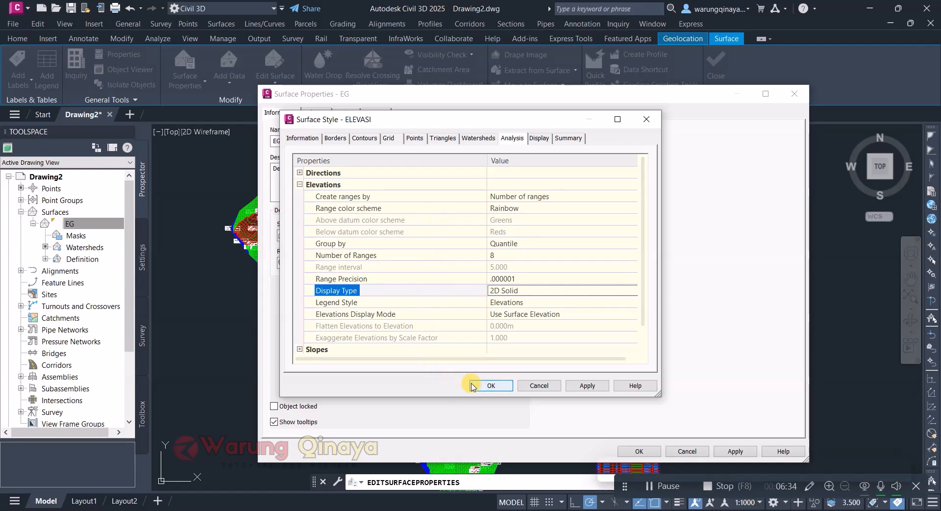
Make the Elevations component visible along with the Border in the ELEVASI style's plan display, and accept the style
drag(525, 117, 546, 132)
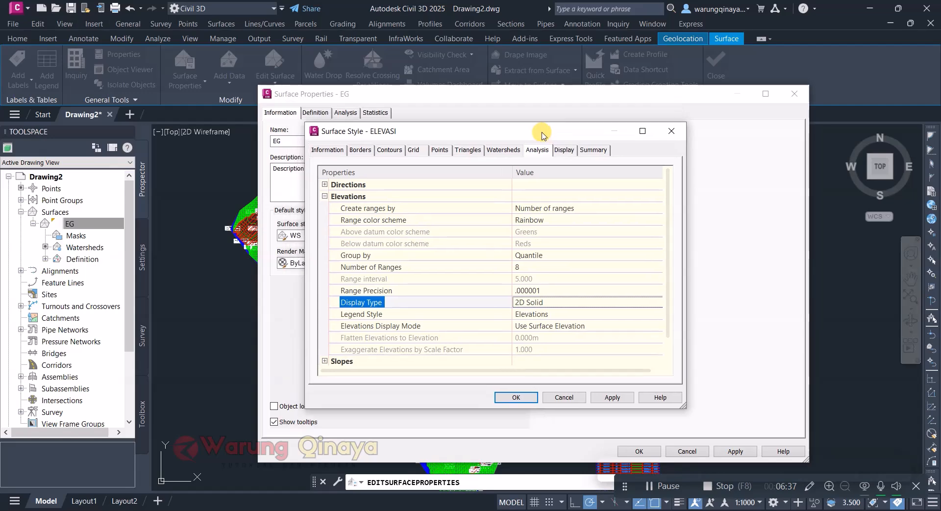
click(565, 150)
click(371, 256)
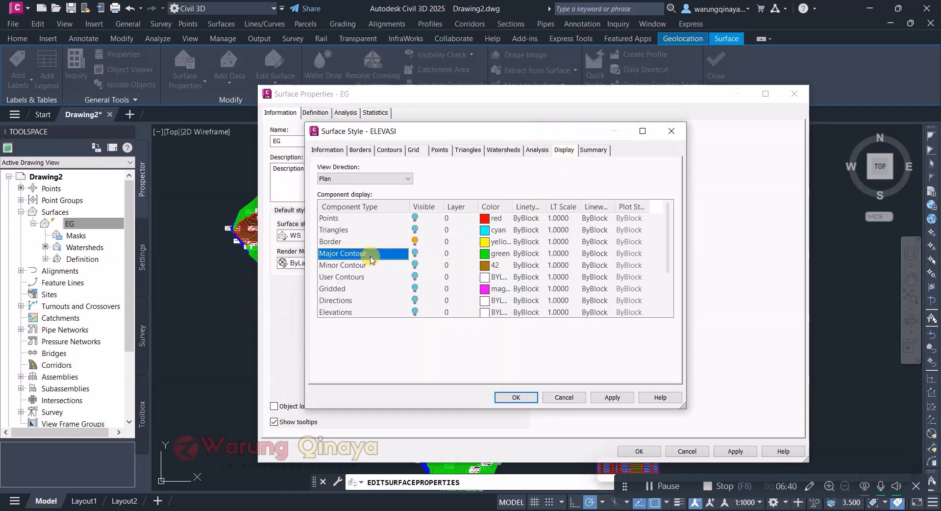
click(343, 243)
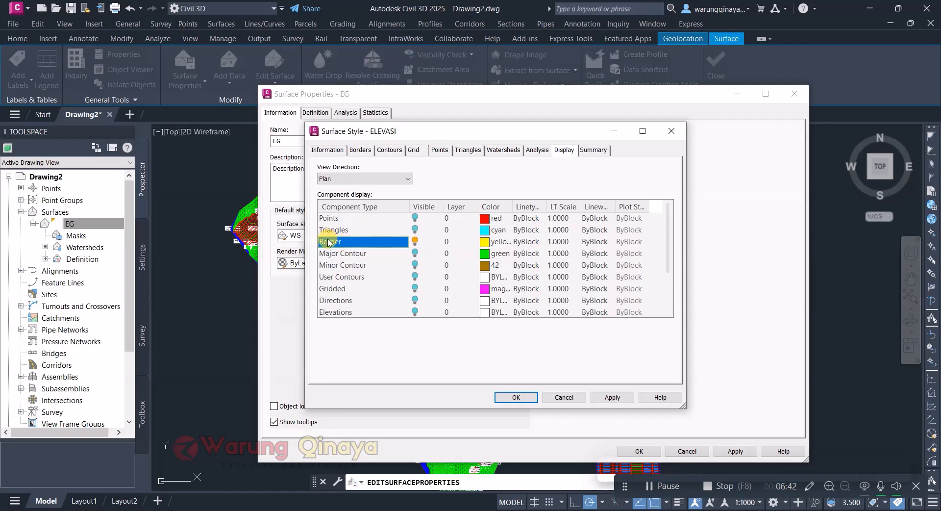
click(415, 242)
click(415, 242)
click(486, 243)
key(Escape)
click(345, 276)
scroll(345, 276, down, 2)
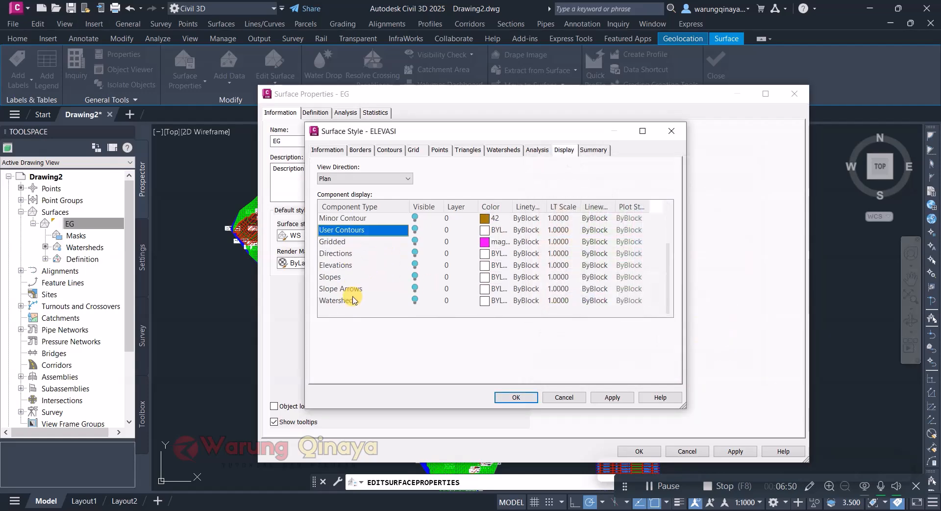
click(348, 265)
click(416, 264)
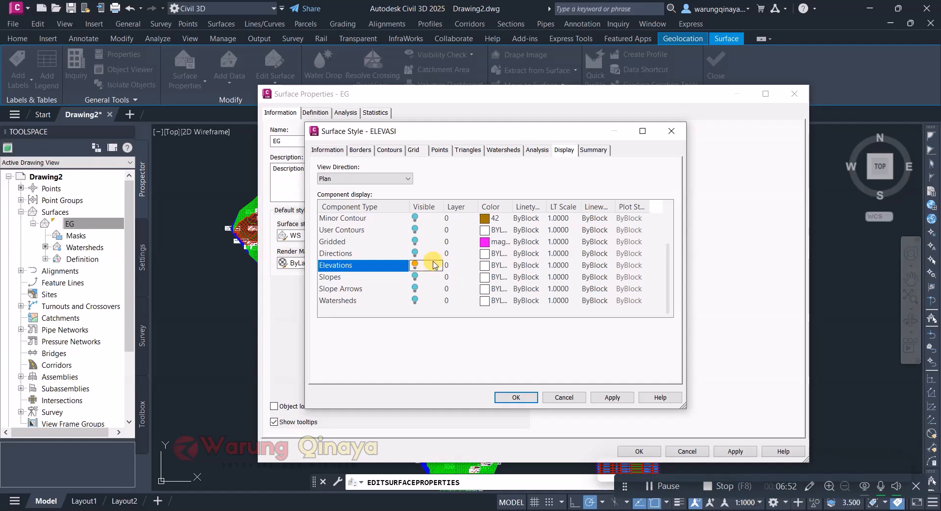
click(516, 397)
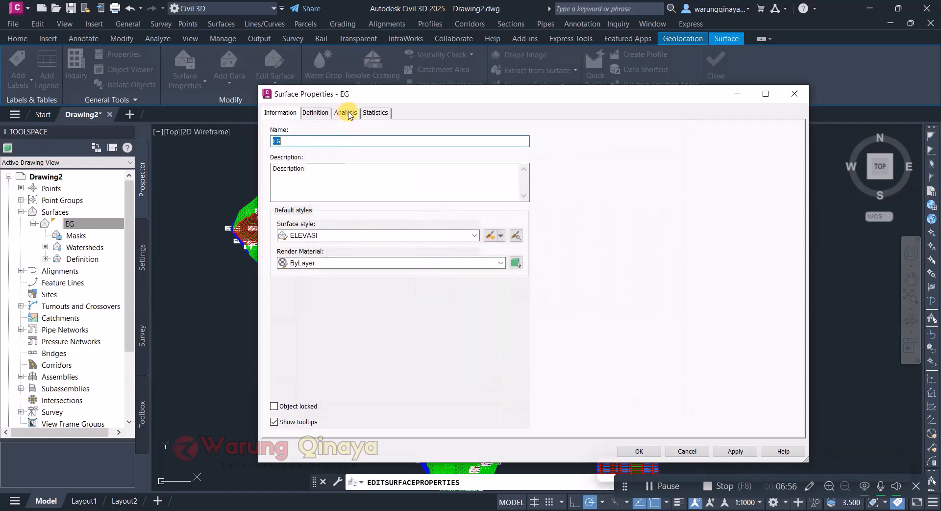
Run the Elevations analysis on the EG surface with the number of ranges set to 10
click(350, 114)
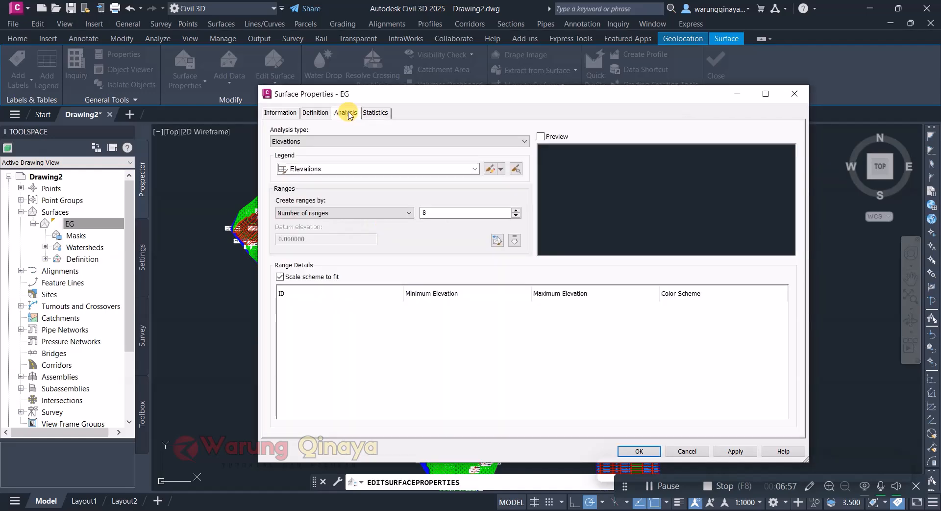
click(339, 142)
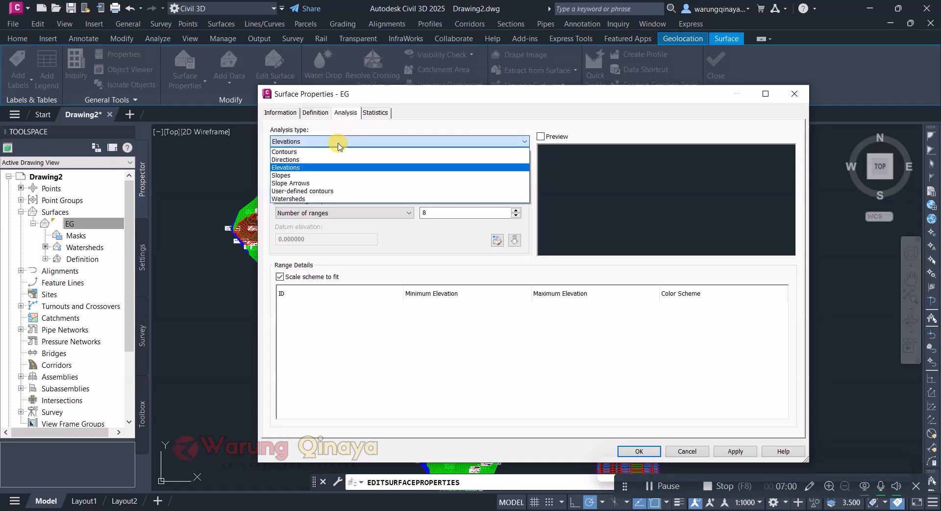
click(339, 142)
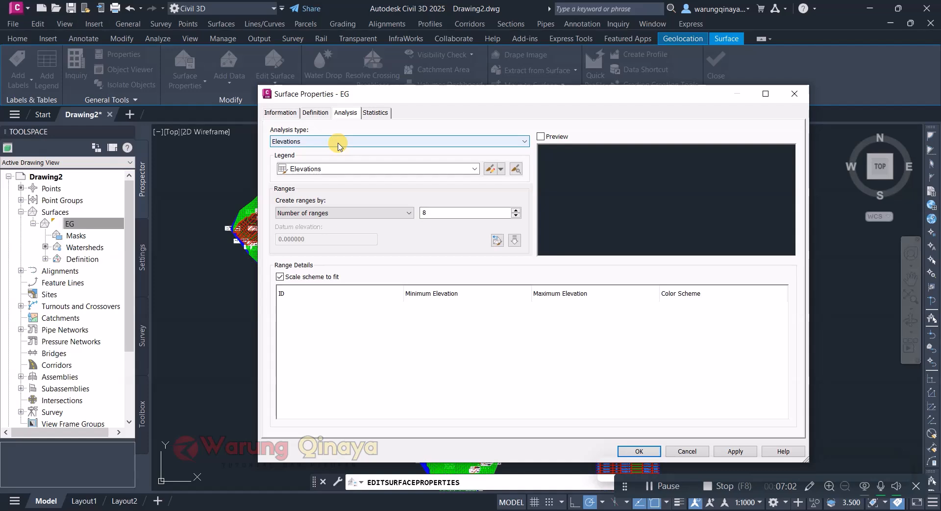
double_click(443, 213)
drag(421, 211, 451, 216)
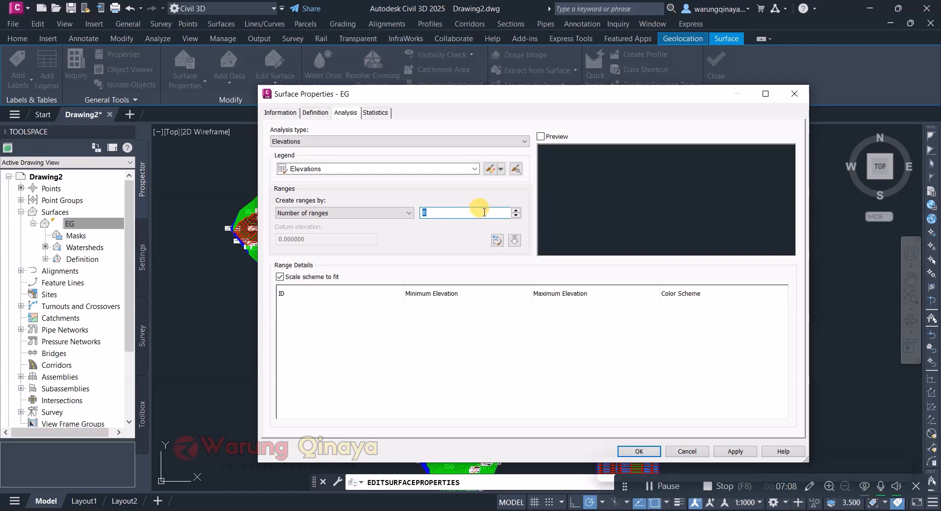
click(514, 209)
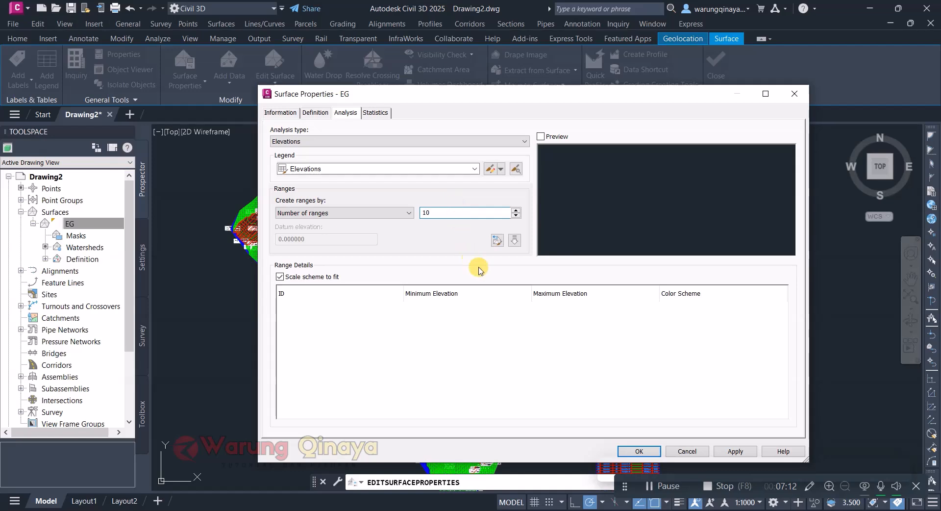
click(514, 241)
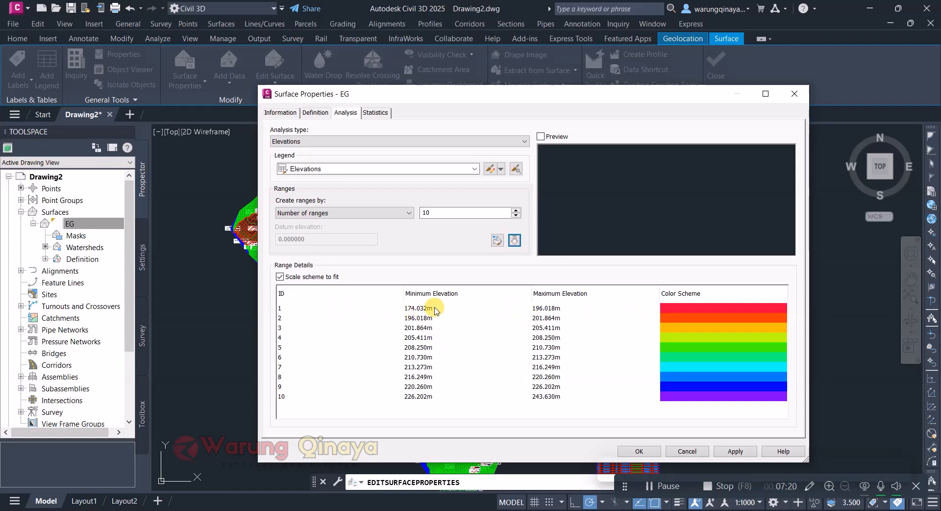
Examine the minimum and maximum elevations and colors of the first and last ranges
click(543, 310)
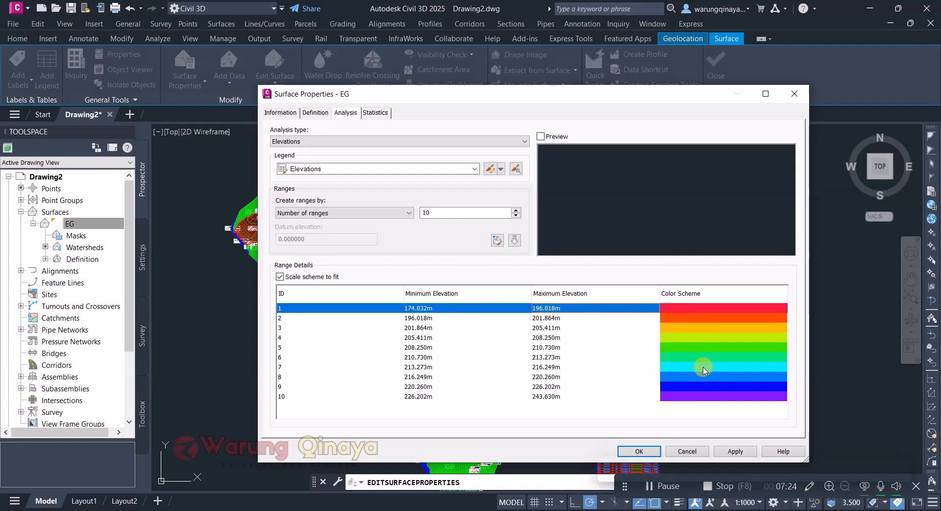
click(417, 397)
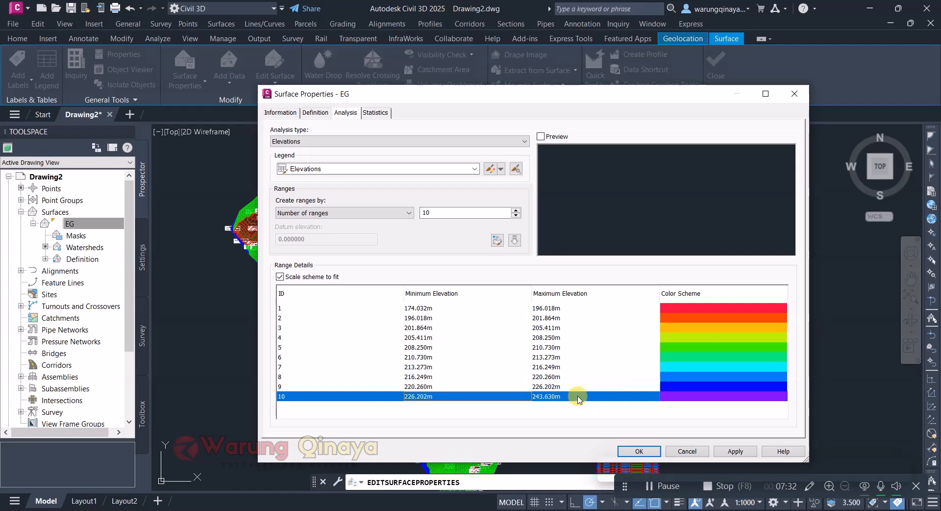
click(425, 308)
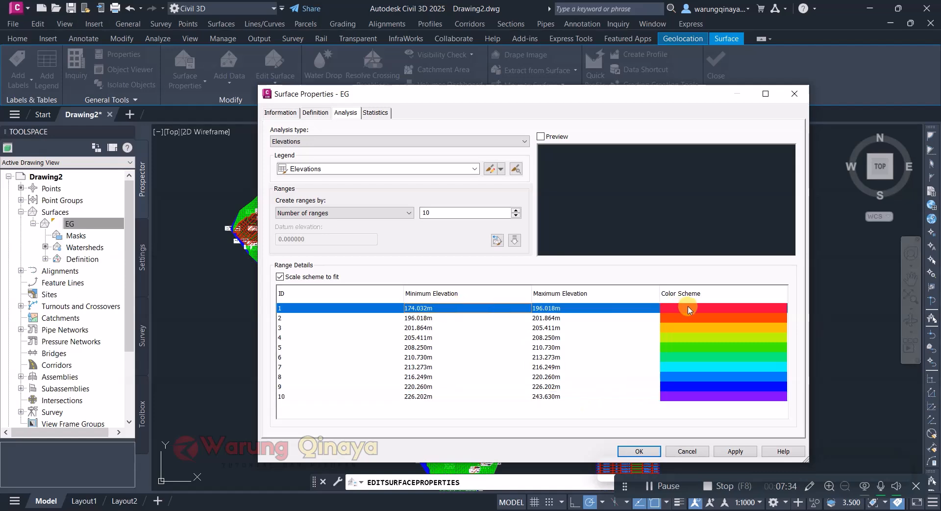
Accept the EG surface properties with the 10-range elevation analysis
click(432, 308)
click(550, 309)
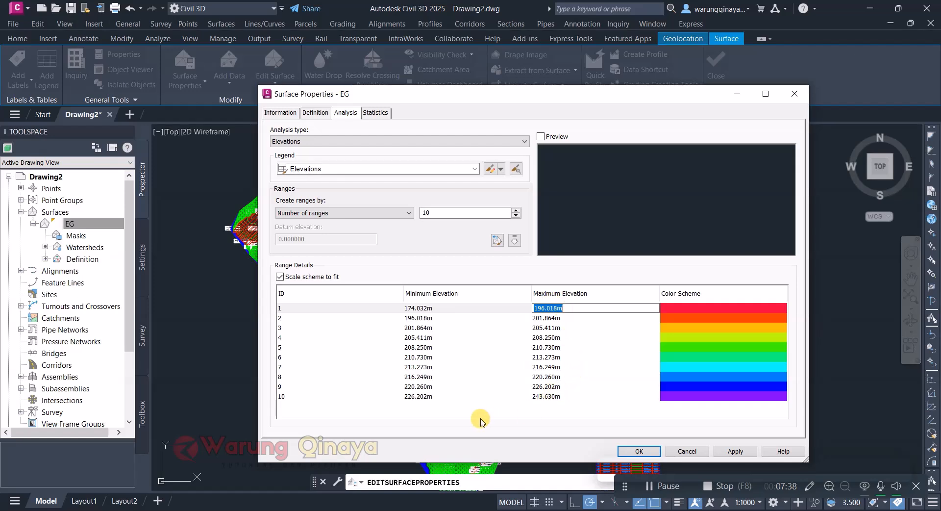
click(479, 419)
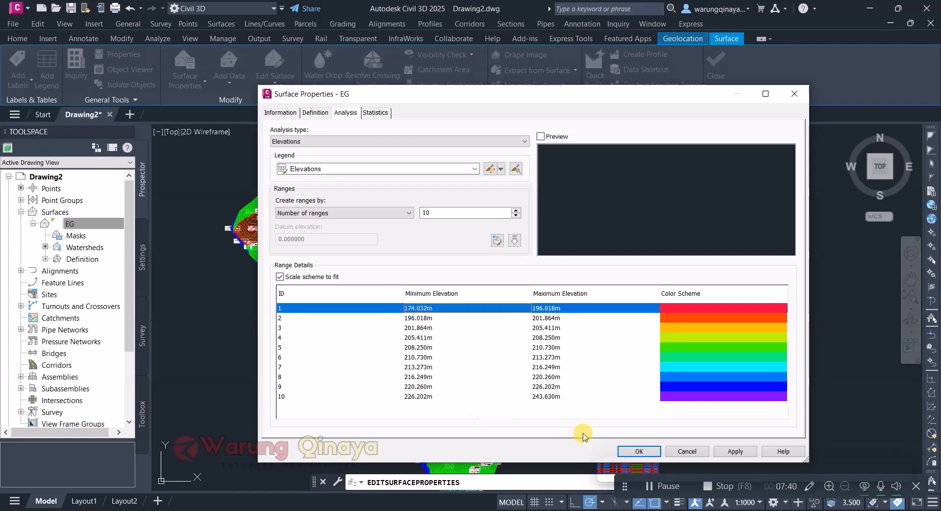
click(639, 451)
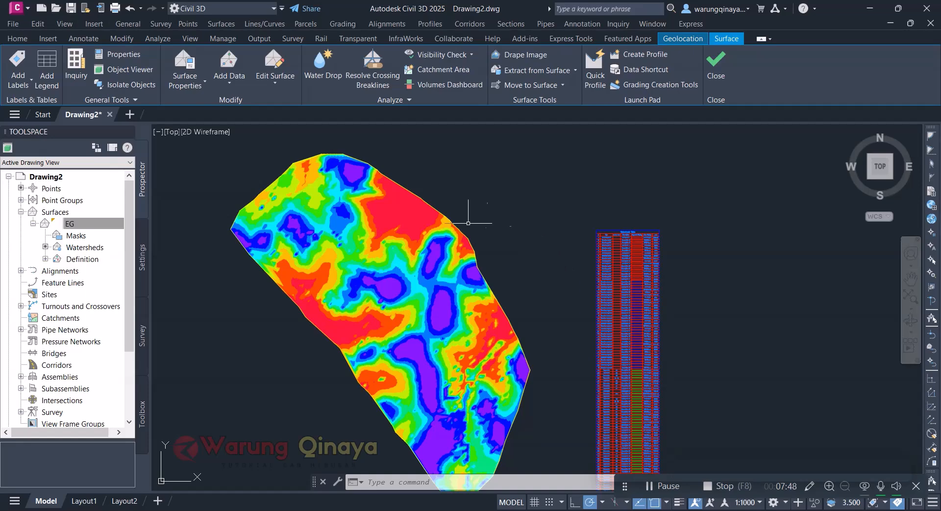
Examine the rainbow-colored elevation bands across the EG surface
scroll(375, 202, up, 2)
scroll(407, 343, up, 2)
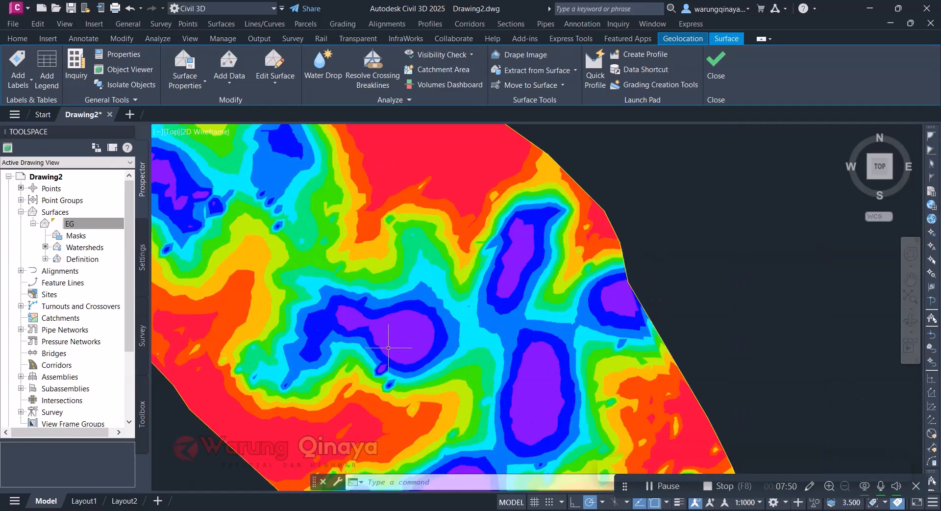
scroll(393, 294, down, 3)
scroll(382, 212, up, 1)
scroll(382, 213, down, 2)
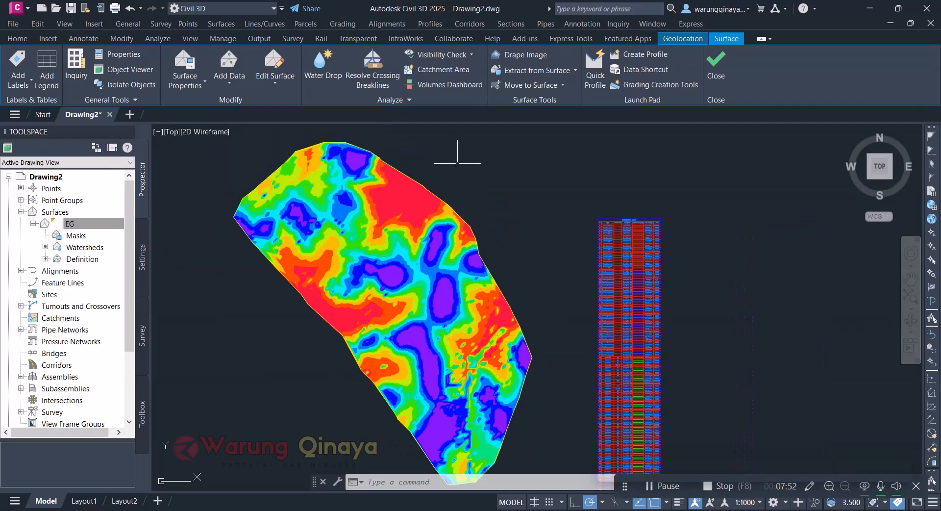
scroll(455, 159, up, 2)
click(548, 225)
click(533, 219)
click(578, 255)
click(571, 242)
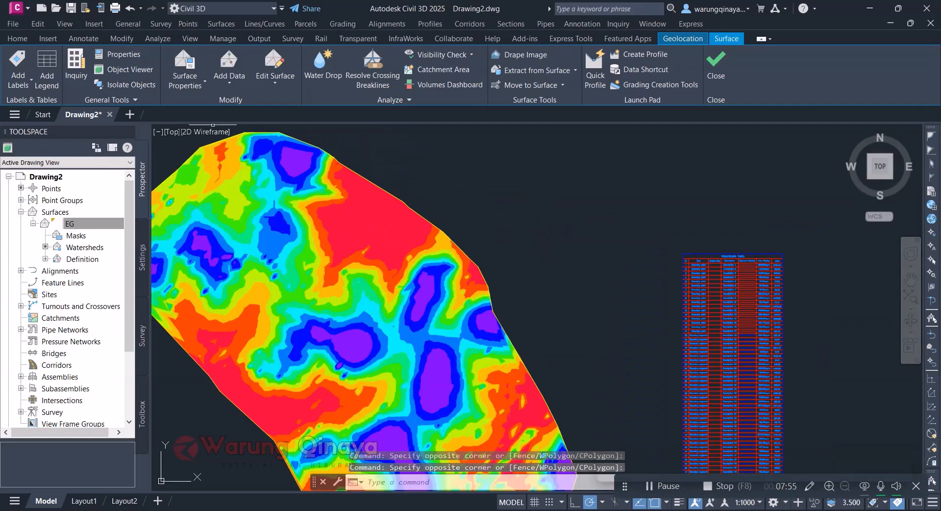
Add a dynamic Elevations legend table for the EG surface in the empty space between the surface and the watershed table
click(120, 39)
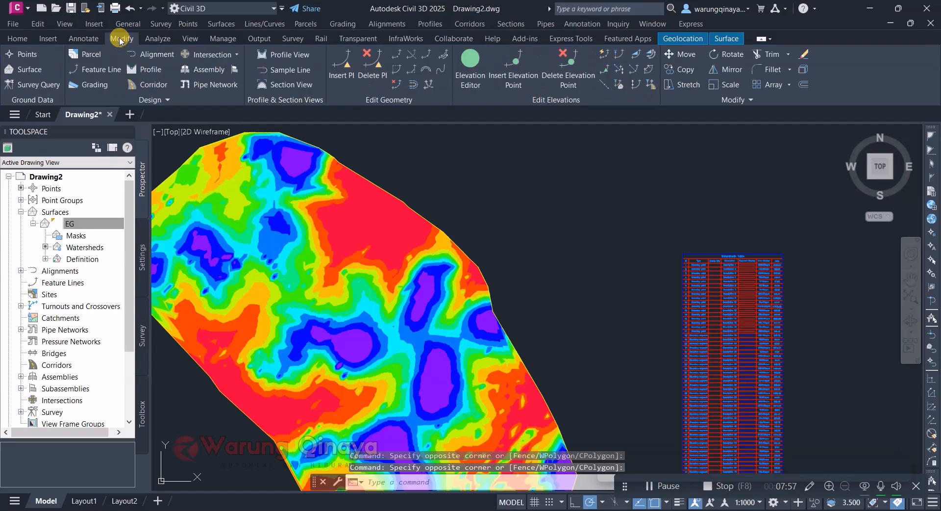
click(29, 69)
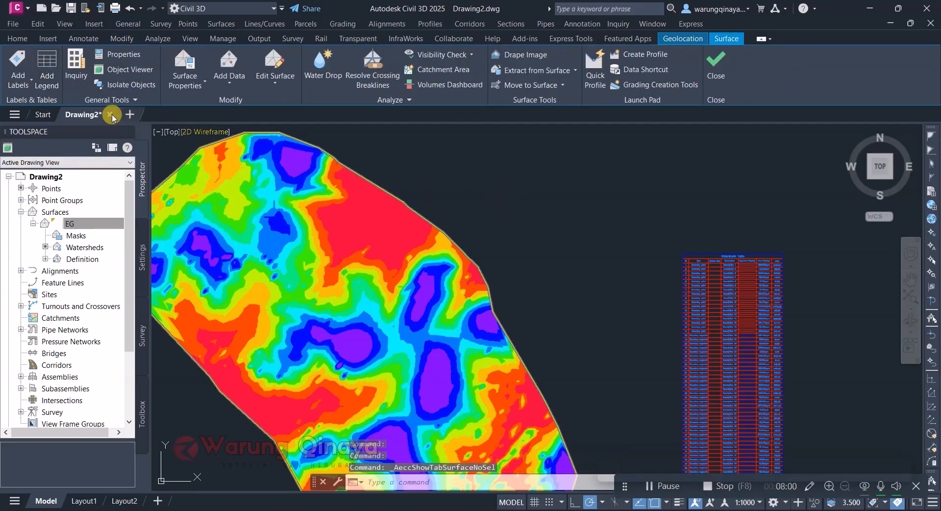
click(47, 64)
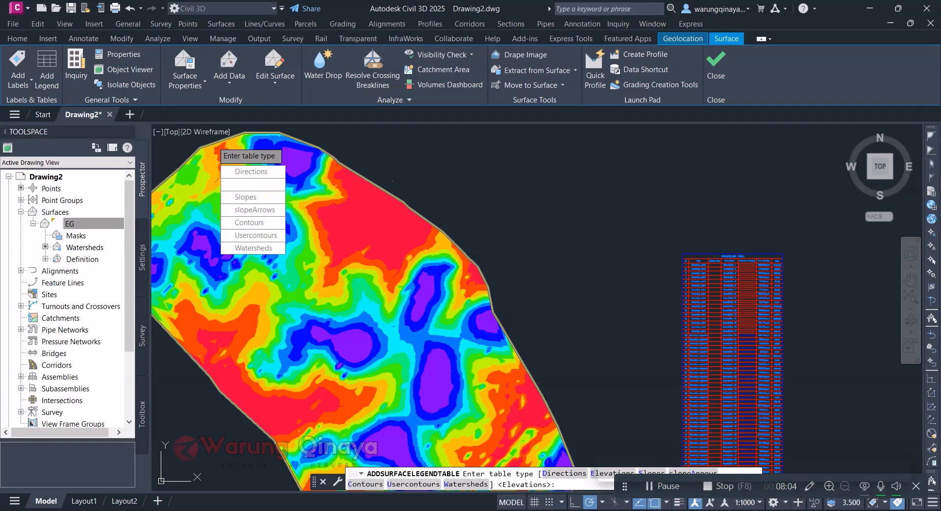
click(252, 184)
text(D)
key(Return)
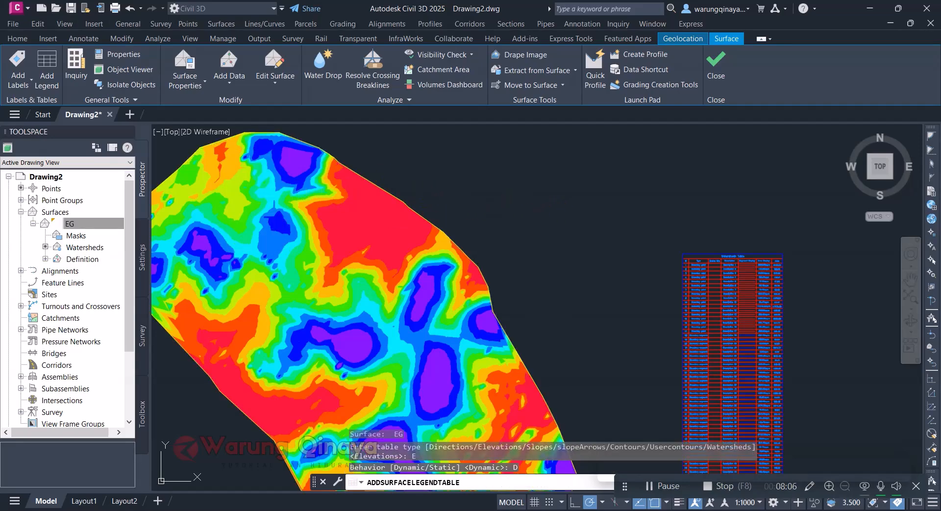
click(531, 258)
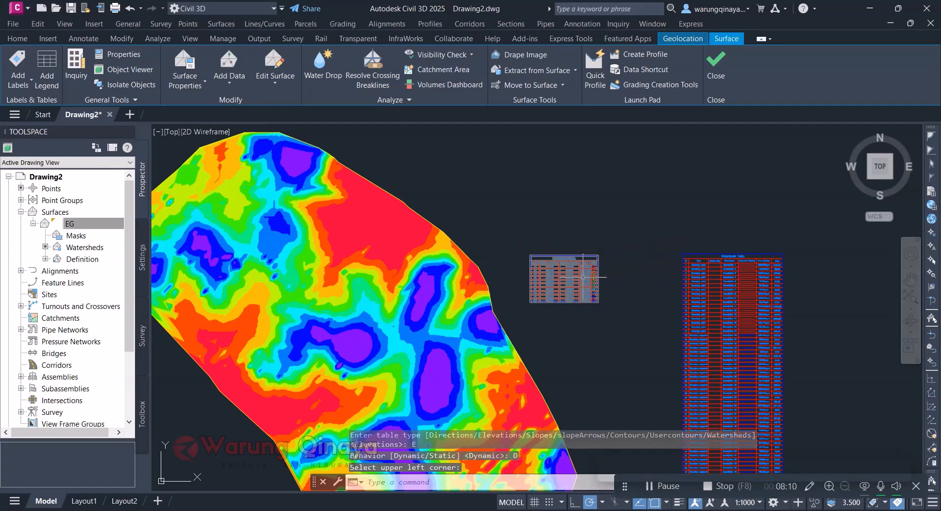
Examine the Elevations Table's minimum and maximum elevations, areas and colors, and compare them with the surface's color bands
scroll(580, 298, up, 4)
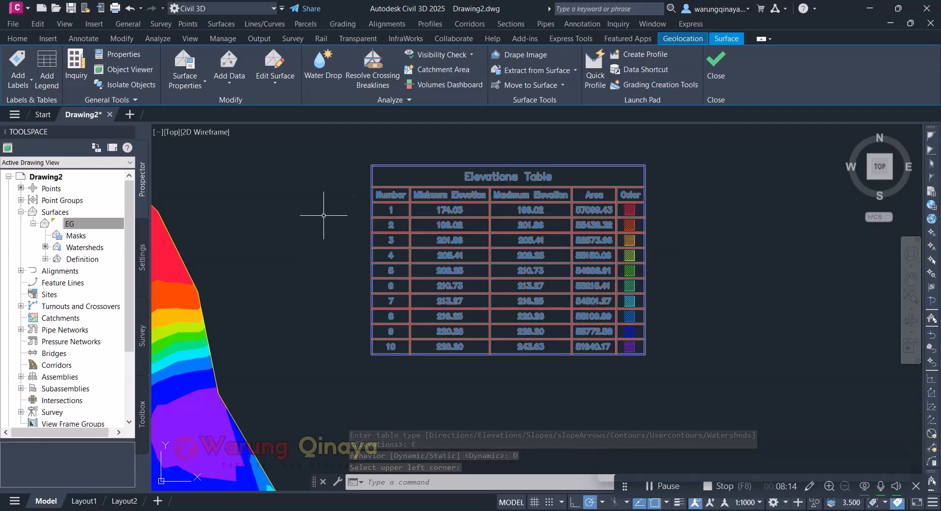
scroll(473, 160, up, 2)
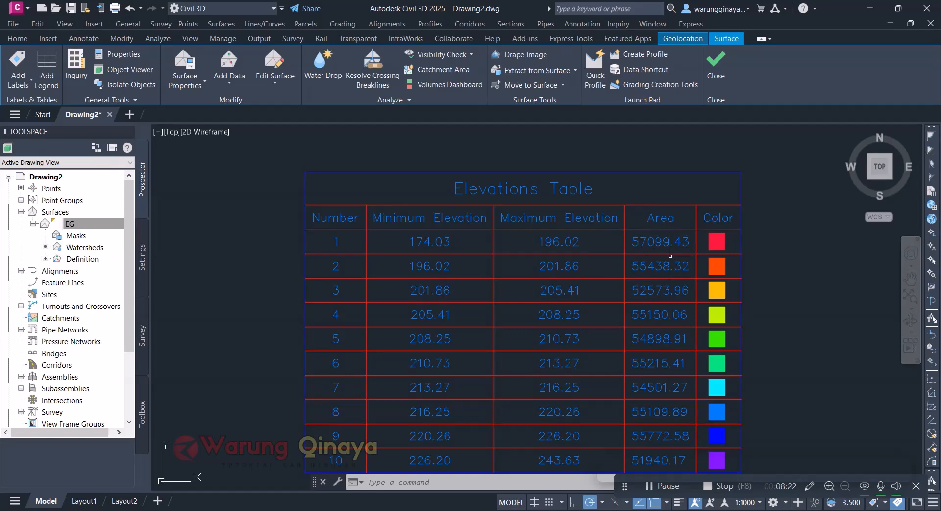
scroll(751, 216, down, 5)
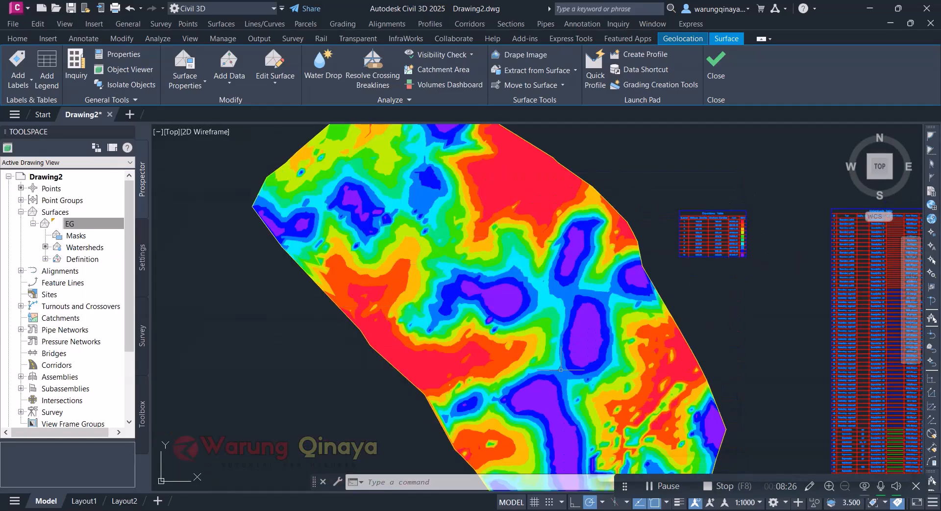
scroll(613, 240, up, 5)
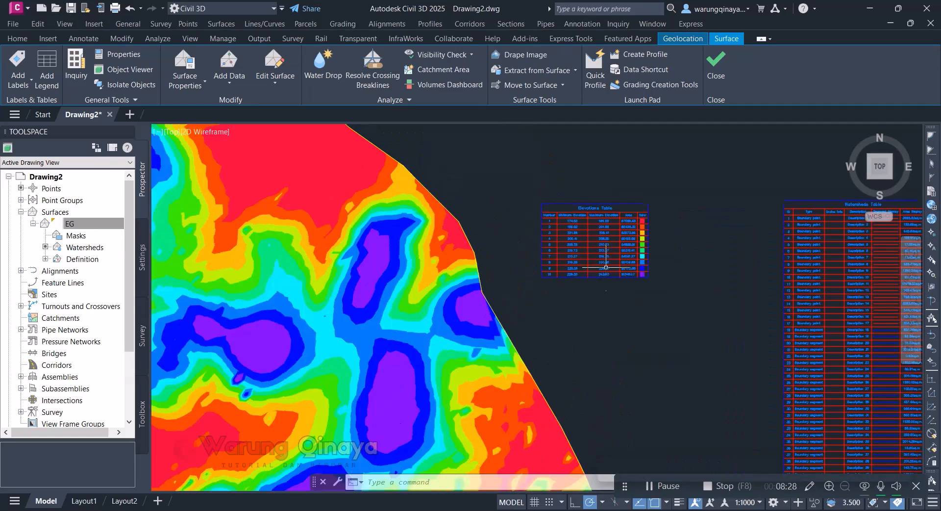
scroll(676, 169, up, 4)
click(748, 304)
click(711, 245)
scroll(486, 249, down, 2)
scroll(485, 249, down, 2)
scroll(597, 270, down, 4)
click(613, 354)
click(593, 344)
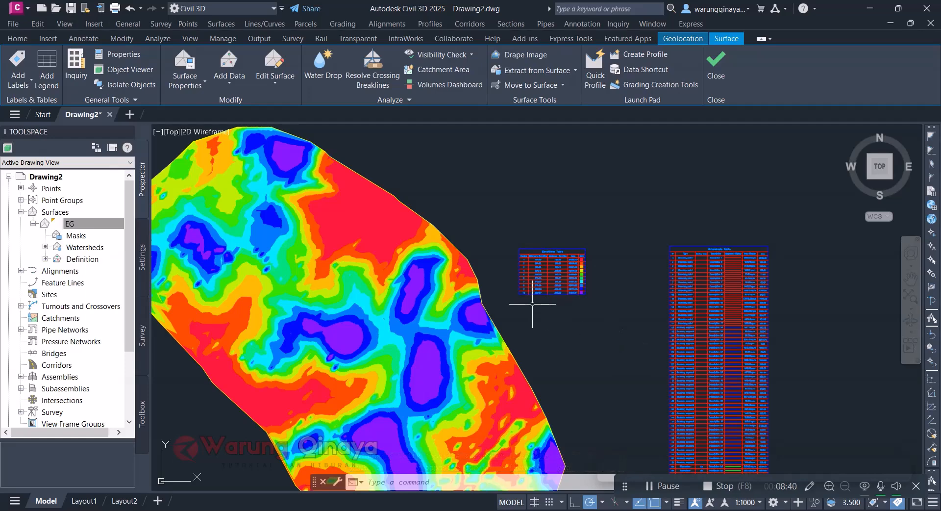
scroll(539, 287, up, 4)
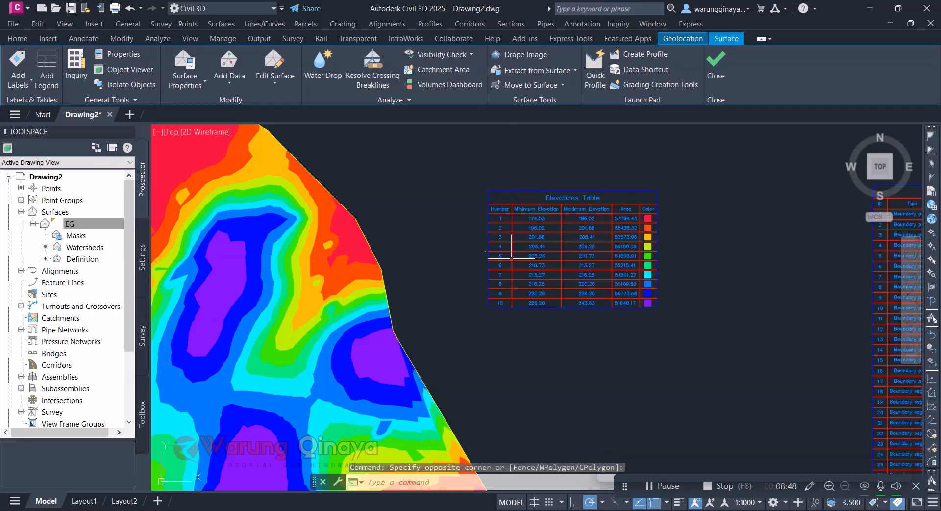
scroll(525, 189, down, 5)
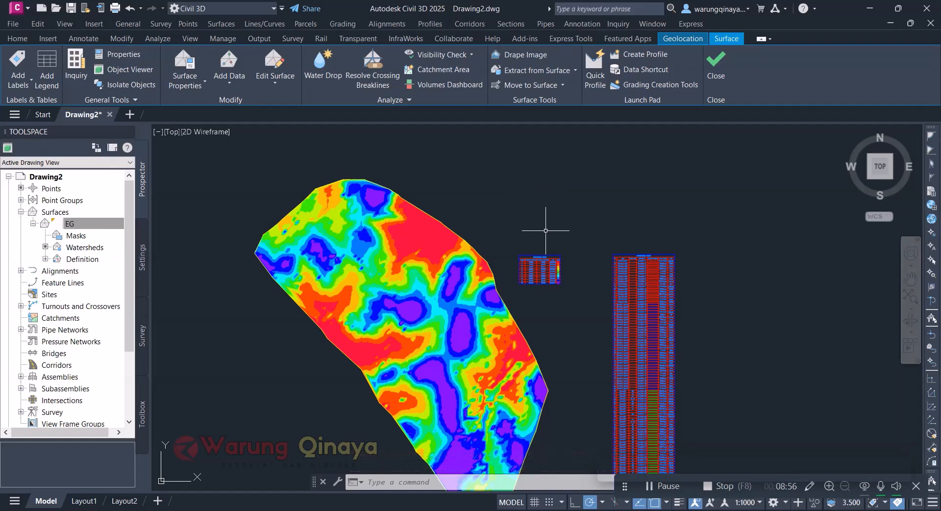
scroll(548, 287, up, 2)
click(544, 170)
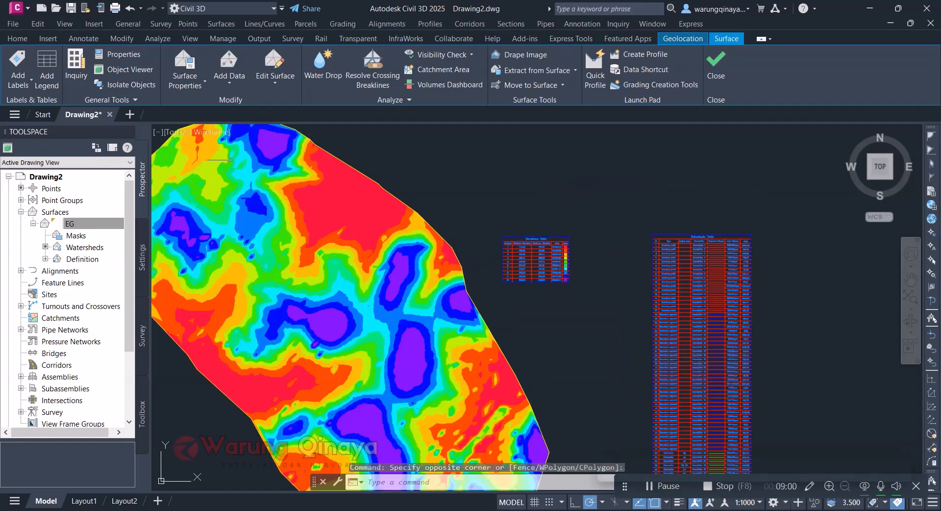
In the EG surface's elevation analysis, create the ranges by Range interval with an interval of 4
right_click(102, 221)
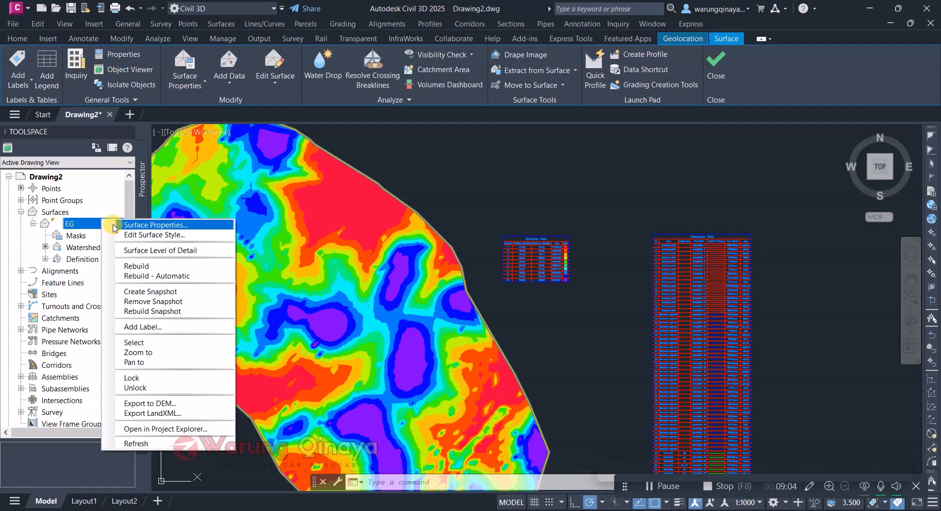
click(114, 225)
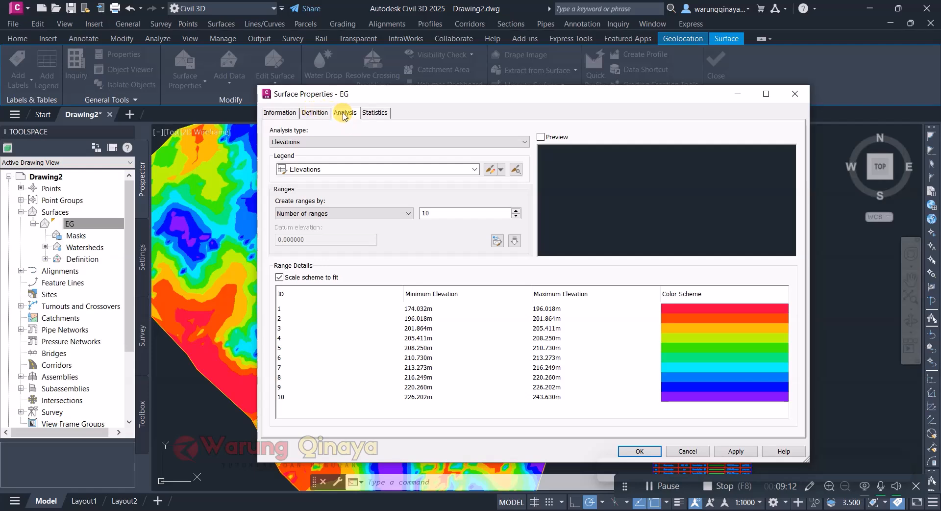
click(294, 142)
click(295, 142)
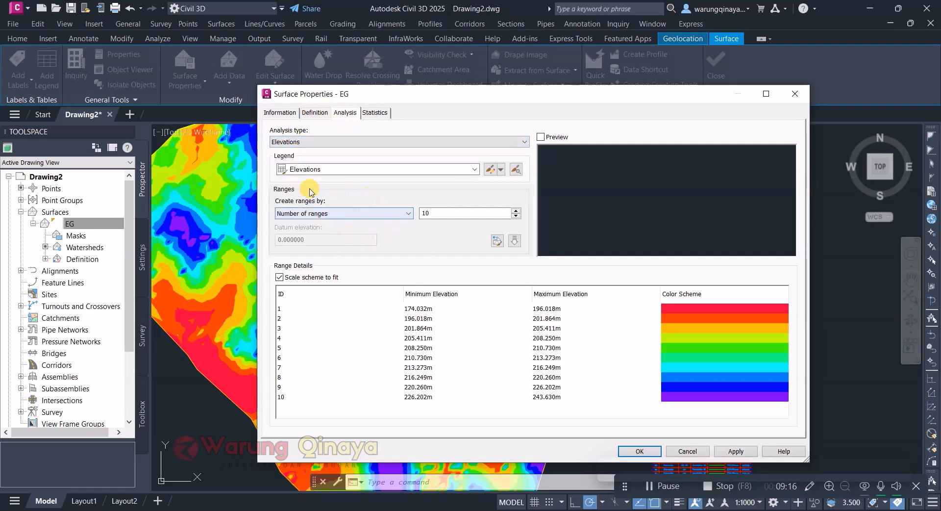
click(335, 214)
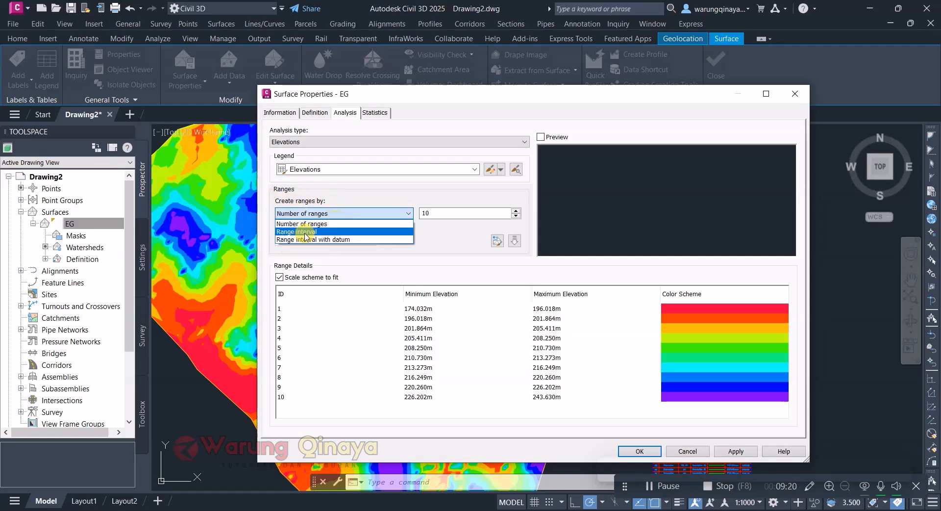
click(321, 230)
drag(454, 213, 401, 213)
click(464, 215)
drag(475, 213, 379, 211)
text(4)
Set the base elevation to 120 and run the elevation analysis
click(330, 238)
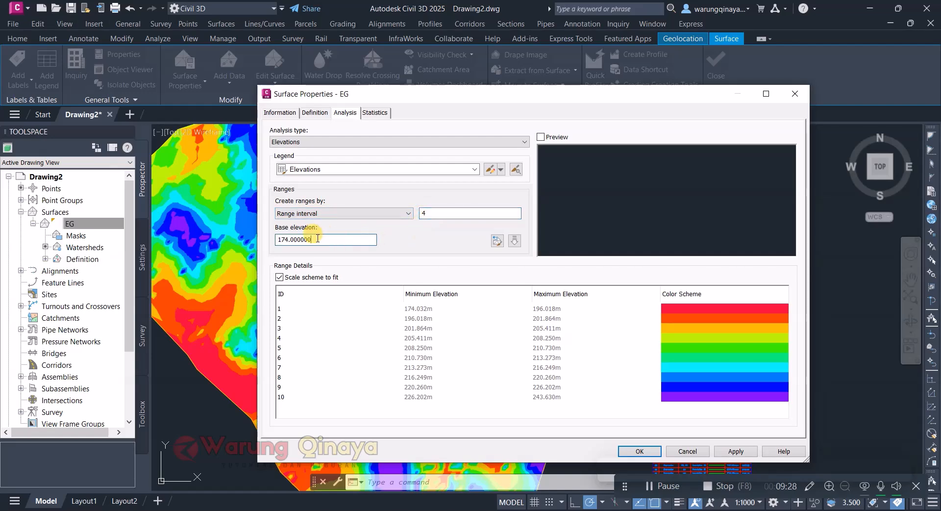
double_click(327, 239)
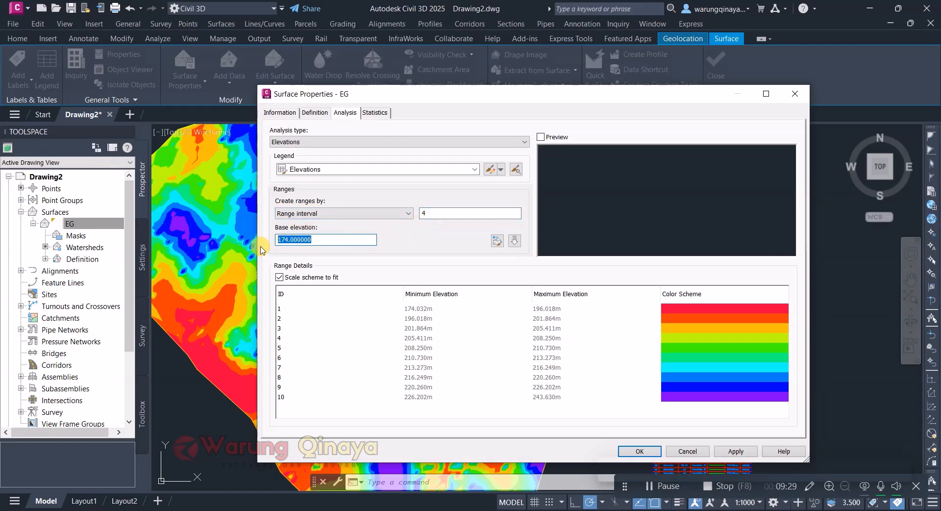
click(328, 241)
drag(328, 241, 255, 244)
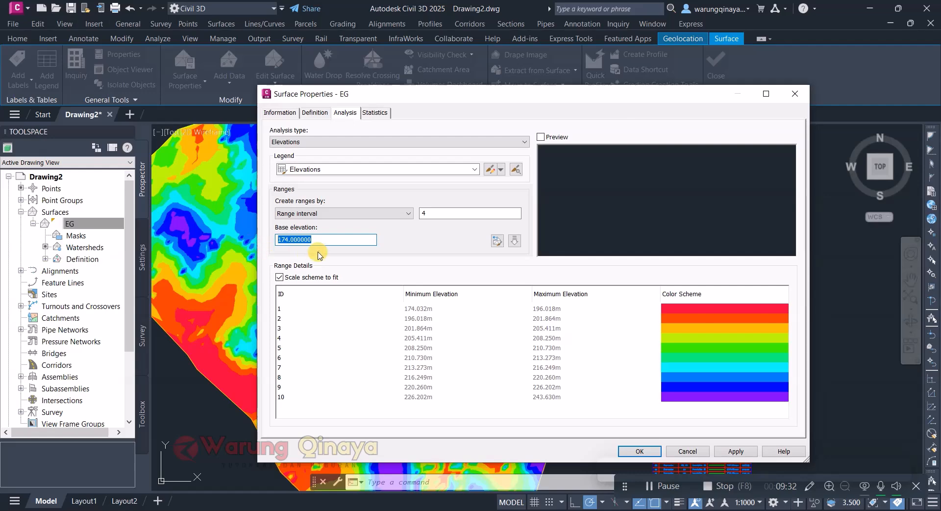
drag(325, 241, 249, 246)
text(120)
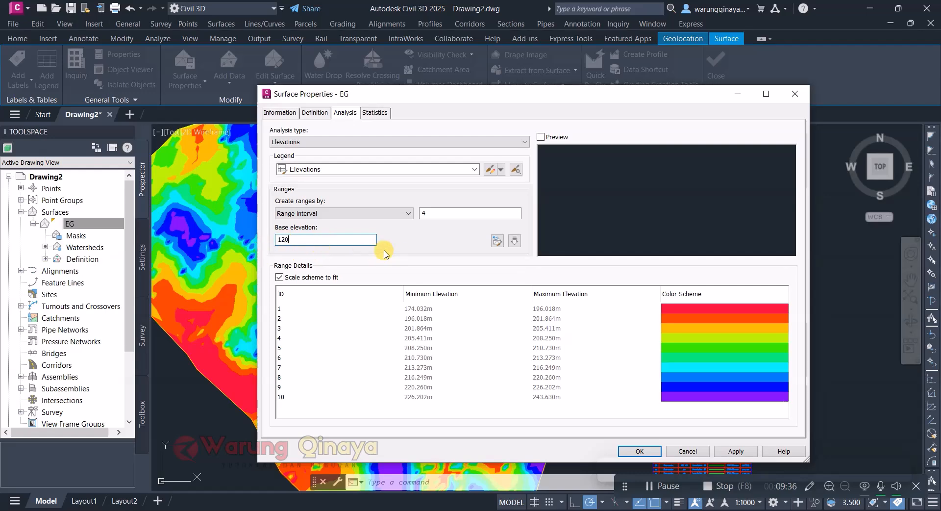
click(515, 241)
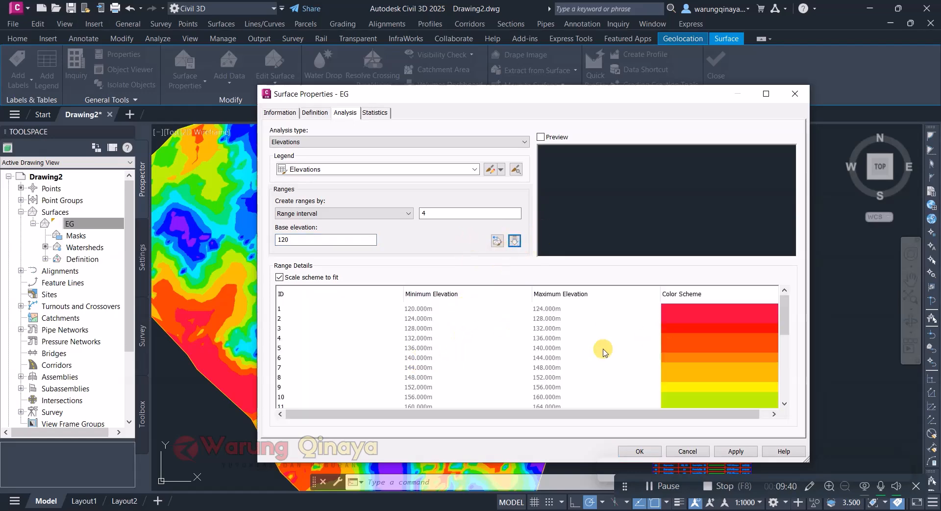
Check the first and last elevation ranges, and apply the interval-based analysis to the EG surface
scroll(574, 373, down, 6)
scroll(575, 375, up, 6)
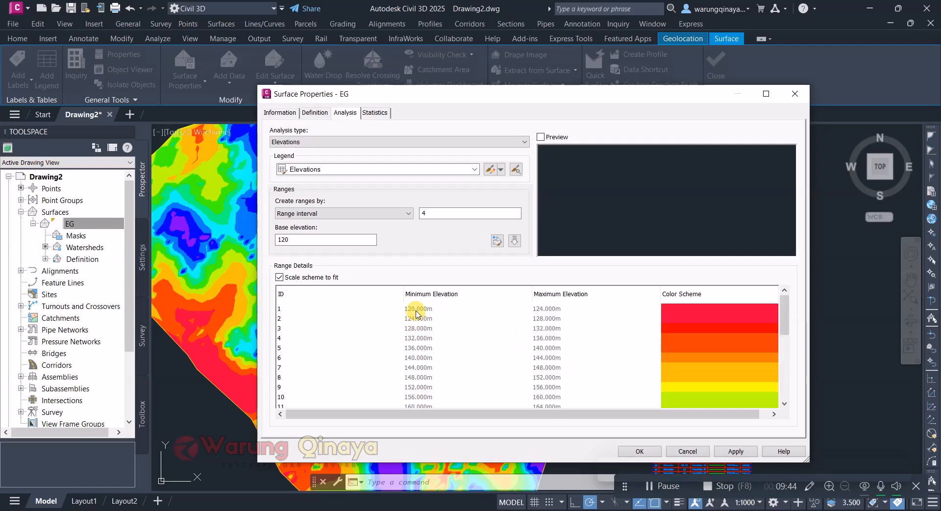
click(417, 309)
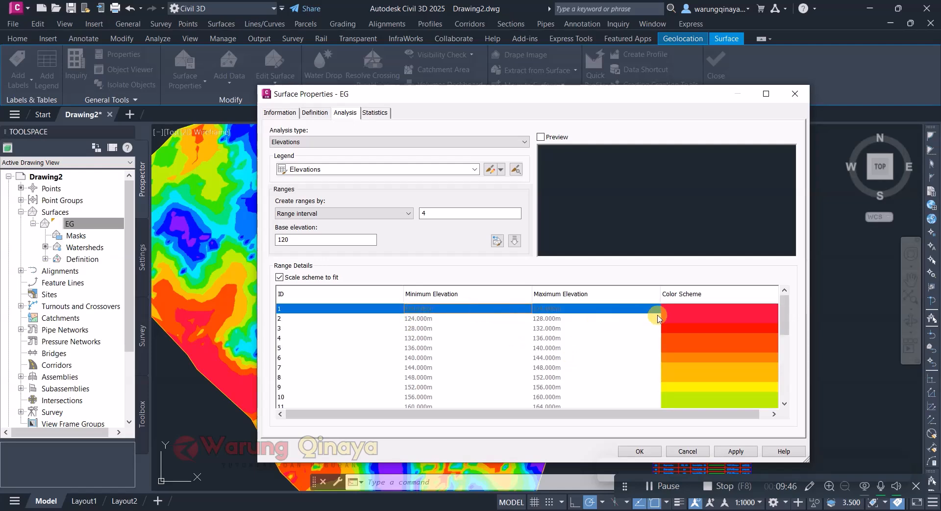
scroll(536, 378, down, 6)
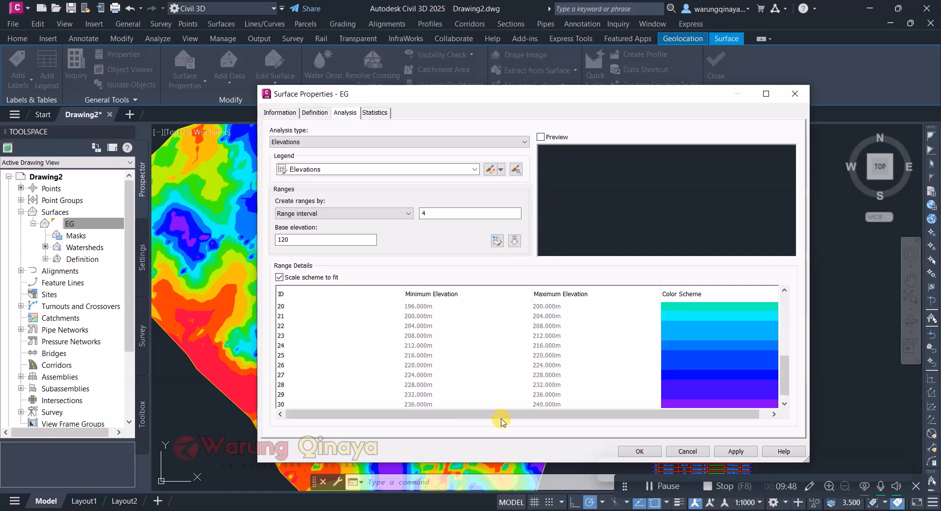
click(537, 404)
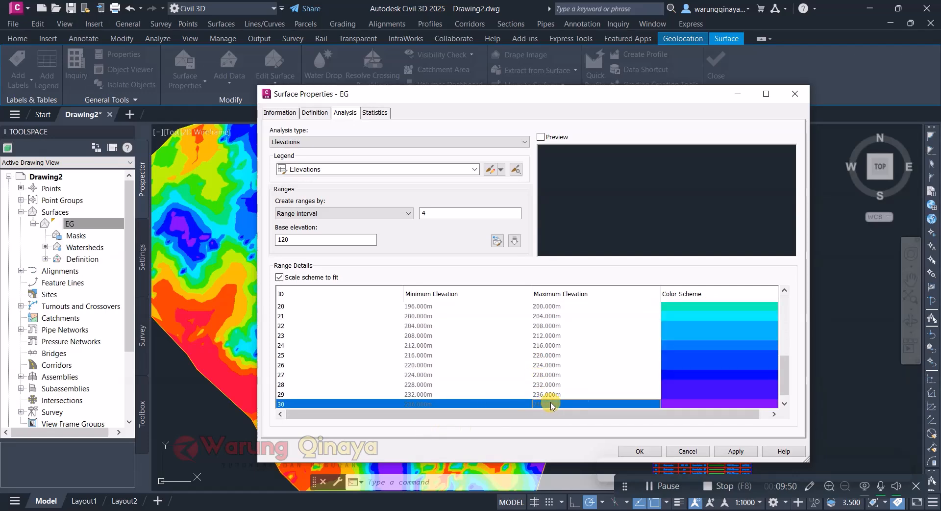
scroll(543, 365, up, 6)
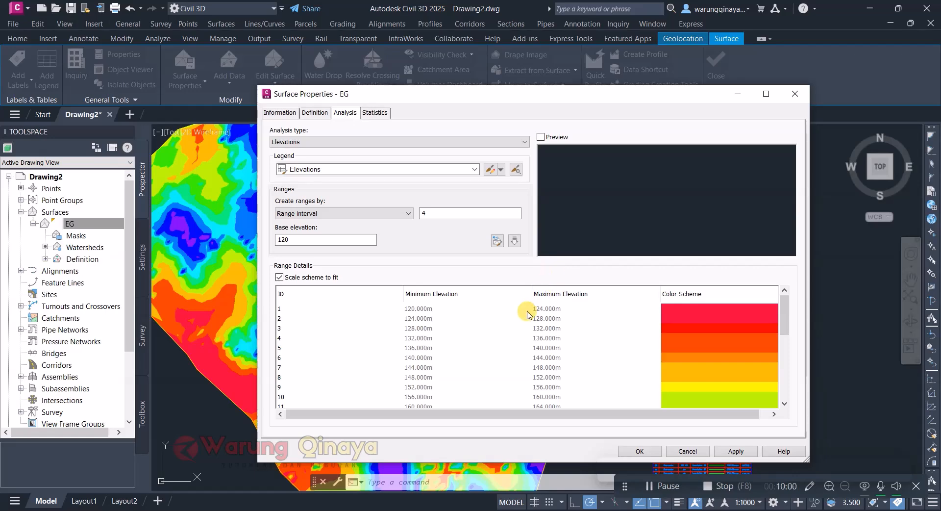
click(736, 450)
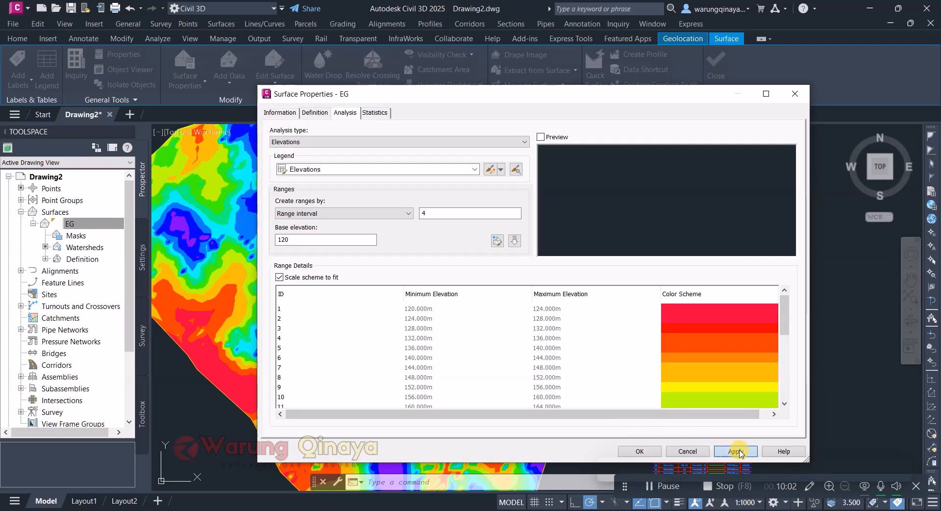
click(639, 451)
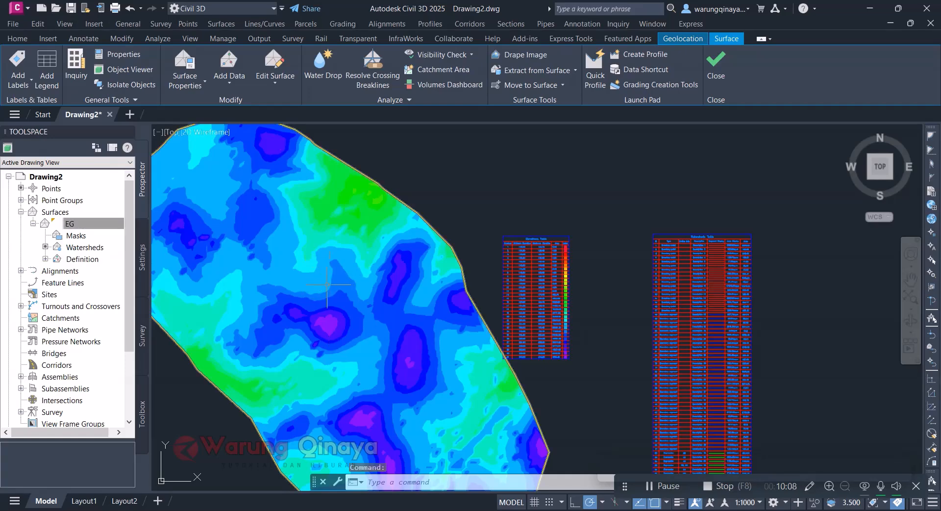
Examine the regrouped elevation ranges, areas and colors in the Elevations Table, from the first row to the last
click(448, 200)
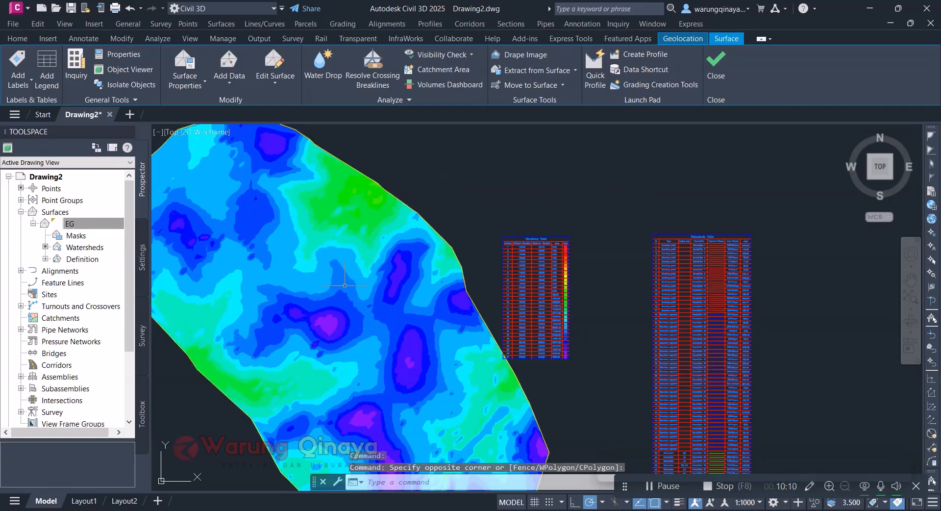
scroll(547, 275, up, 4)
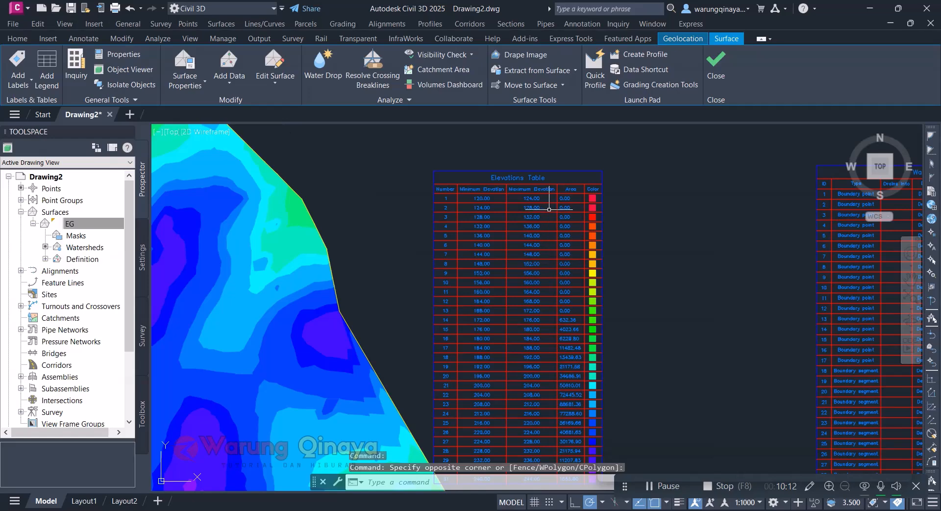
scroll(448, 216, up, 8)
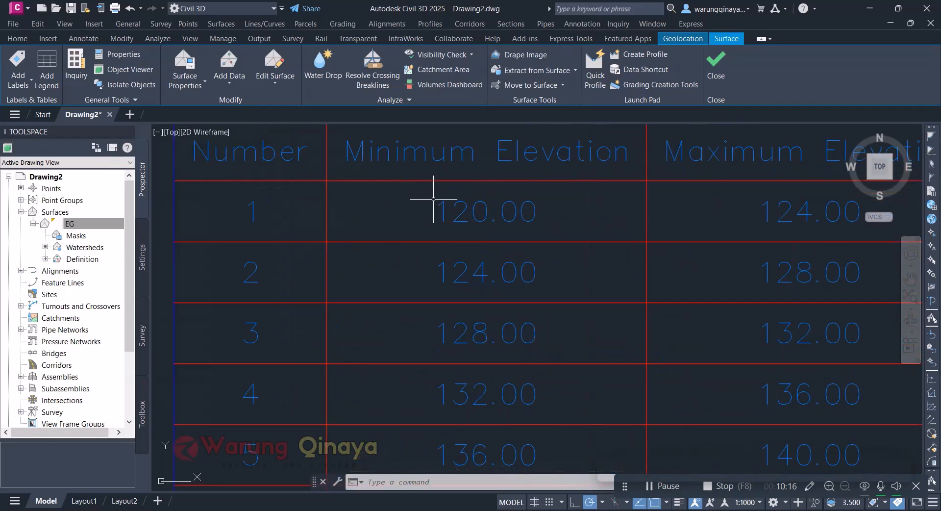
scroll(431, 198, down, 8)
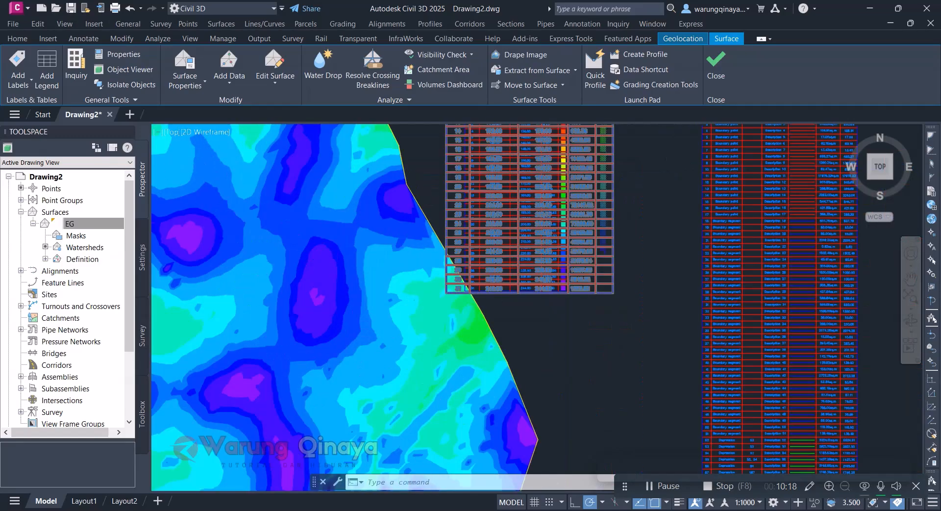
scroll(431, 330, up, 5)
scroll(579, 366, down, 4)
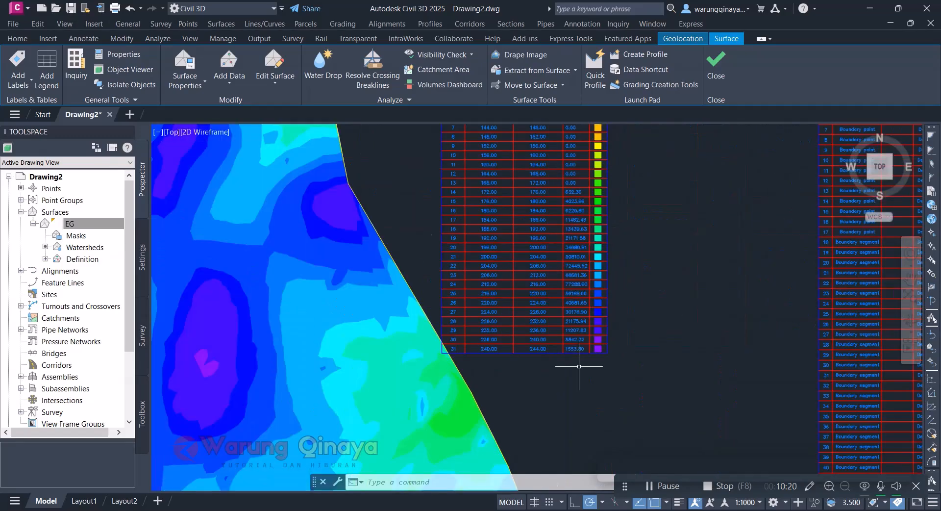
scroll(579, 367, down, 4)
click(650, 297)
click(648, 294)
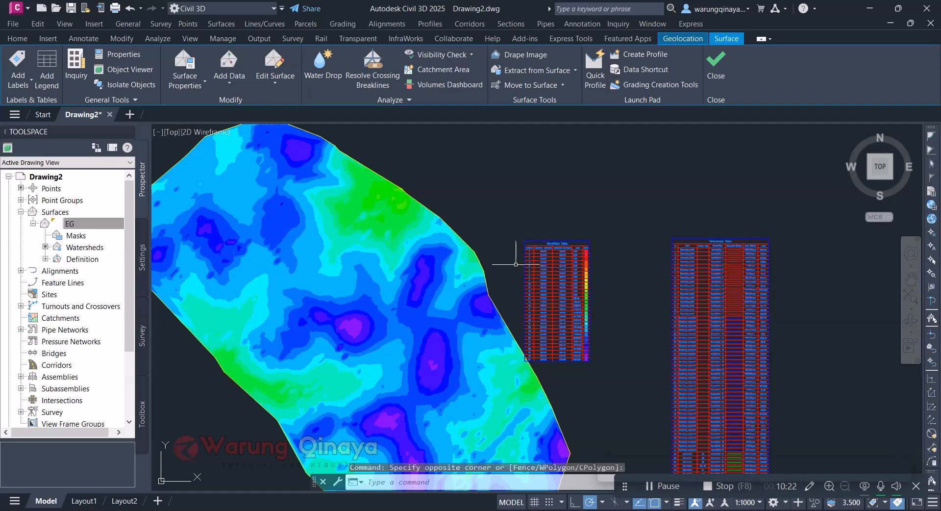
click(507, 181)
click(506, 180)
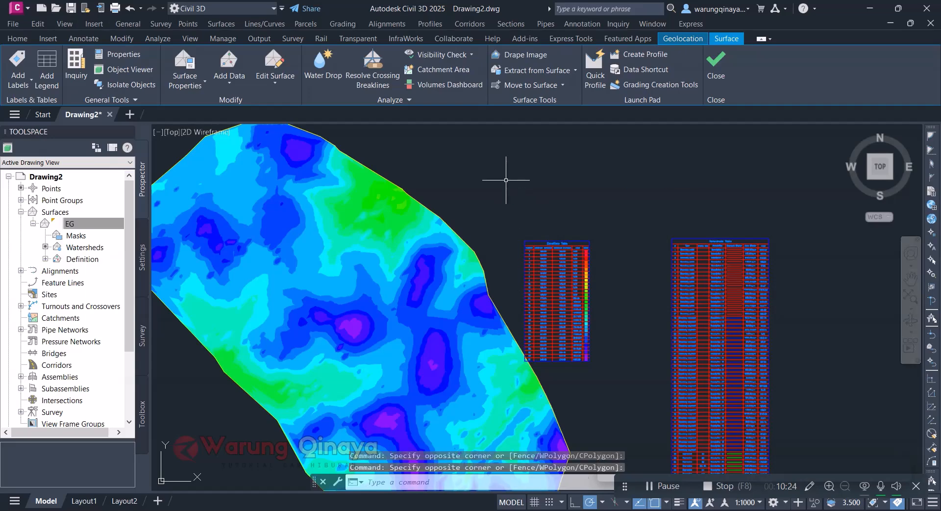
click(535, 180)
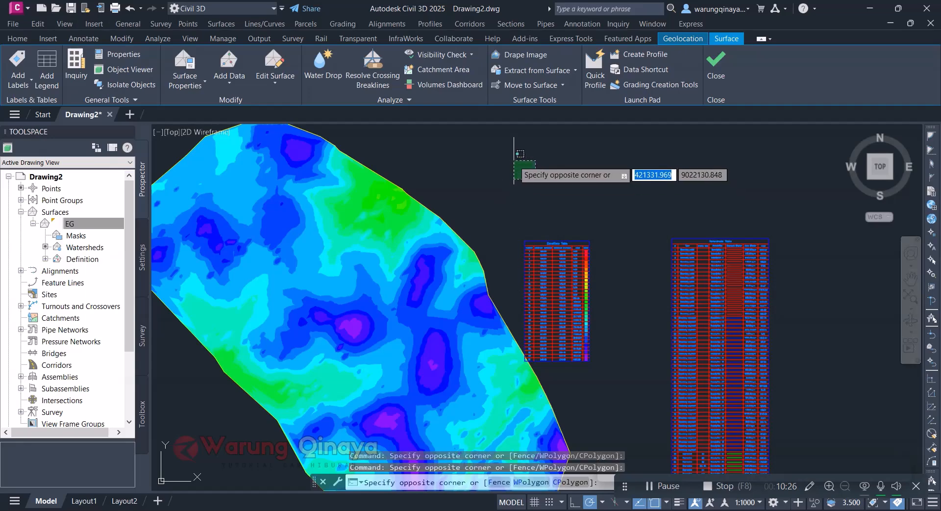
click(561, 187)
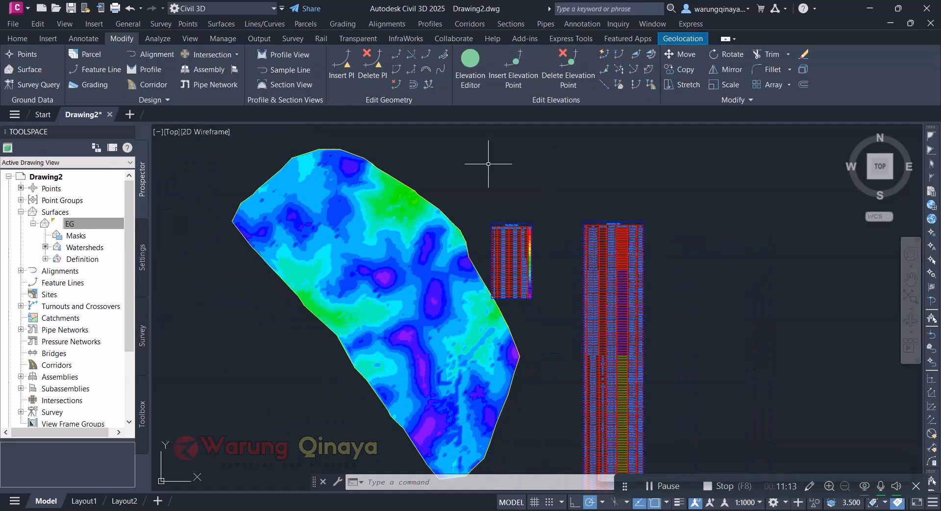
Edit the EG surface's ELEVASI style and set the display type of its elevation analysis to 3D Faces
right_click(99, 225)
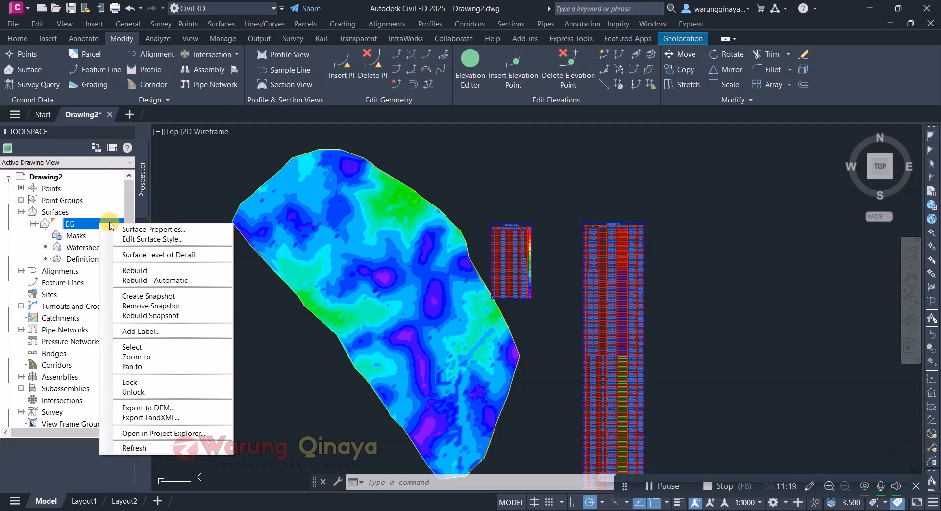
click(123, 229)
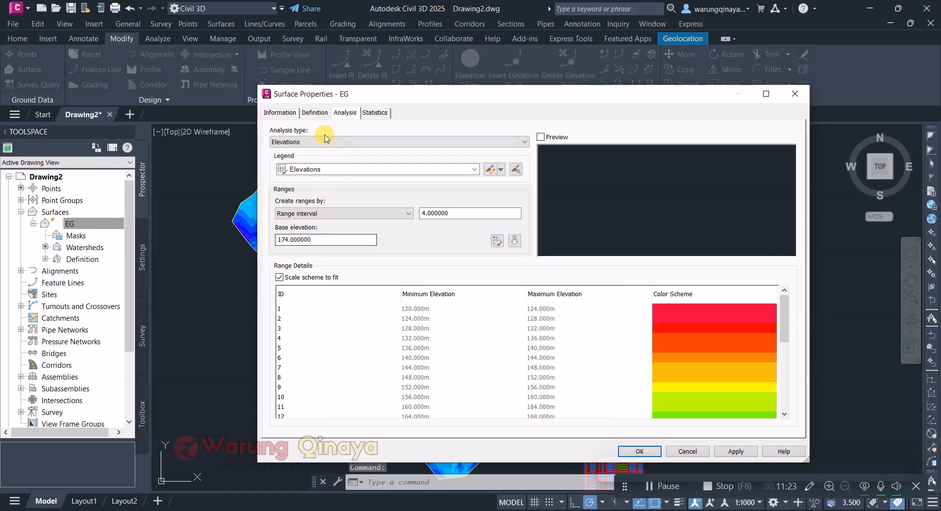
click(287, 112)
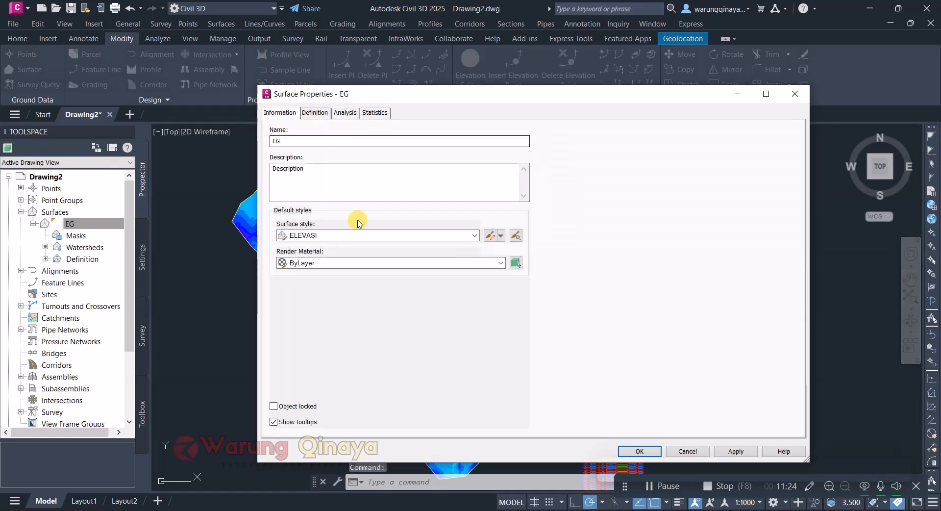
click(500, 235)
click(520, 269)
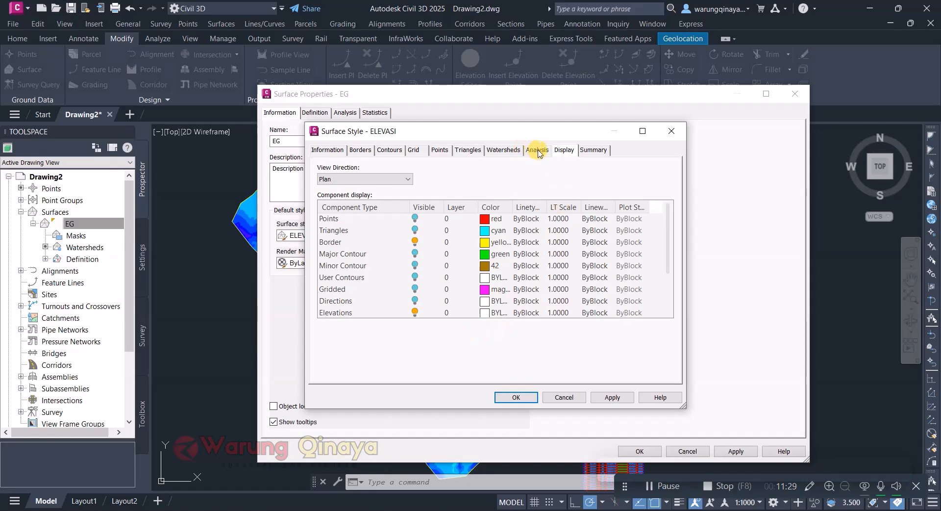
click(535, 150)
click(325, 196)
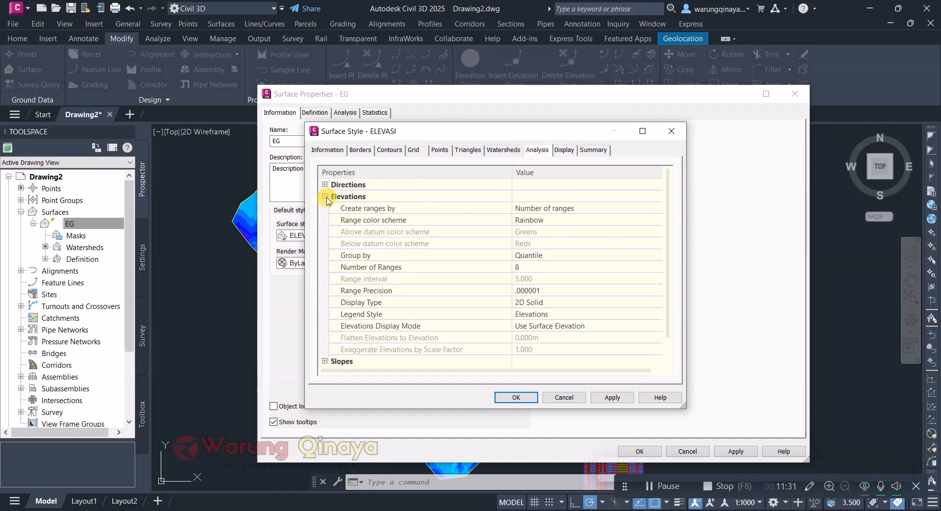
click(602, 302)
click(608, 302)
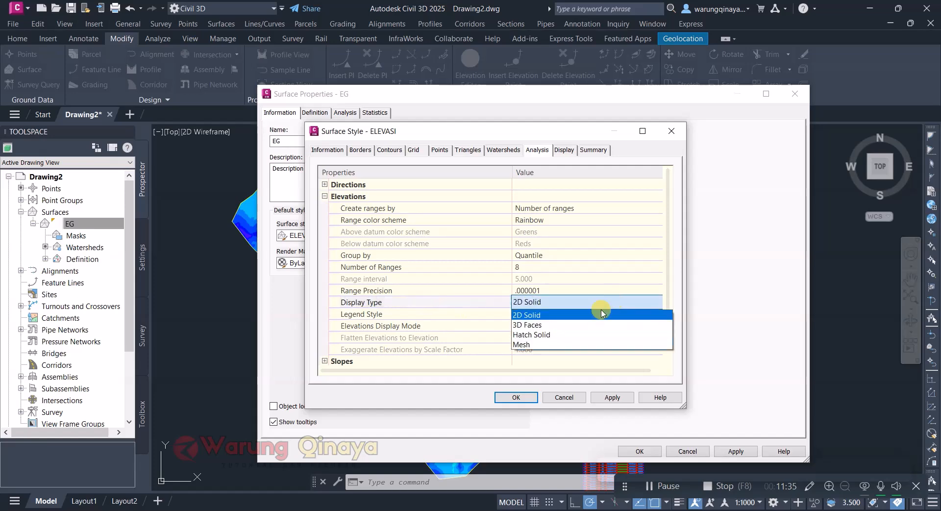
click(577, 325)
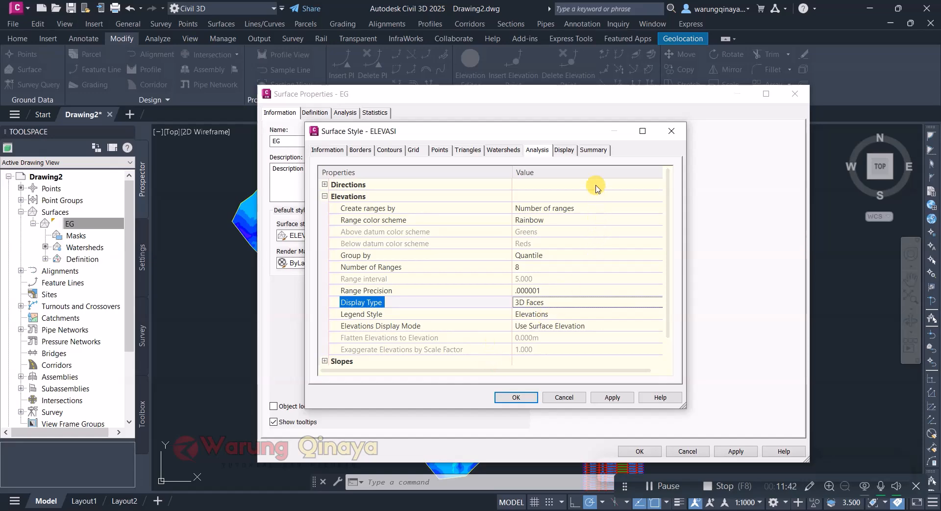
Make the Elevations component visible for the Model view direction, and accept the ELEVASI style and the surface properties
click(566, 150)
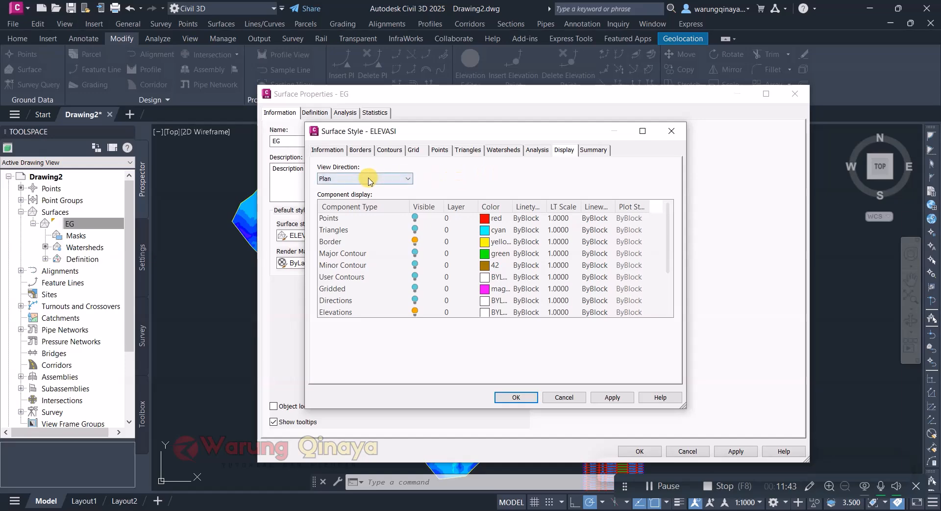
click(391, 180)
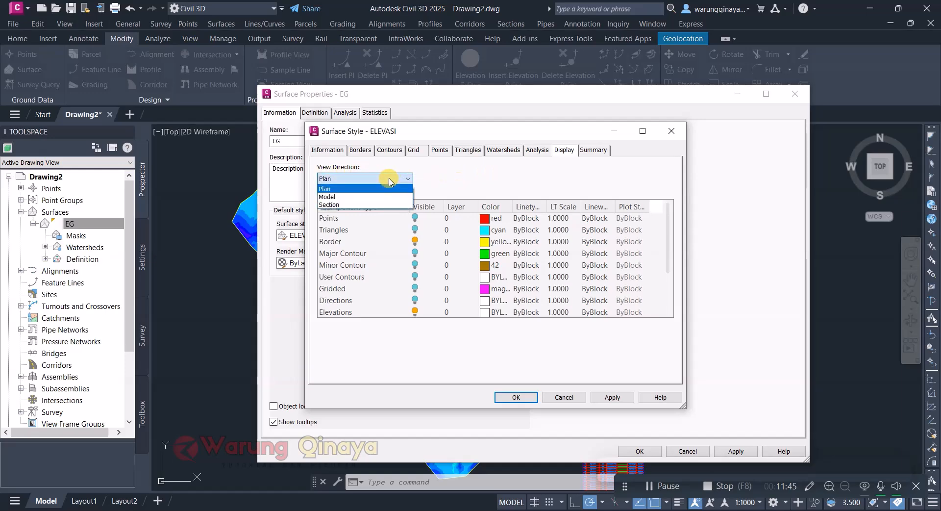
click(351, 196)
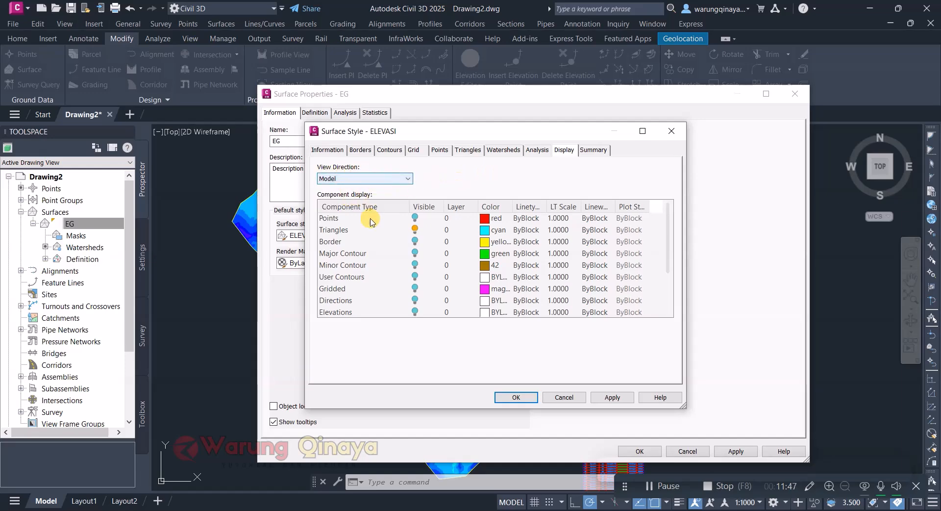
click(351, 301)
click(363, 312)
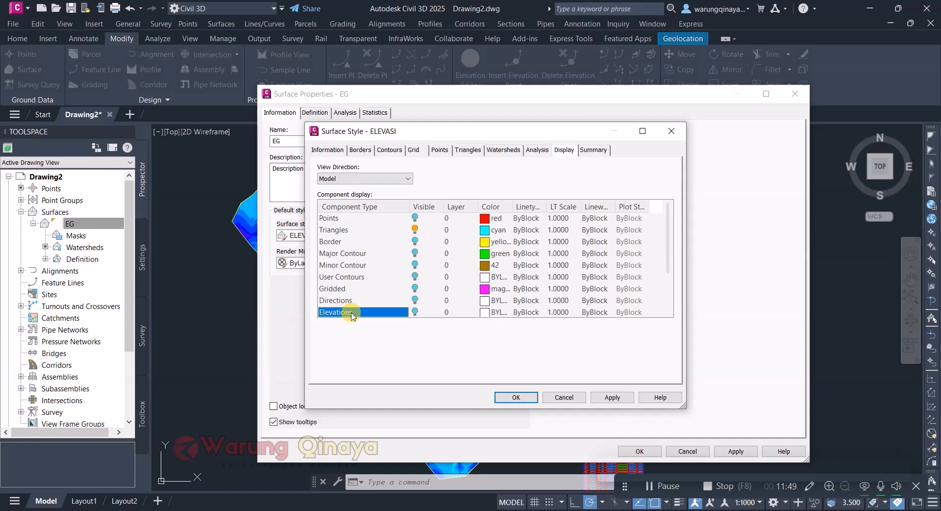
click(415, 300)
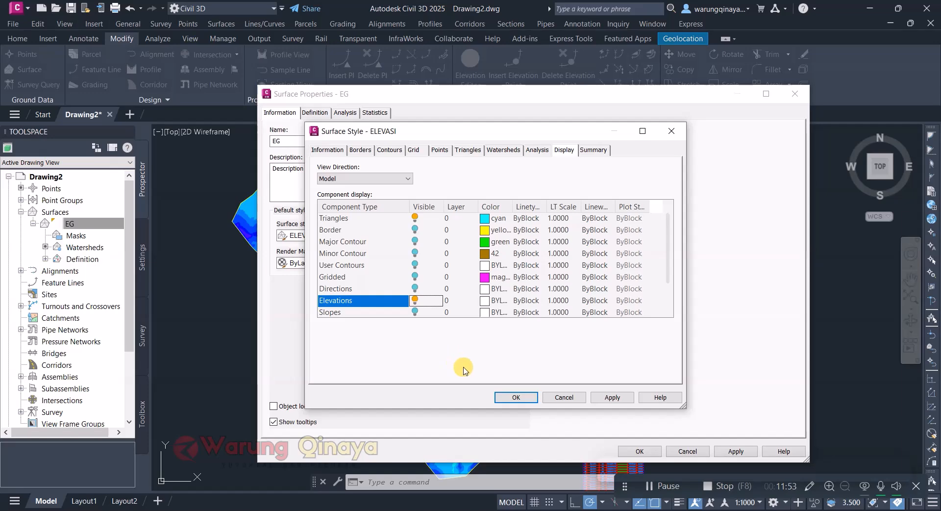
click(516, 397)
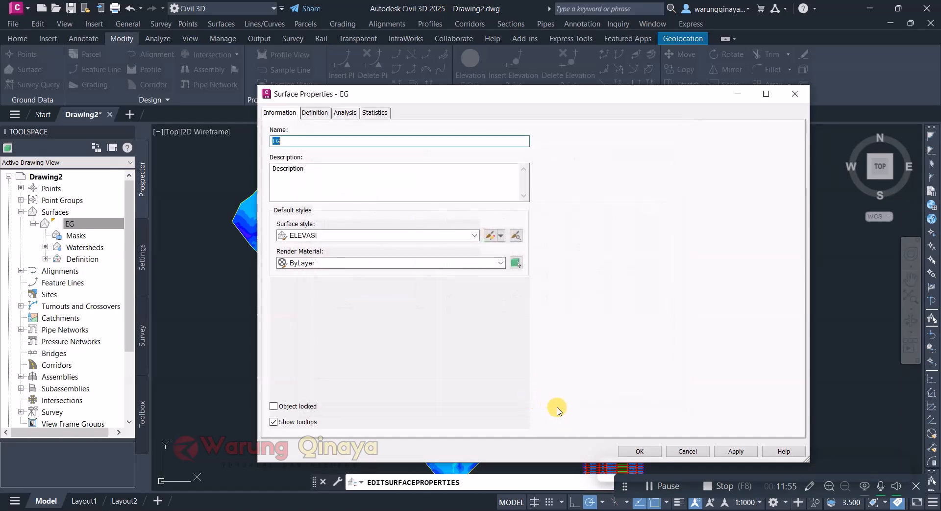
click(640, 451)
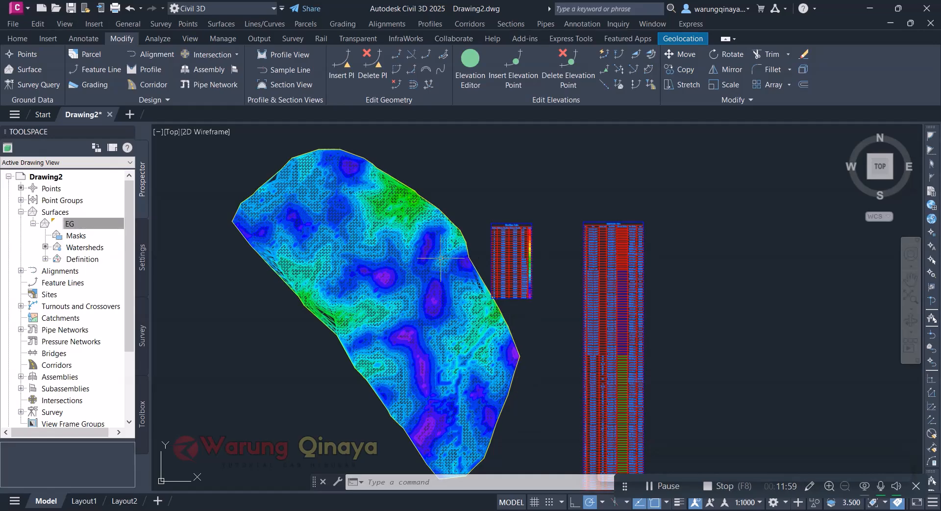
Inspect the EG surface up close, and examine its colored relief from a tilted 3D angle in the Object Viewer
scroll(376, 249, up, 5)
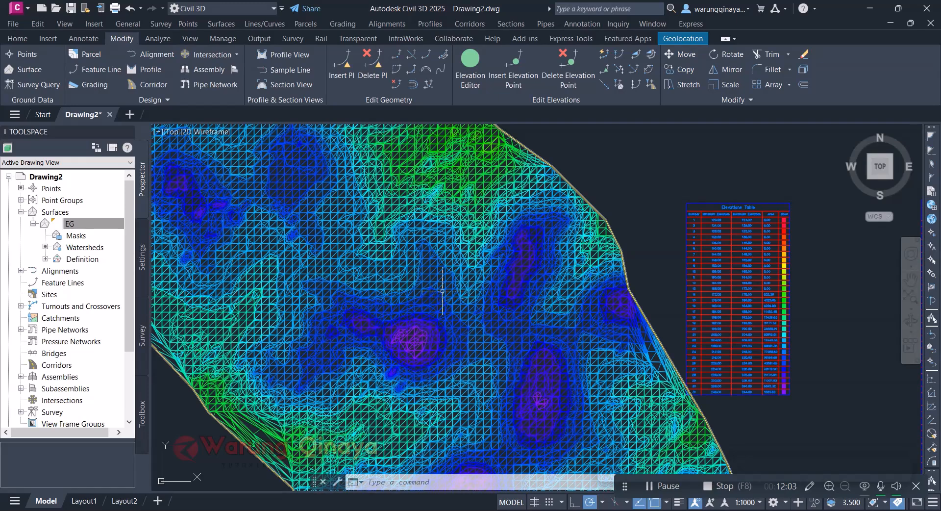
scroll(452, 278, down, 4)
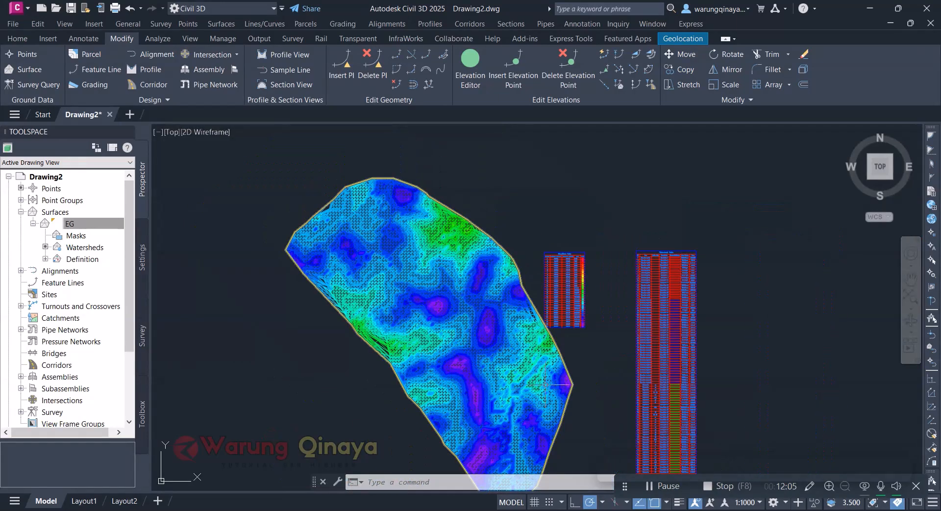
click(458, 275)
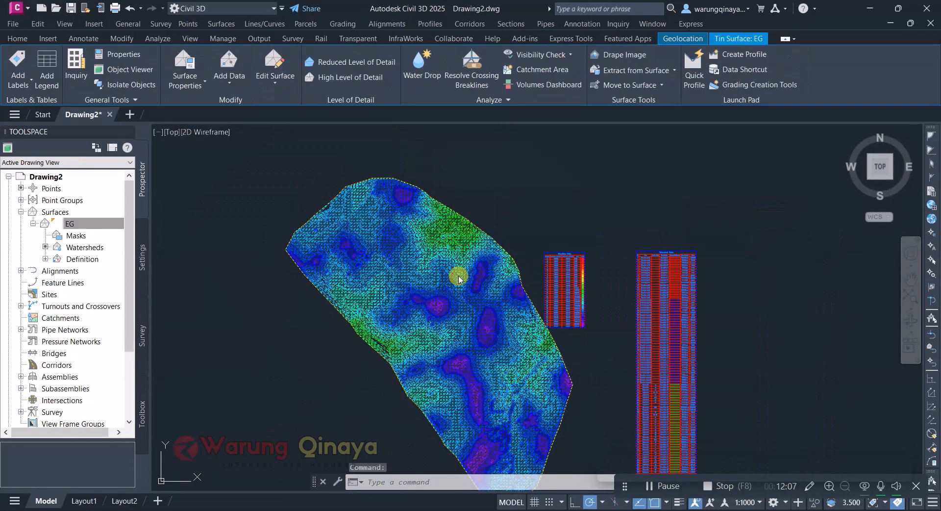
right_click(458, 275)
click(492, 239)
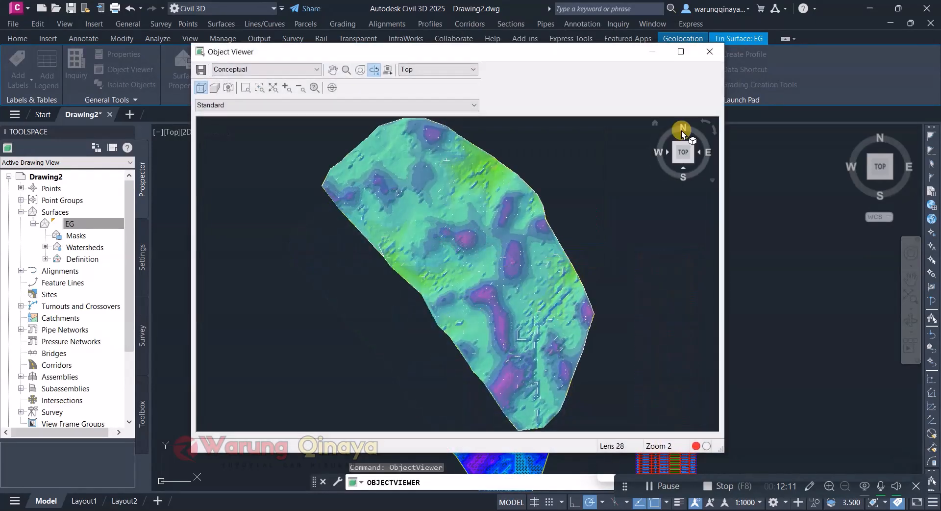
click(681, 52)
drag(547, 385, 515, 291)
scroll(527, 249, up, 5)
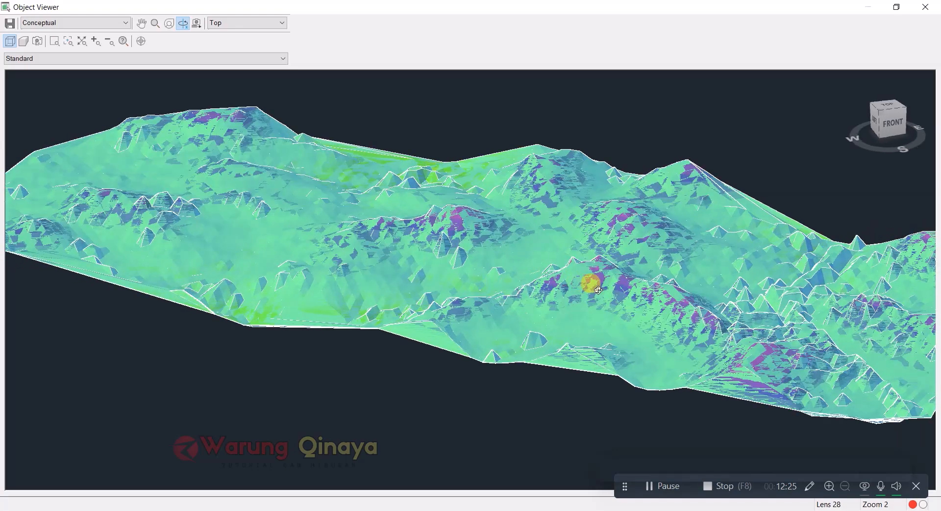
scroll(711, 343, up, 2)
scroll(791, 315, up, 2)
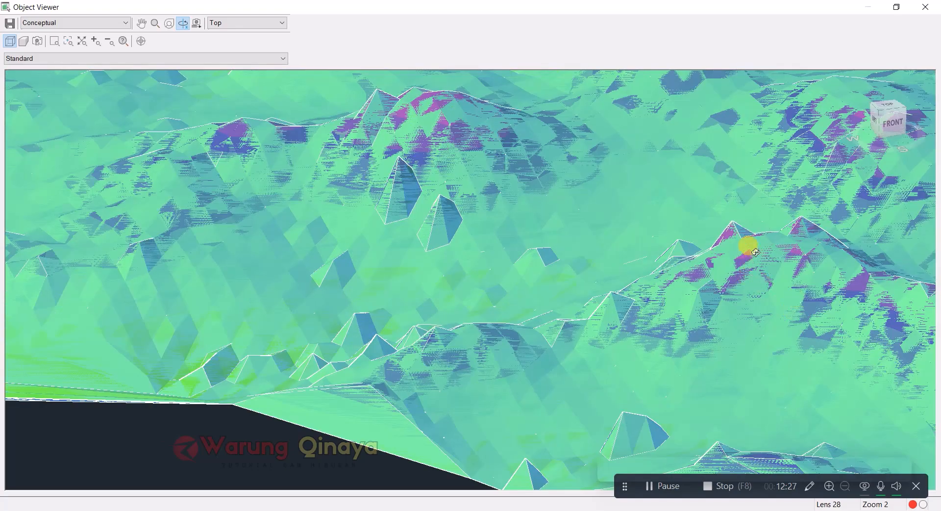
scroll(485, 301, down, 4)
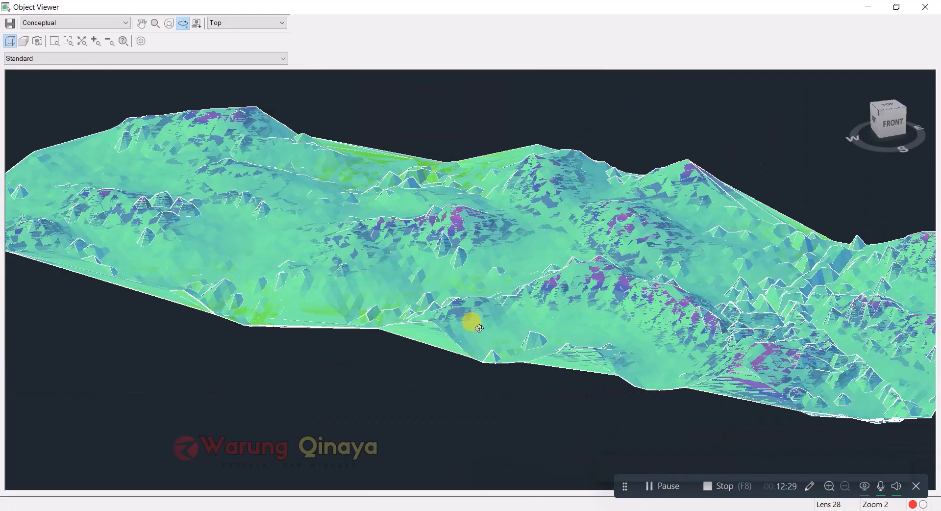
click(928, 9)
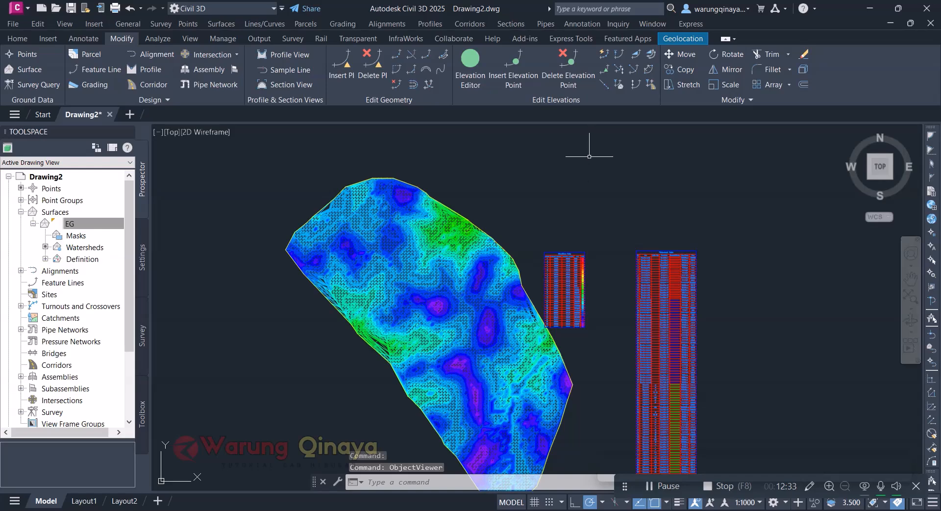
click(589, 156)
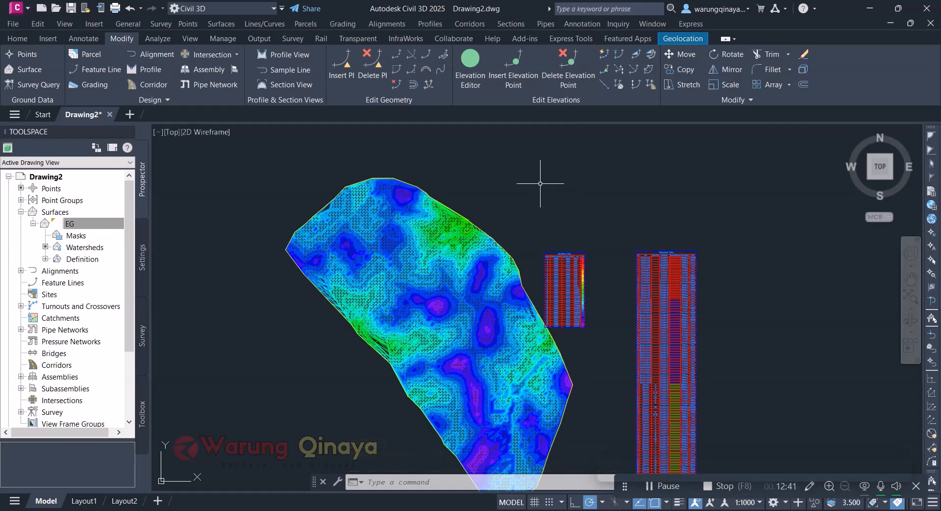
click(572, 191)
click(531, 176)
click(532, 176)
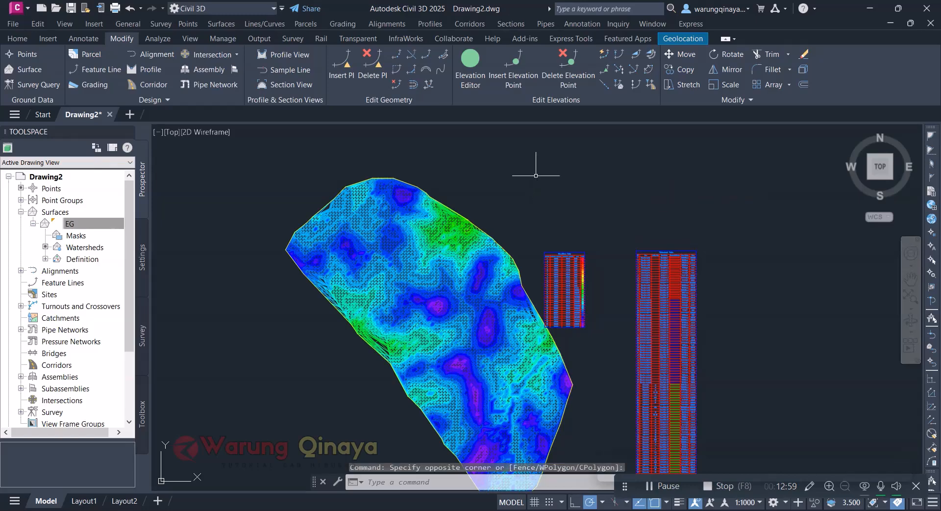
click(589, 177)
click(574, 169)
click(236, 318)
click(237, 289)
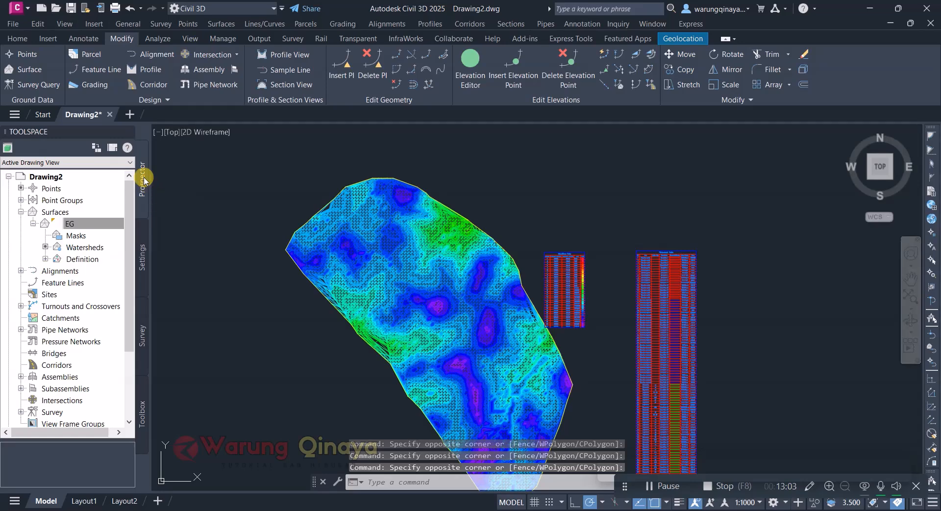
Open the EG surface's properties and create a new surface style named ARAH ALIRAN AIR
click(81, 224)
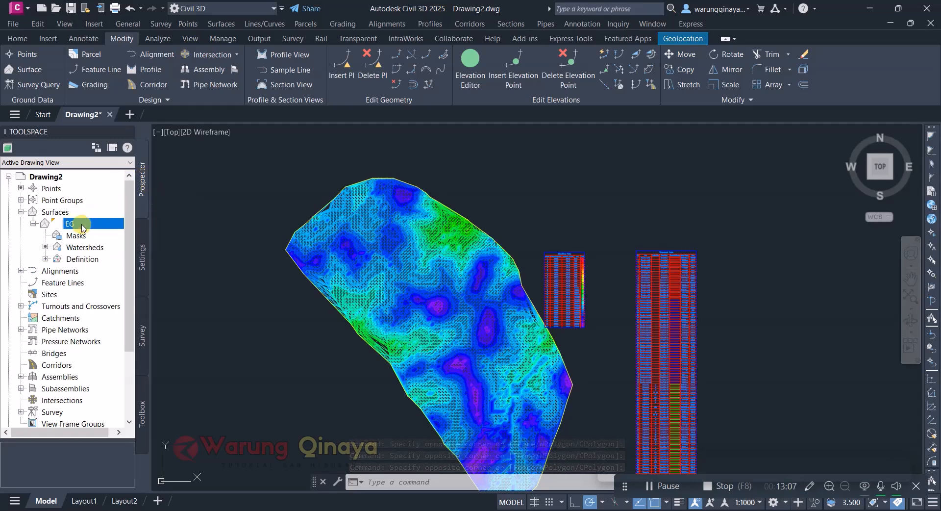
right_click(88, 228)
click(128, 230)
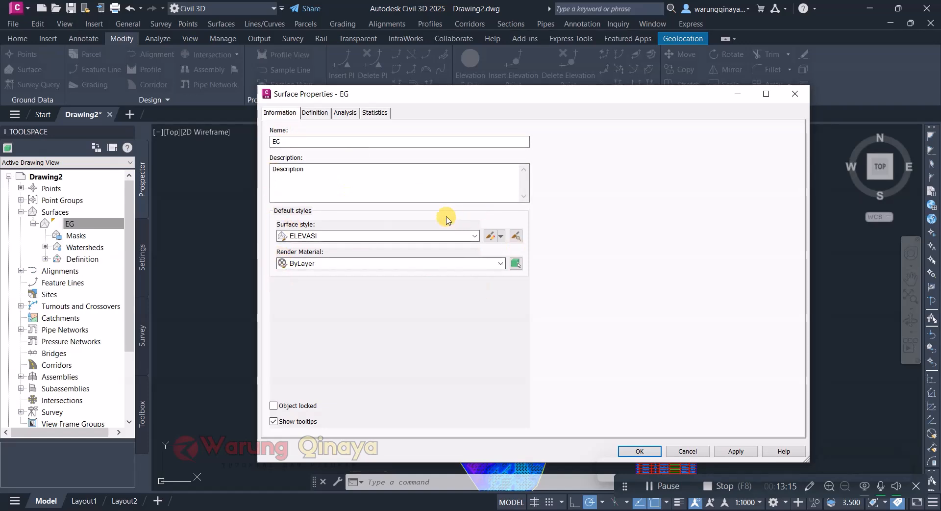
drag(459, 93, 499, 104)
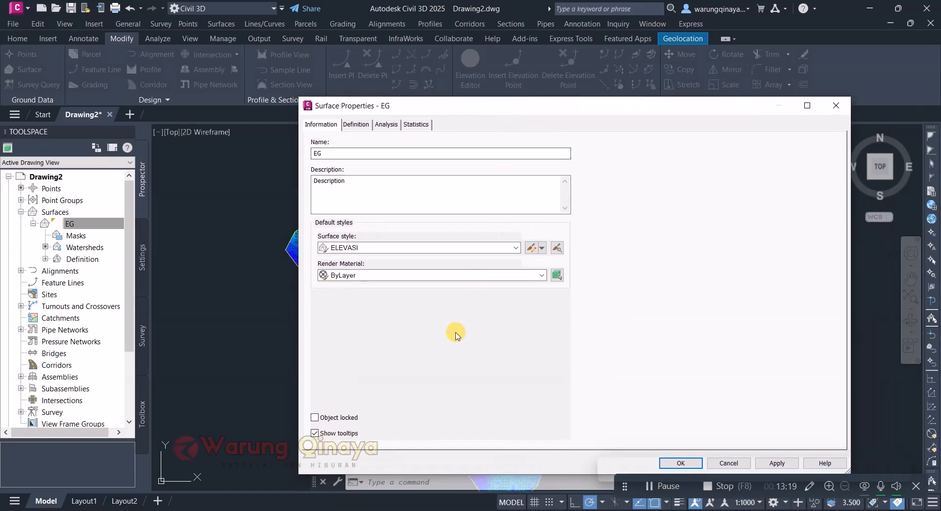
click(542, 248)
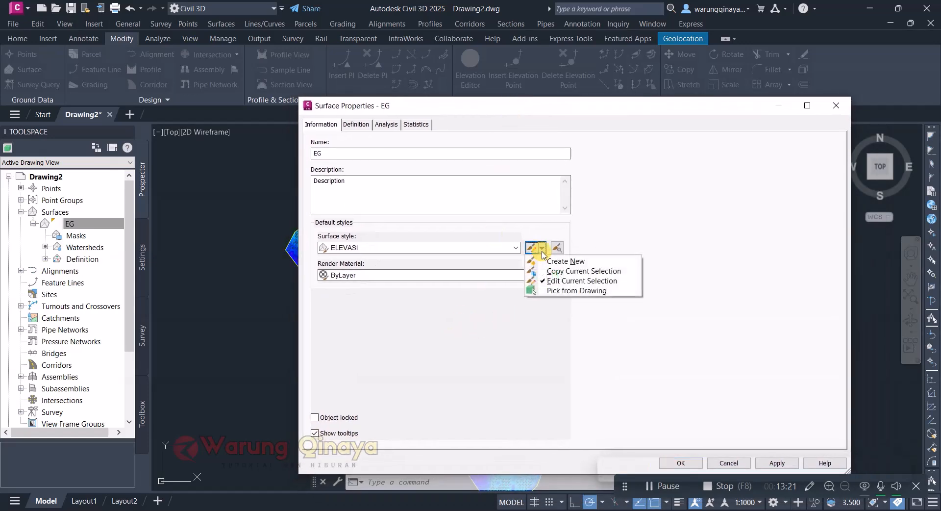
click(552, 262)
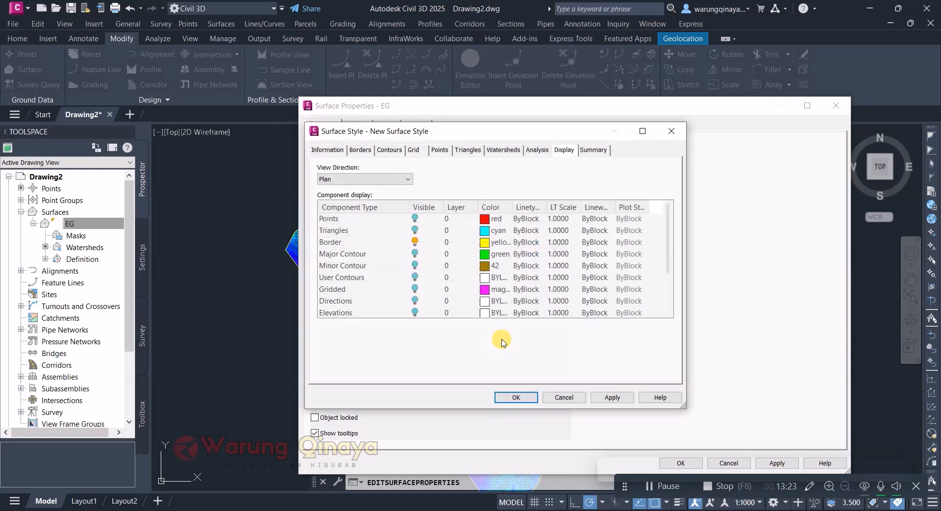
drag(475, 129, 538, 147)
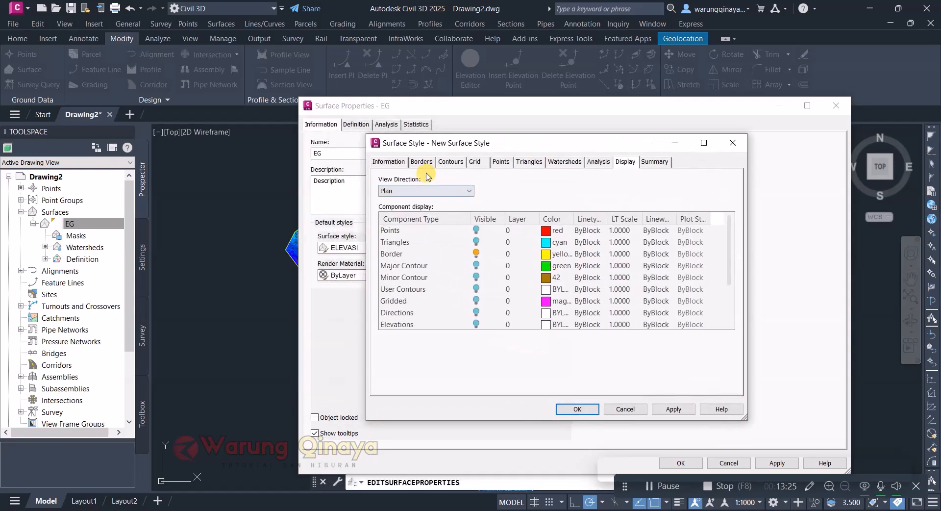
click(392, 162)
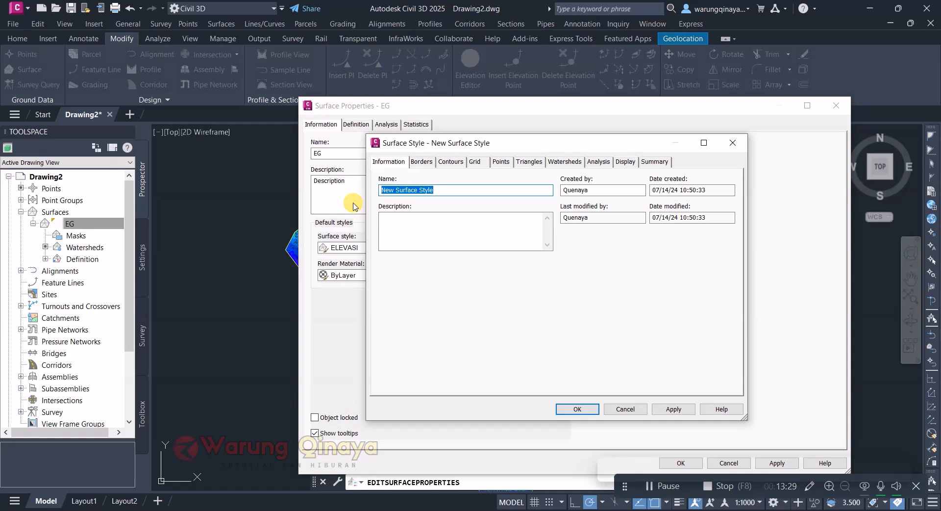
text(ARAH ALIRAN AIR)
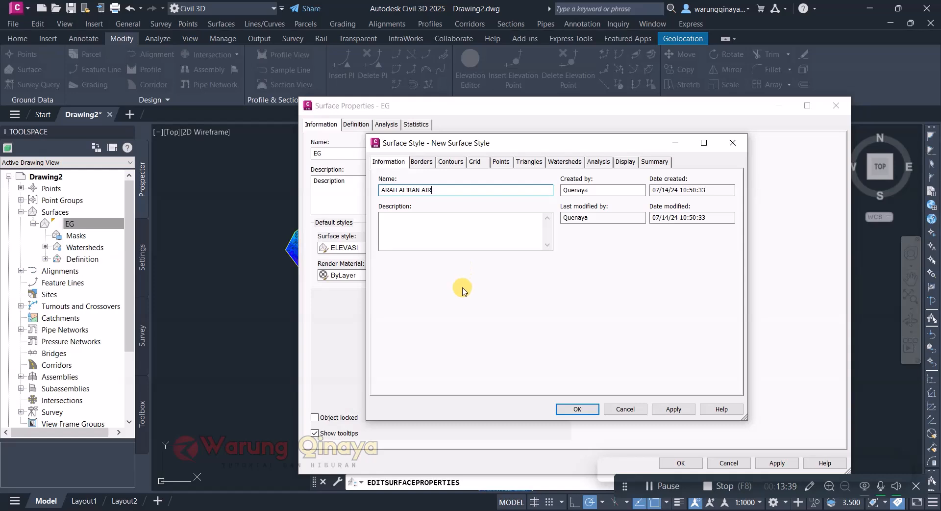
Set the color scheme of the style's slope arrows analysis to Rainbow
click(600, 162)
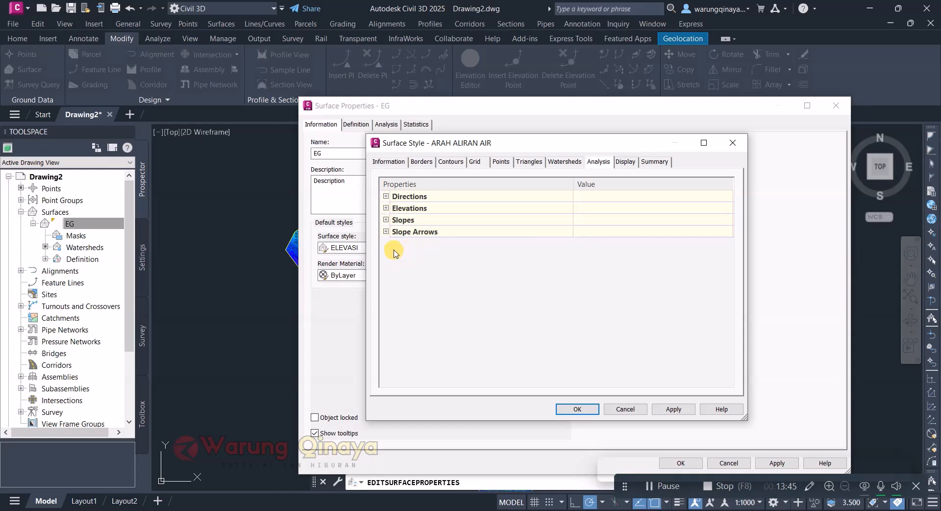
click(386, 232)
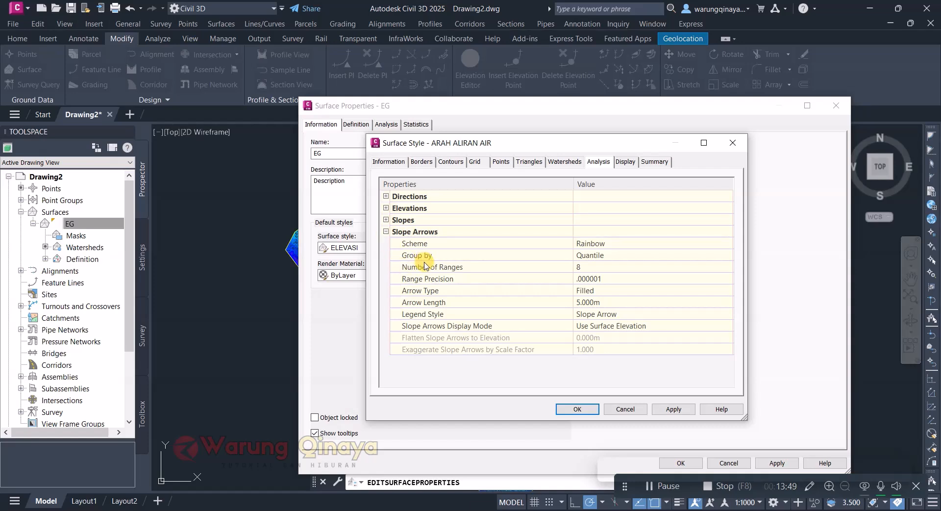
click(414, 243)
click(632, 243)
click(643, 244)
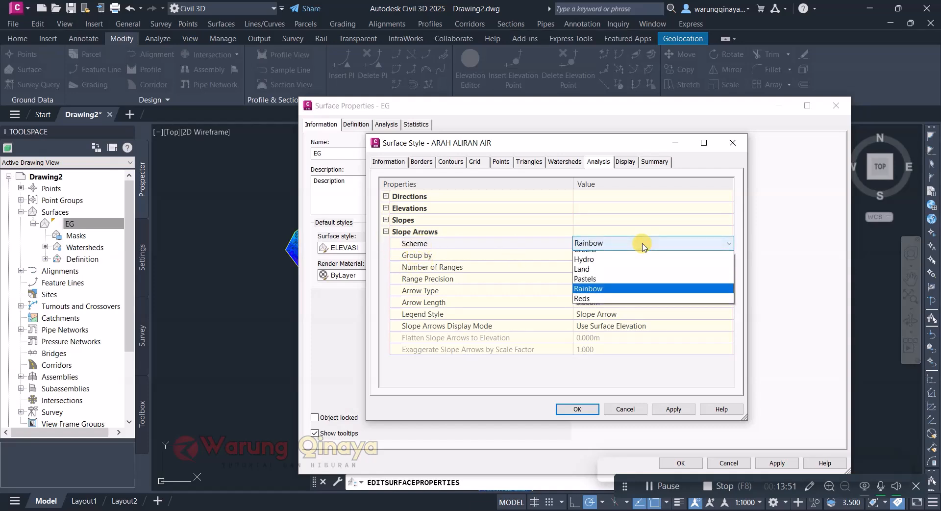
click(617, 301)
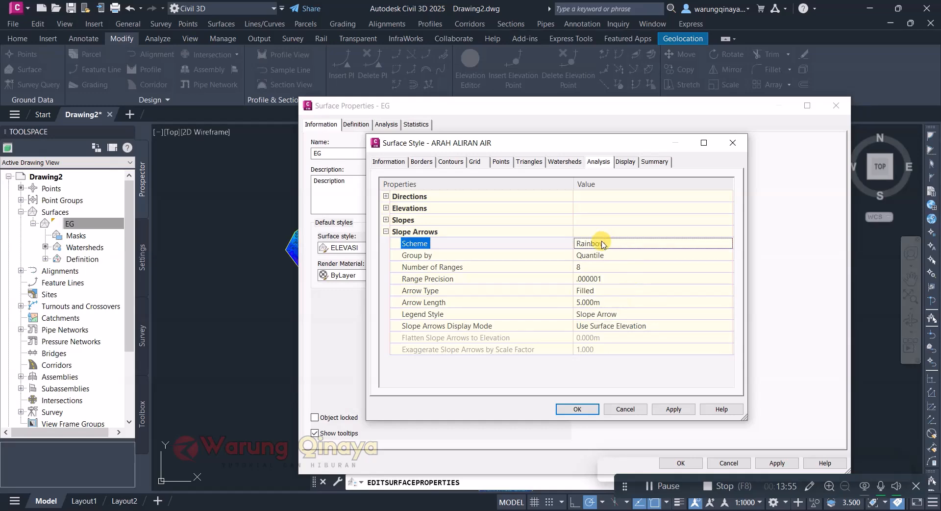
Set the color of the Border component to blue for the Plan view direction
click(626, 161)
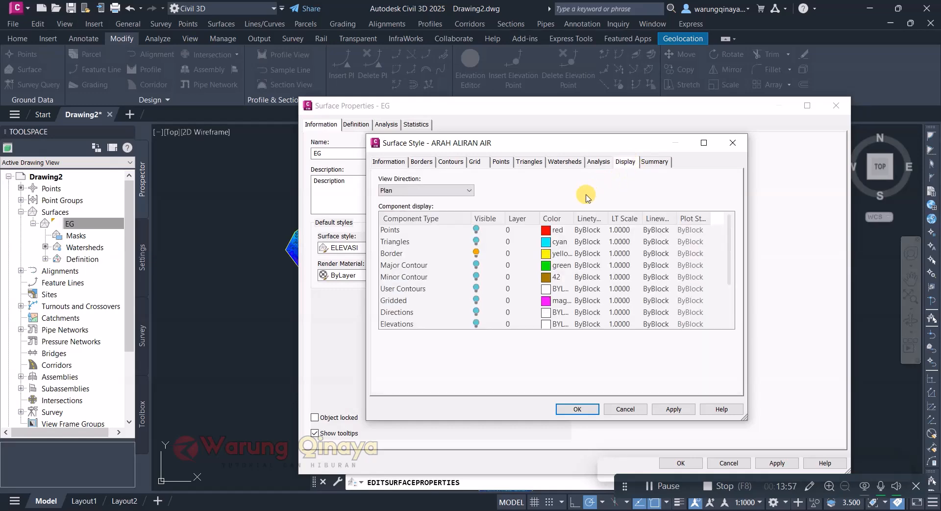
click(434, 253)
click(554, 254)
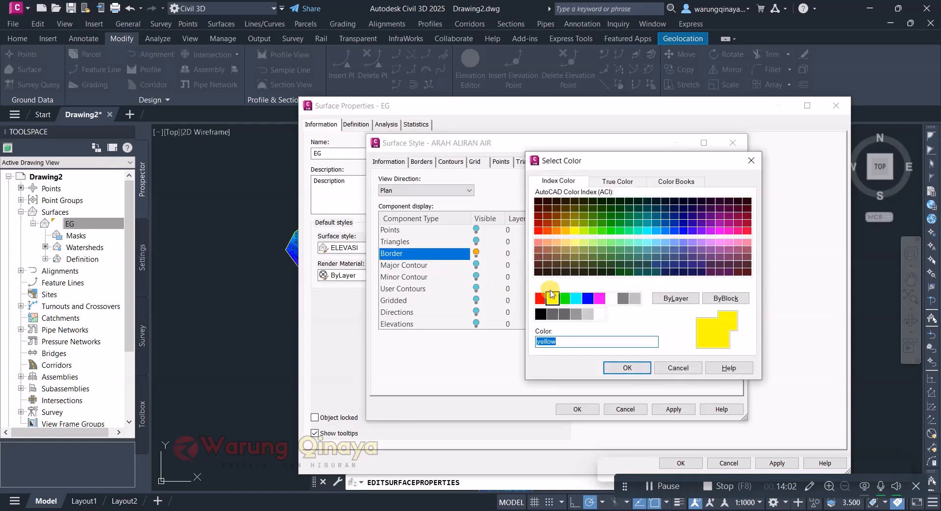
click(587, 298)
click(624, 372)
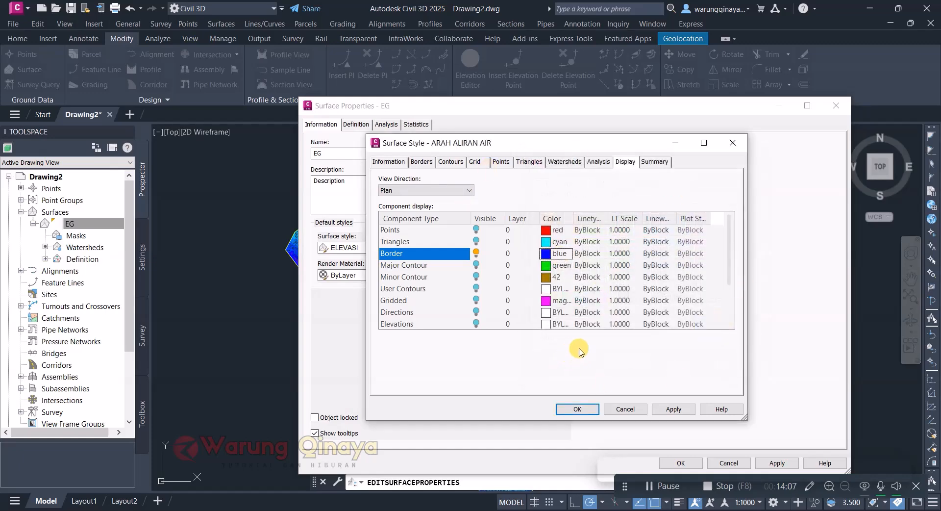
Make the major and minor contours visible, with color 60 for the major and color 32 for the minor contours
click(436, 266)
click(476, 265)
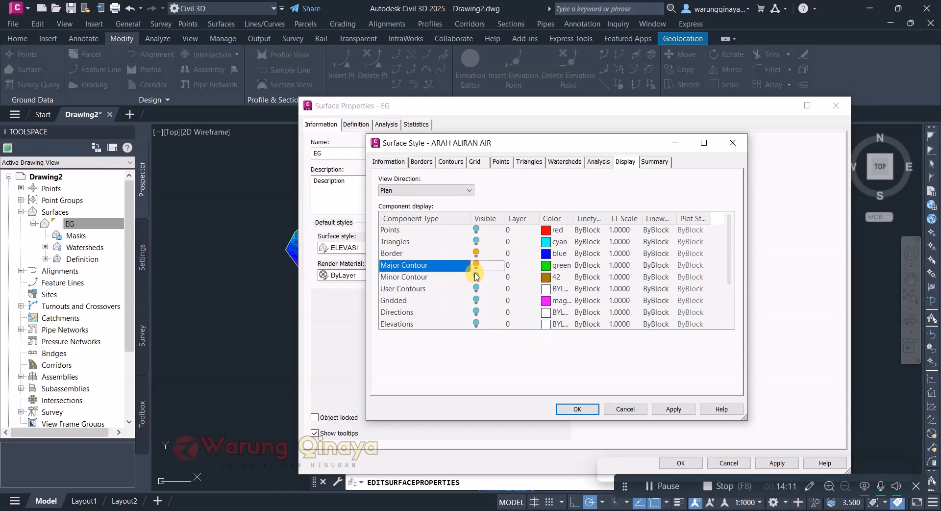
click(476, 277)
click(546, 266)
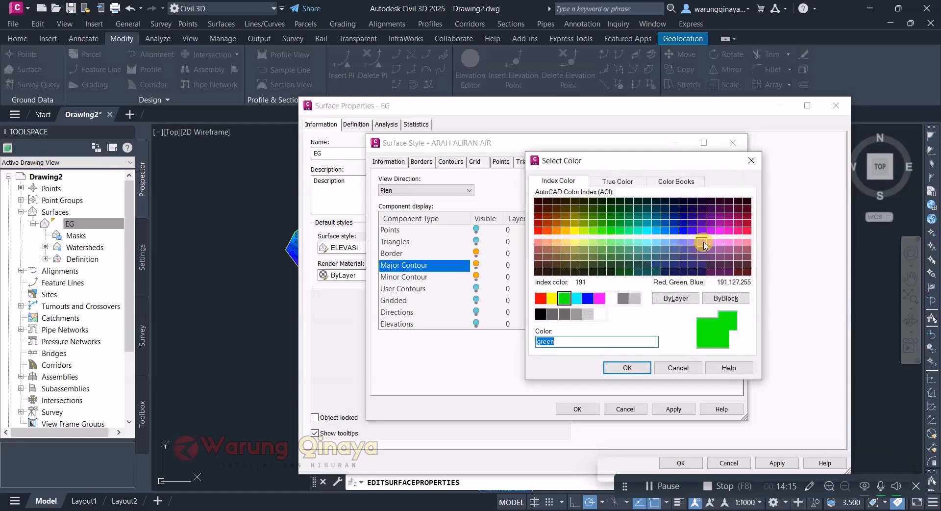
click(584, 231)
click(625, 367)
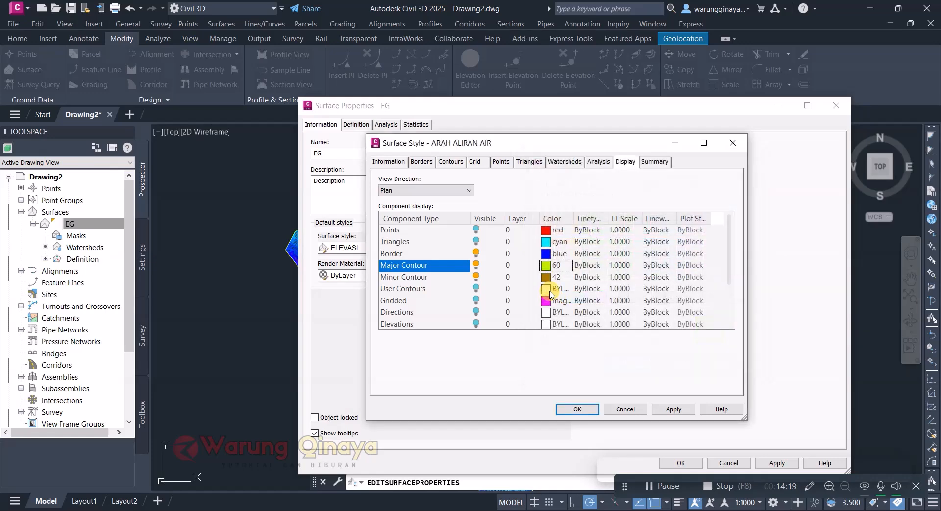
click(549, 277)
click(558, 223)
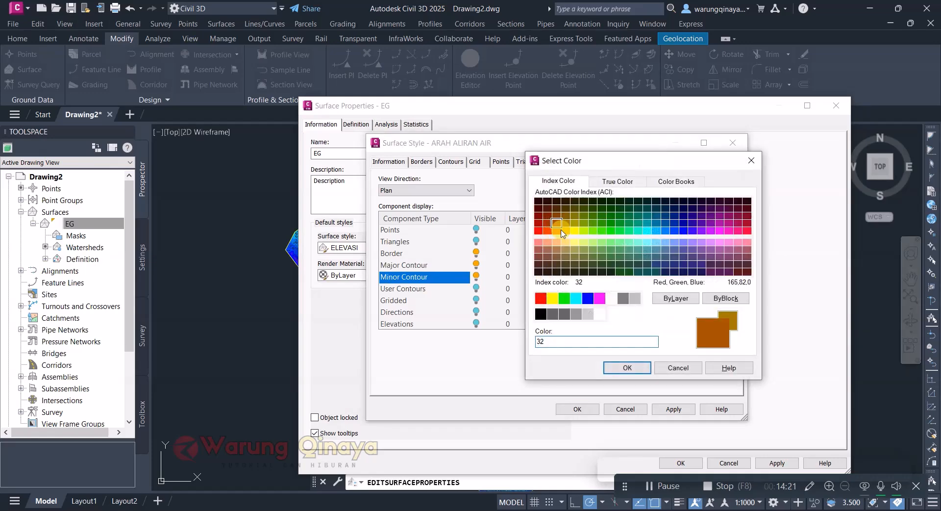
click(622, 367)
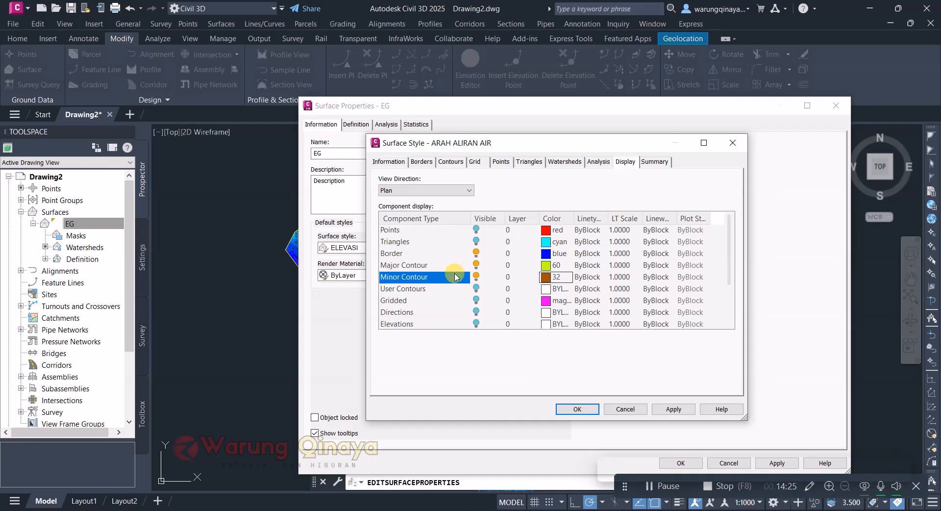
Make the Slope Arrows component visible in plan view and accept the ARAH ALIRAN AIR style
scroll(490, 260, down, 2)
click(420, 301)
click(476, 300)
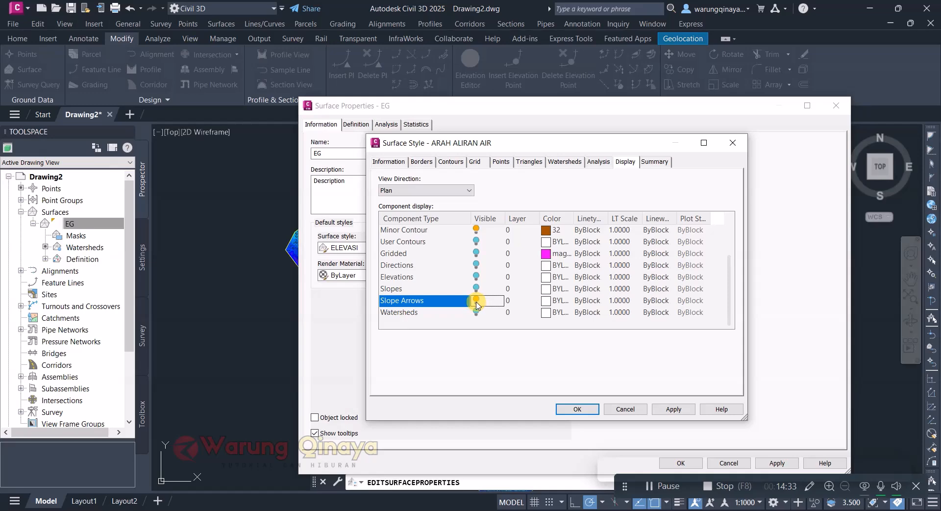
click(572, 409)
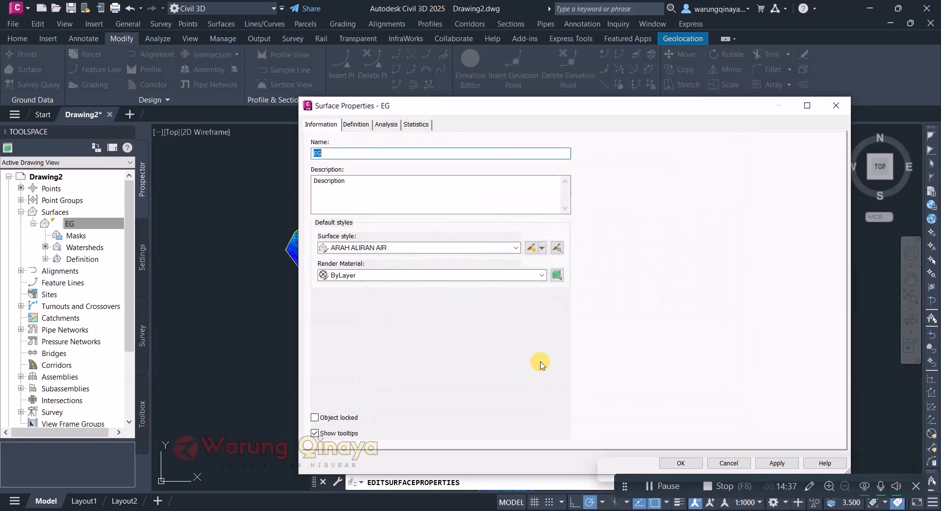
Run a Slope Arrows analysis on the EG surface with 10 ranges and accept the surface properties
click(389, 125)
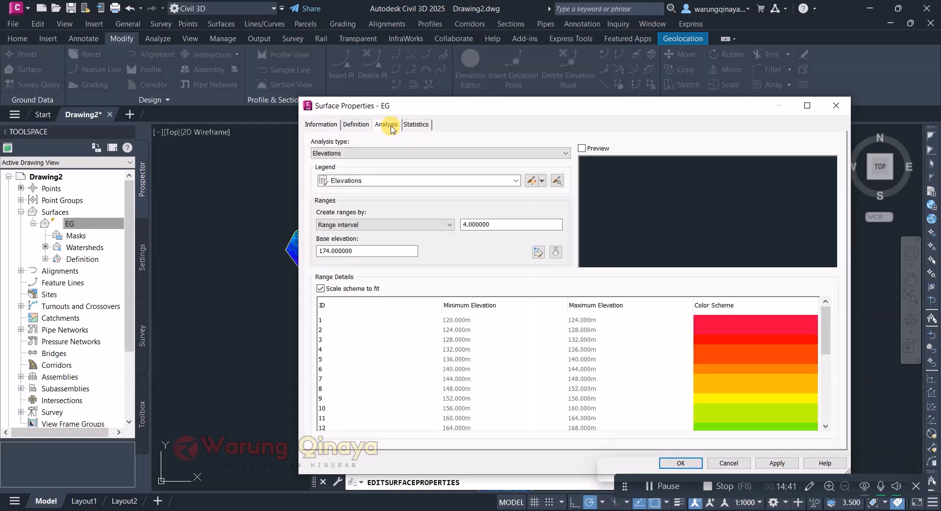
click(419, 154)
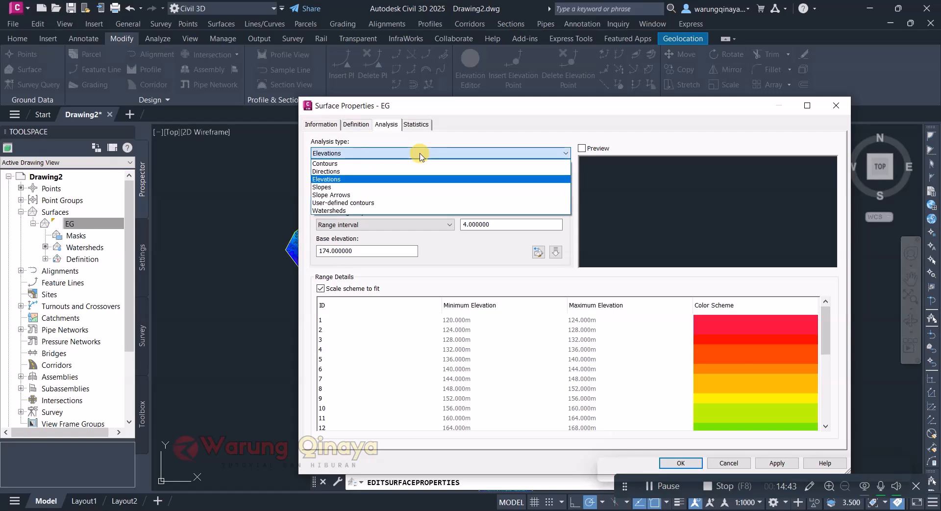
click(387, 195)
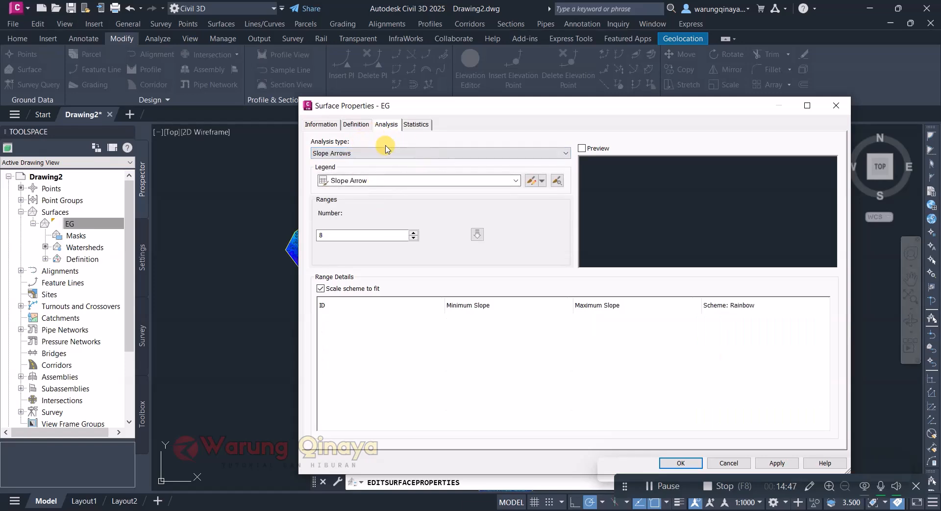
drag(330, 235, 315, 235)
click(414, 232)
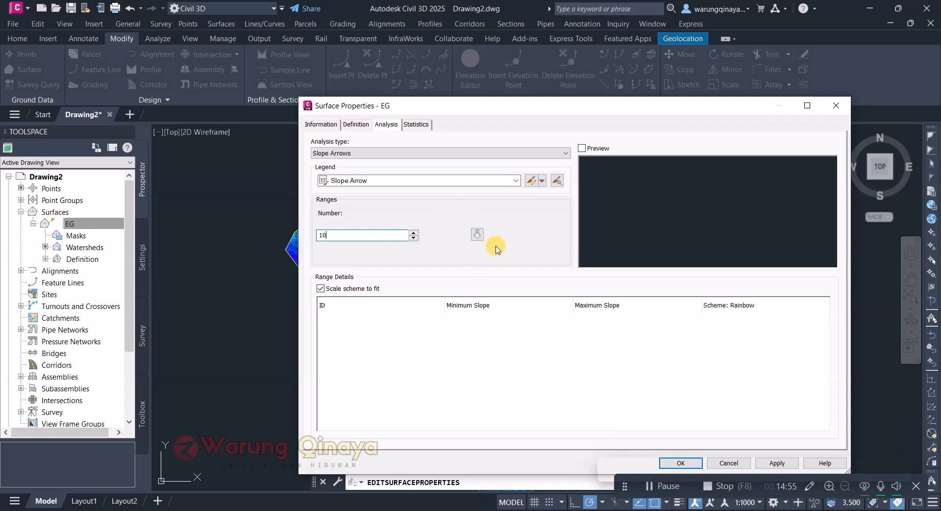
click(477, 234)
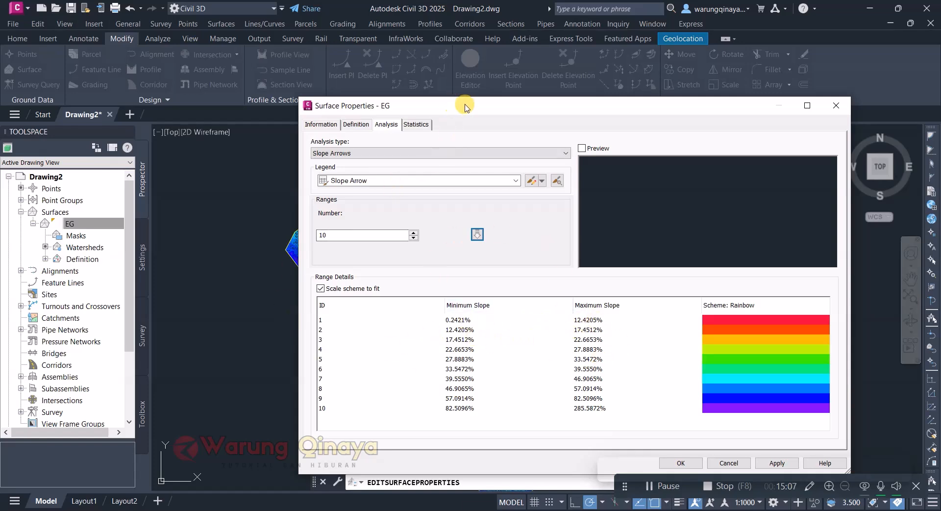
drag(462, 101, 542, 90)
drag(626, 93, 500, 116)
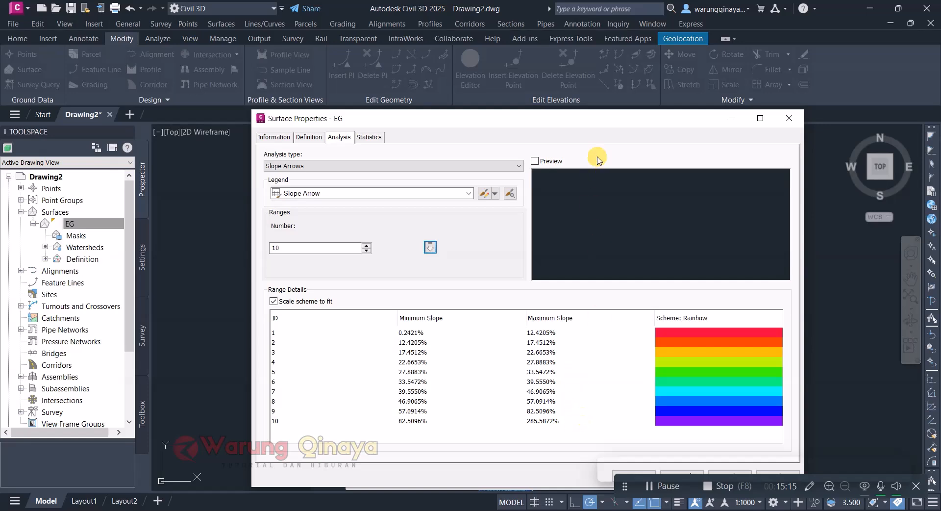
drag(610, 119, 582, 79)
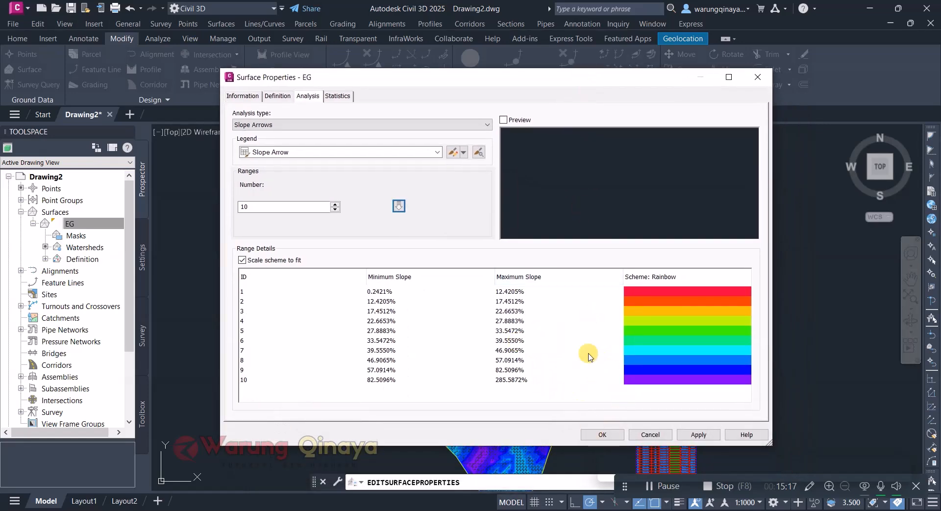
click(602, 434)
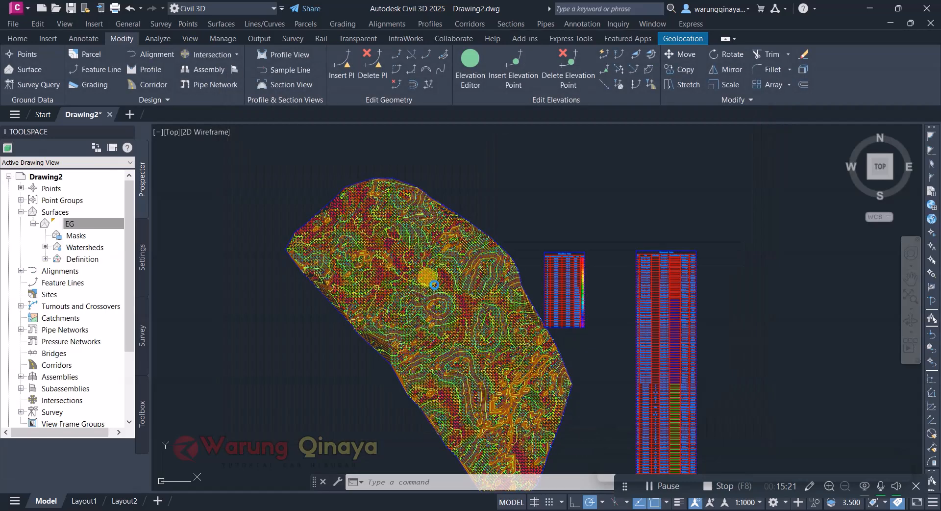
Examine the directions and colors of the slope arrows between the EG surface's contours up close
scroll(456, 245, up, 5)
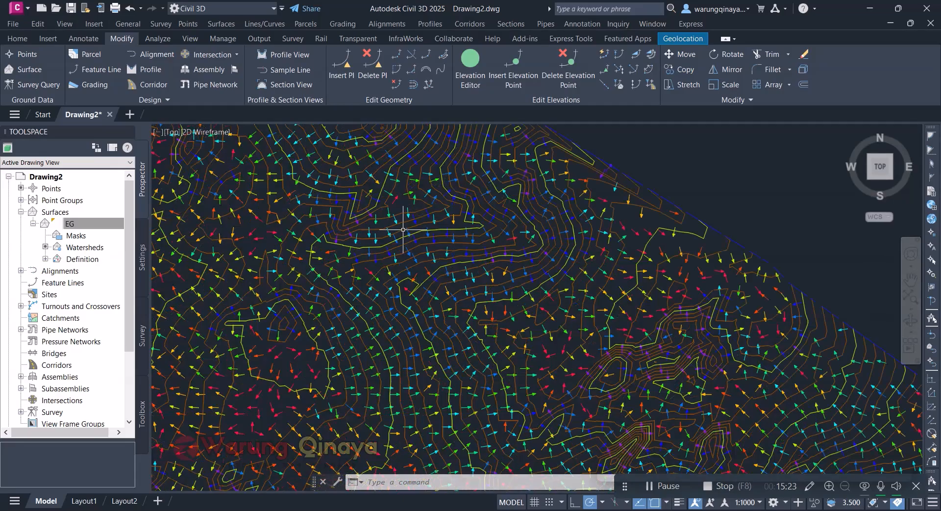
scroll(531, 197, down, 4)
scroll(447, 279, up, 10)
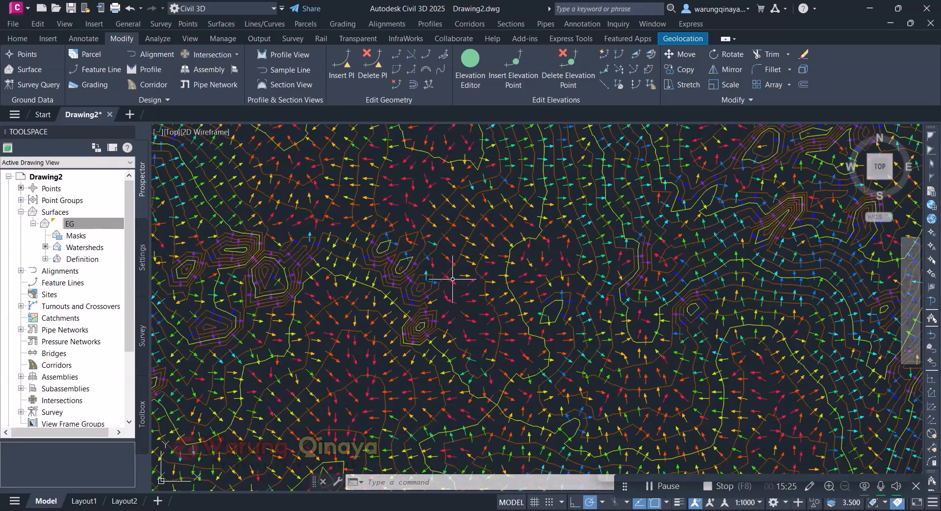
scroll(456, 304, down, 3)
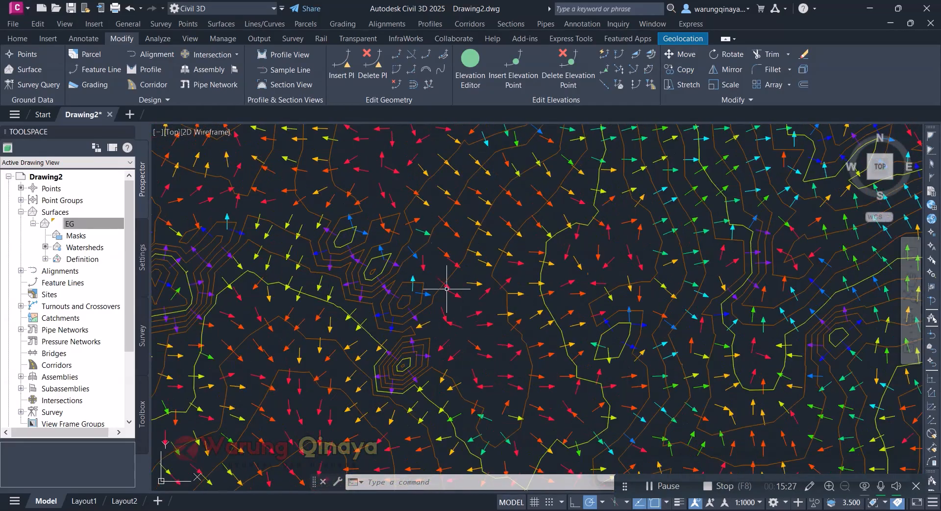
scroll(411, 270, up, 4)
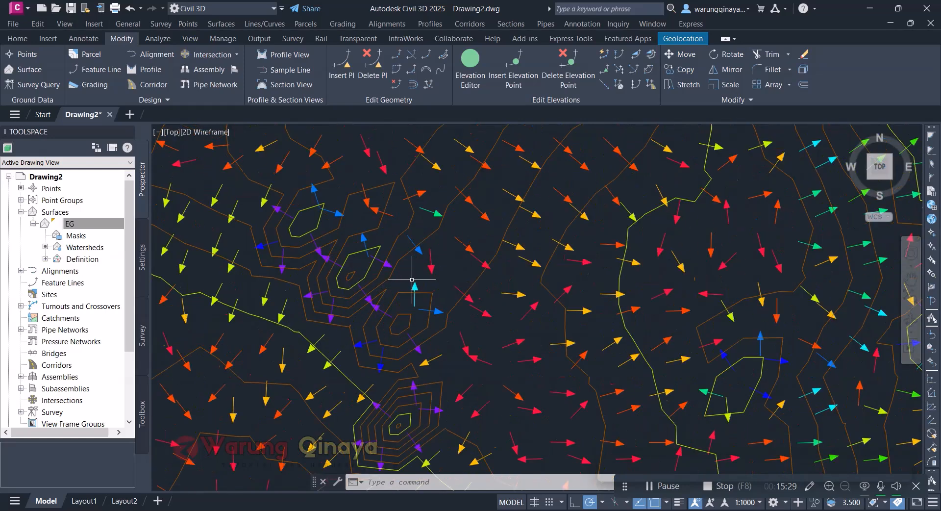
scroll(410, 267, down, 4)
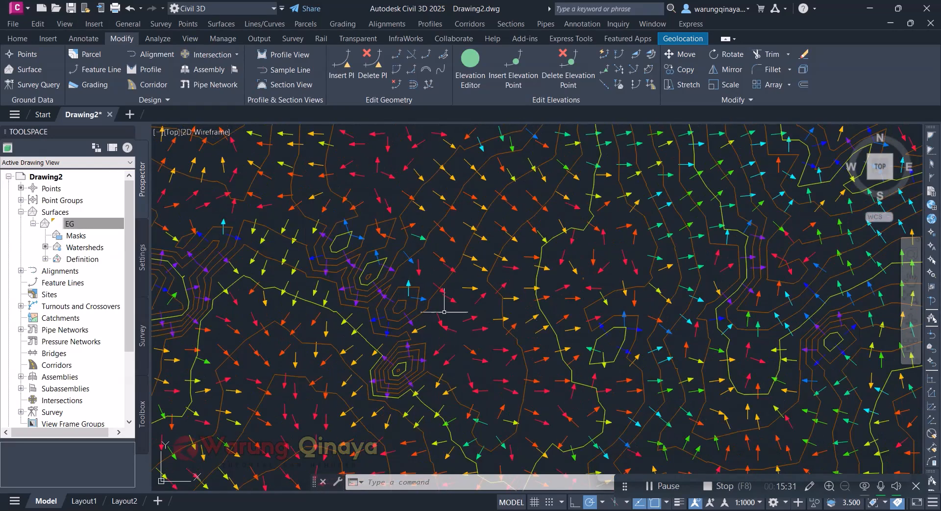
Examine the overall slope arrow pattern across the northern and southern parts of the EG surface
scroll(536, 297, down, 2)
scroll(509, 269, down, 4)
scroll(505, 257, down, 2)
scroll(638, 206, up, 4)
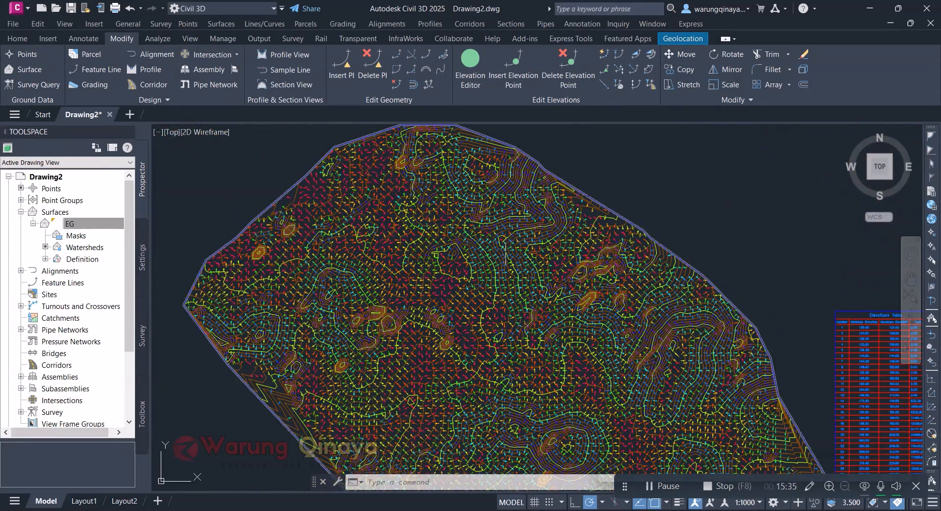
click(776, 166)
click(743, 158)
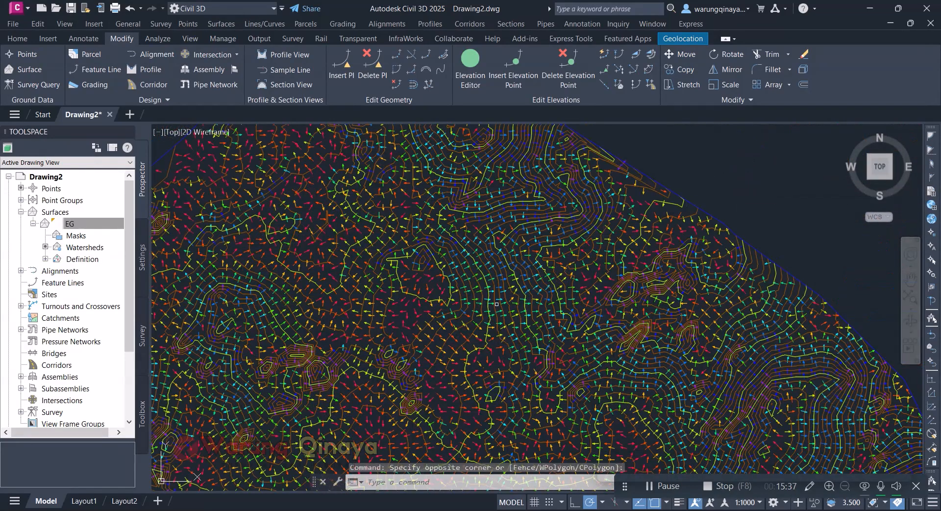
click(756, 192)
click(724, 165)
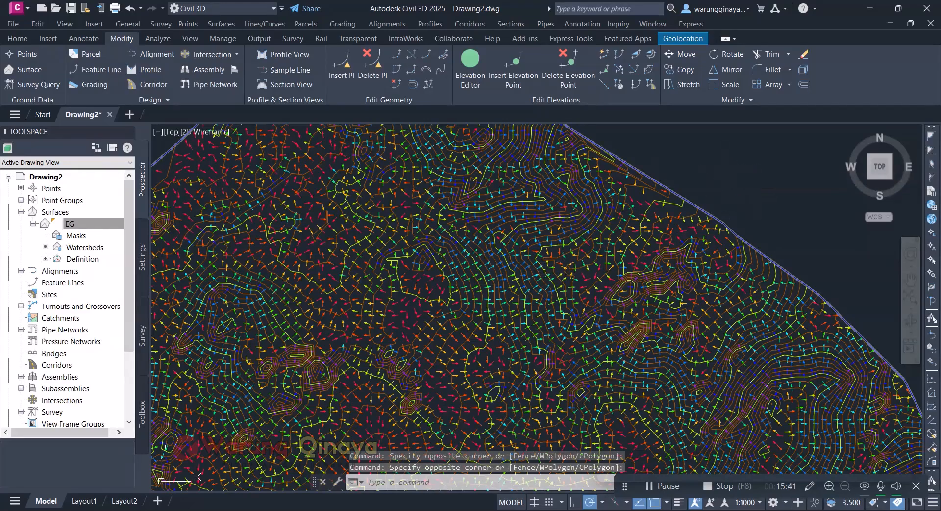
scroll(513, 256, down, 5)
scroll(552, 422, up, 4)
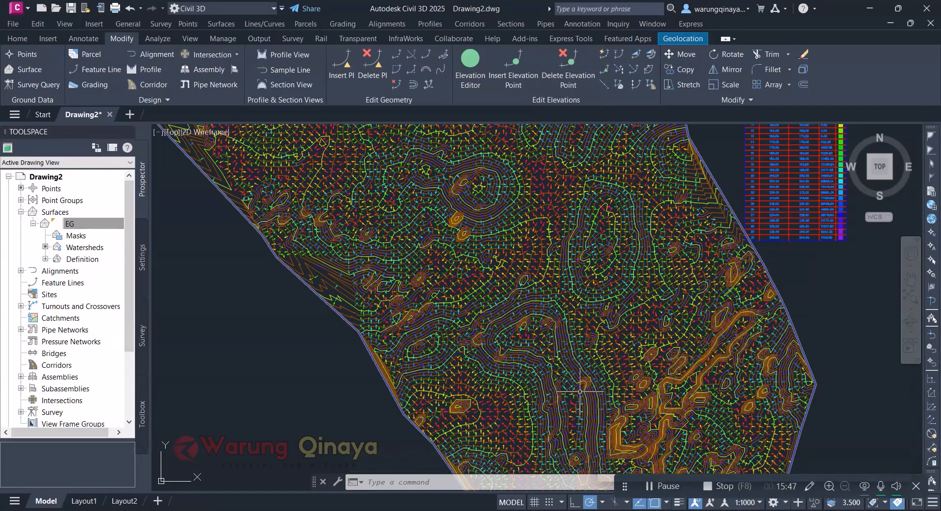
scroll(537, 393, down, 4)
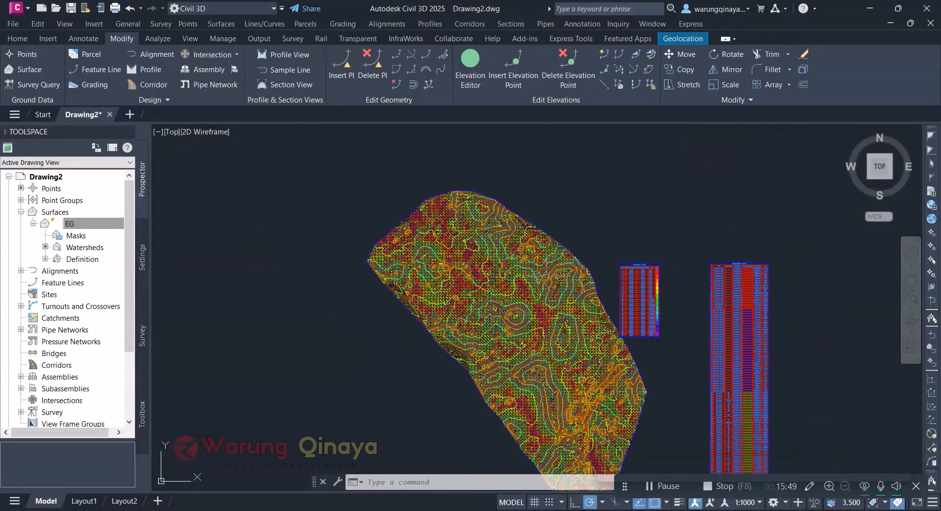
scroll(551, 210, up, 4)
click(626, 212)
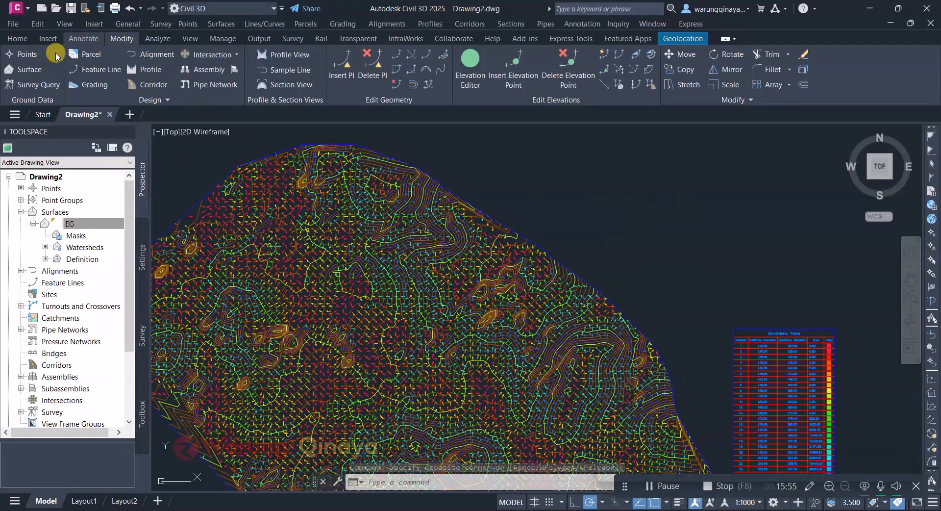
Add a dynamic slopeArrows legend table for the EG surface, placed northeast of the surface above the elevations table
click(32, 72)
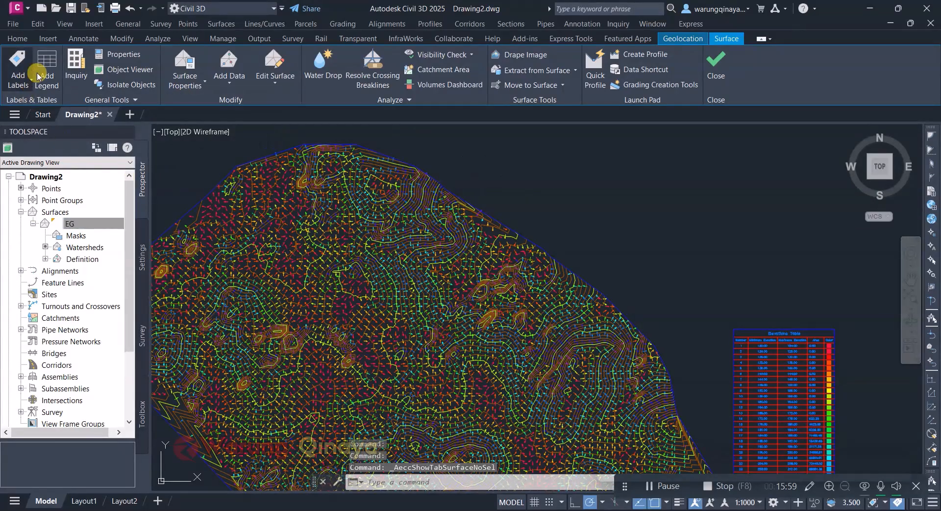
click(47, 69)
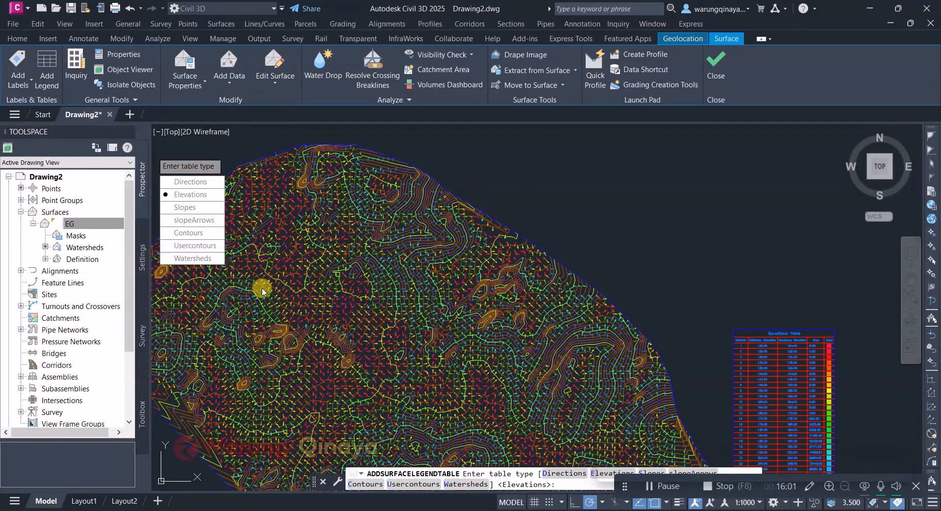
click(198, 221)
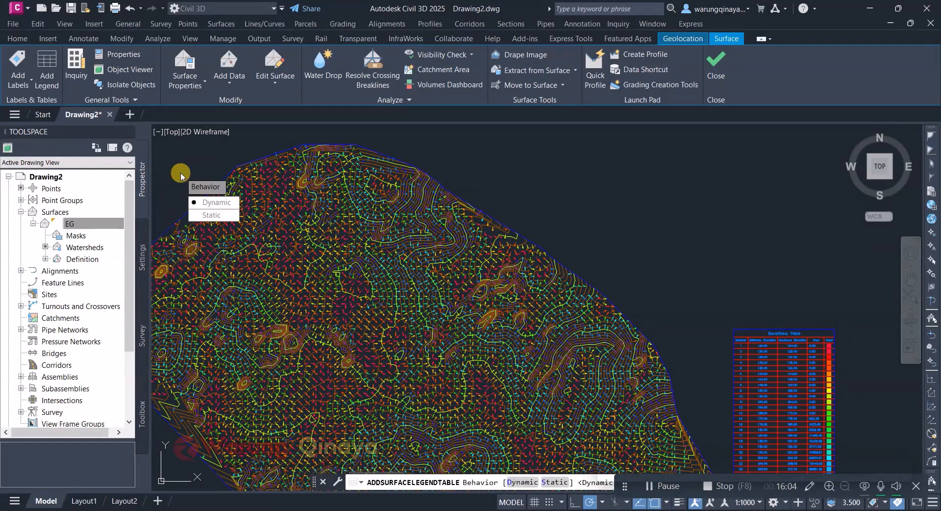
click(223, 203)
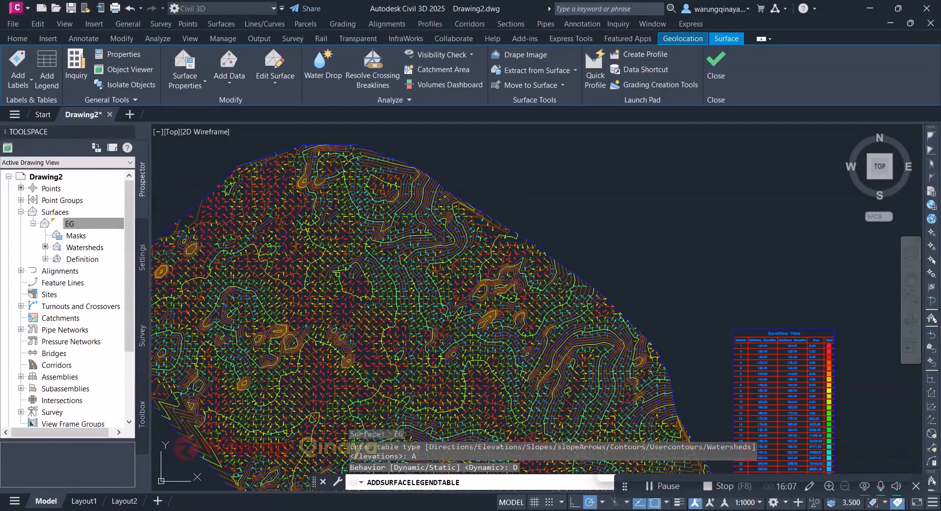
scroll(343, 304, down, 4)
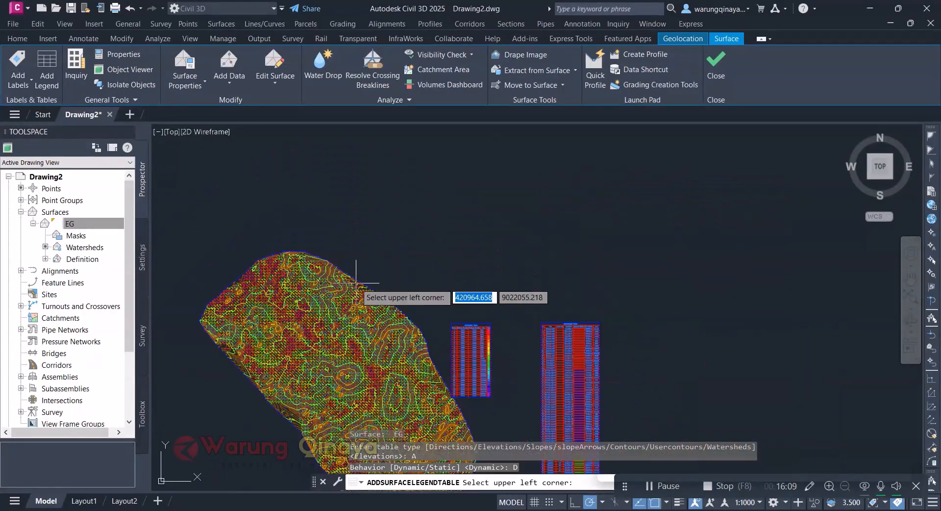
scroll(416, 264, up, 4)
click(434, 222)
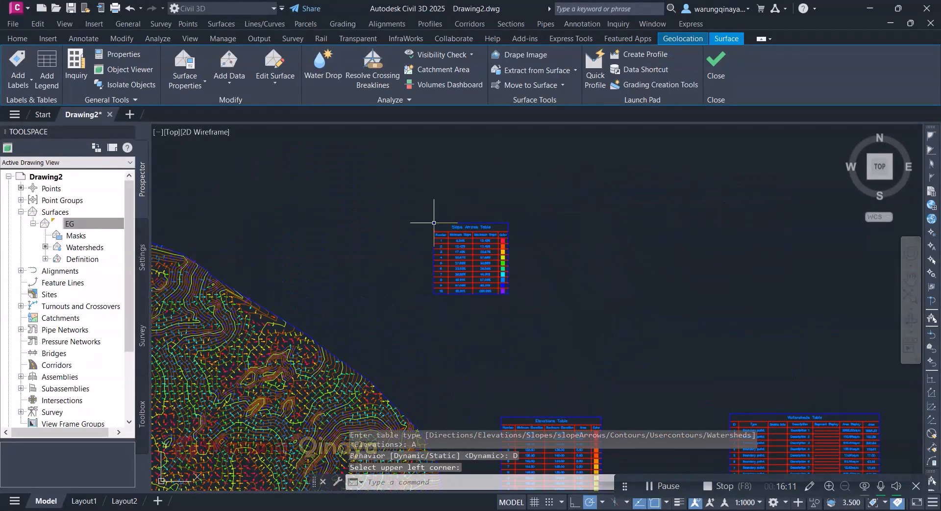
Examine the slope ranges and colors in the Slope Arrows Table and compare them with the arrows on the EG surface
scroll(451, 264, up, 6)
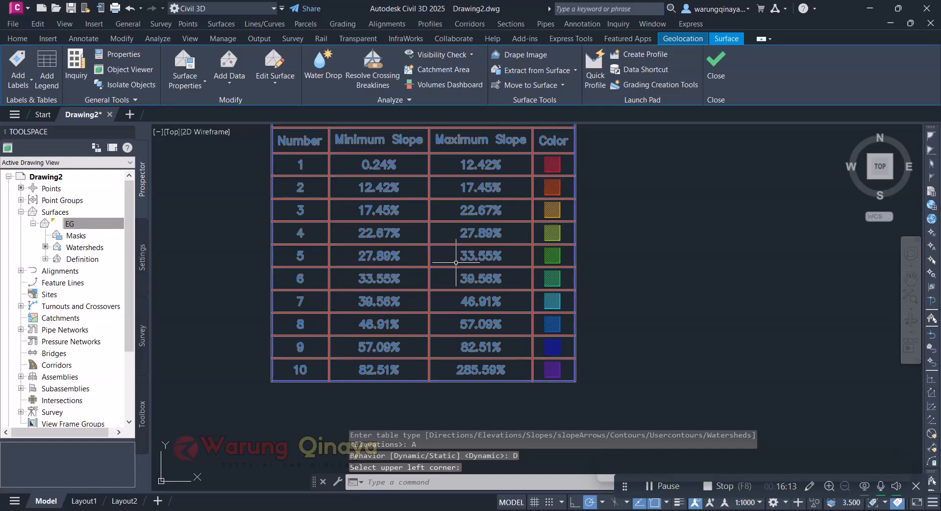
scroll(466, 262, down, 2)
scroll(442, 231, up, 2)
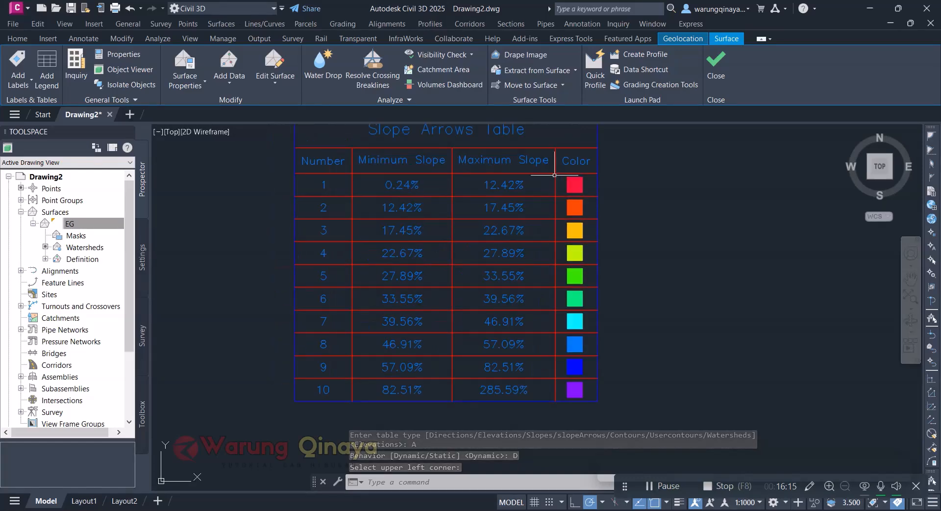
scroll(564, 167, up, 1)
double_click(681, 229)
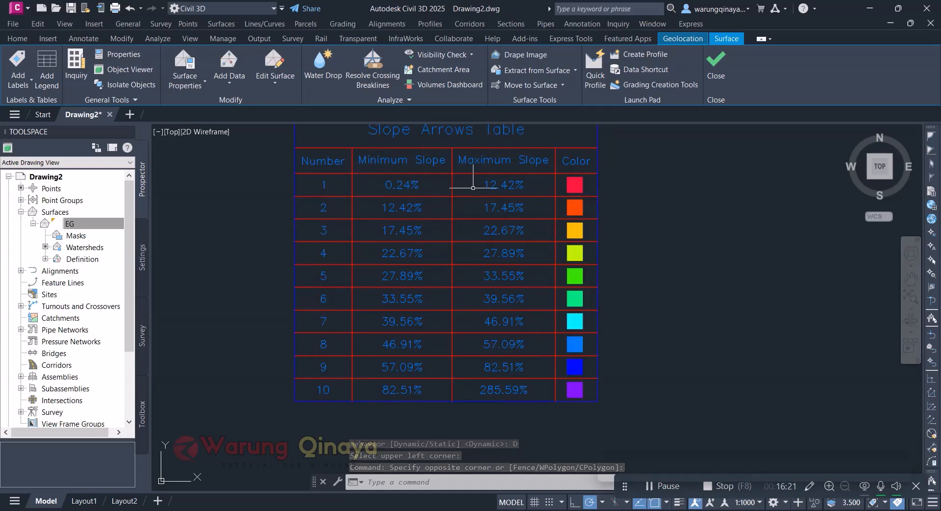
scroll(464, 188, down, 8)
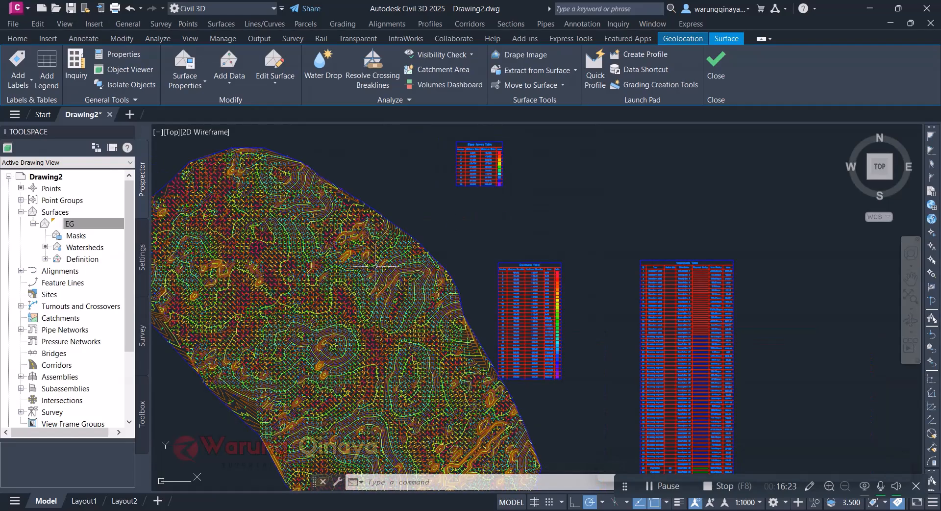
scroll(378, 266, up, 10)
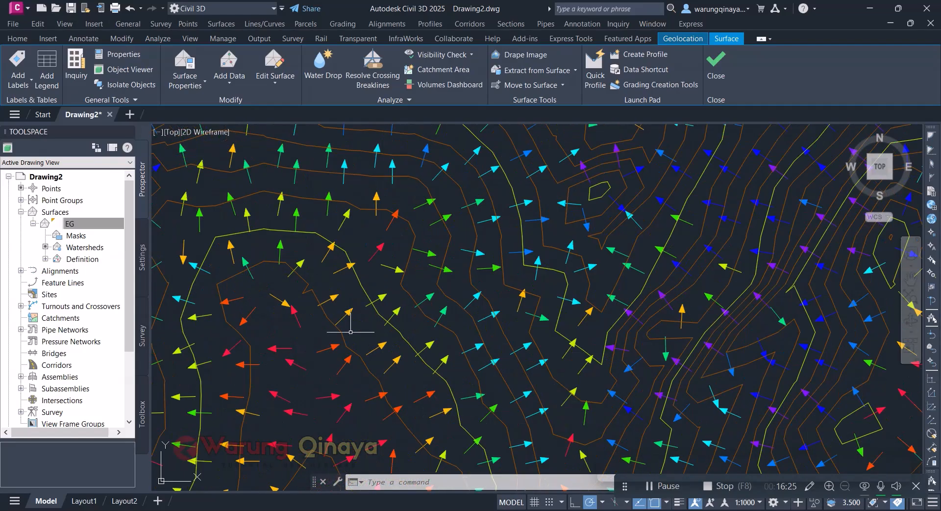
scroll(376, 329, down, 8)
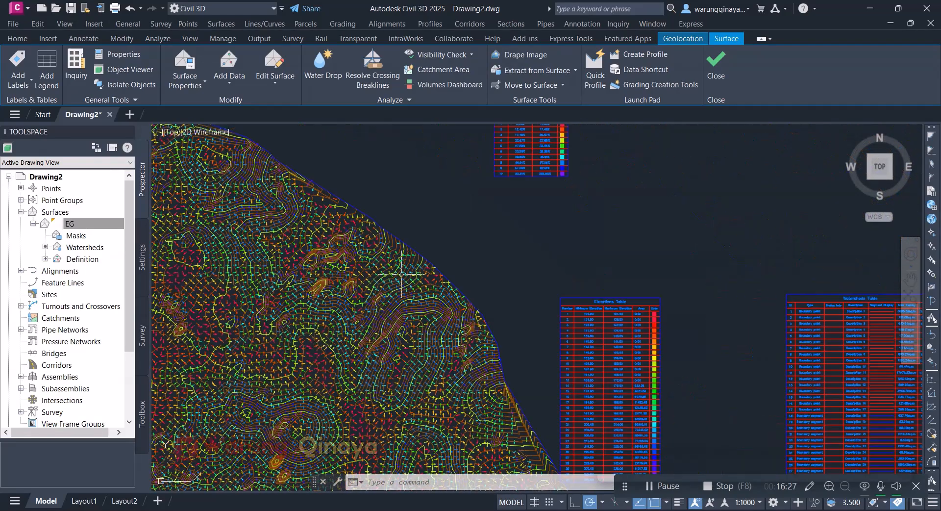
scroll(479, 268, down, 2)
scroll(535, 206, up, 12)
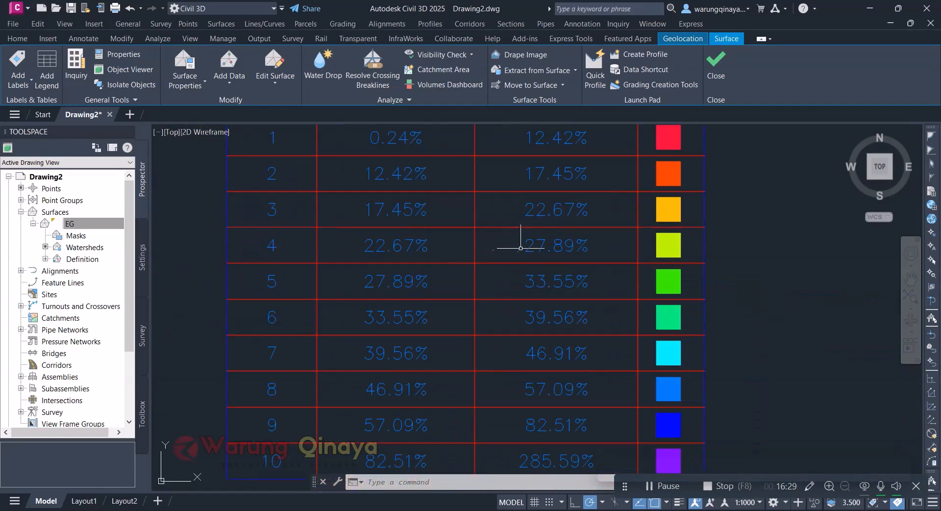
scroll(552, 238, down, 4)
scroll(563, 267, up, 2)
click(804, 304)
click(735, 244)
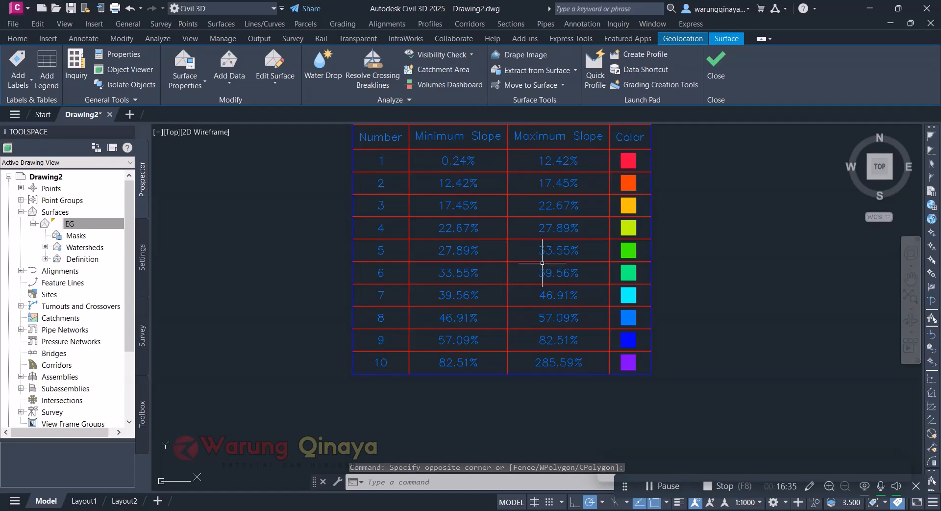
scroll(492, 196, down, 4)
click(640, 279)
click(638, 247)
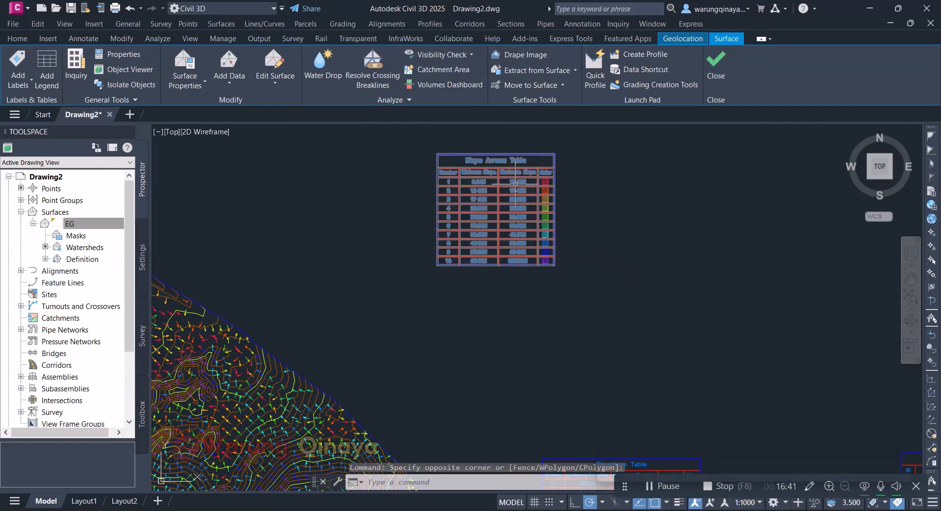
scroll(513, 183, down, 4)
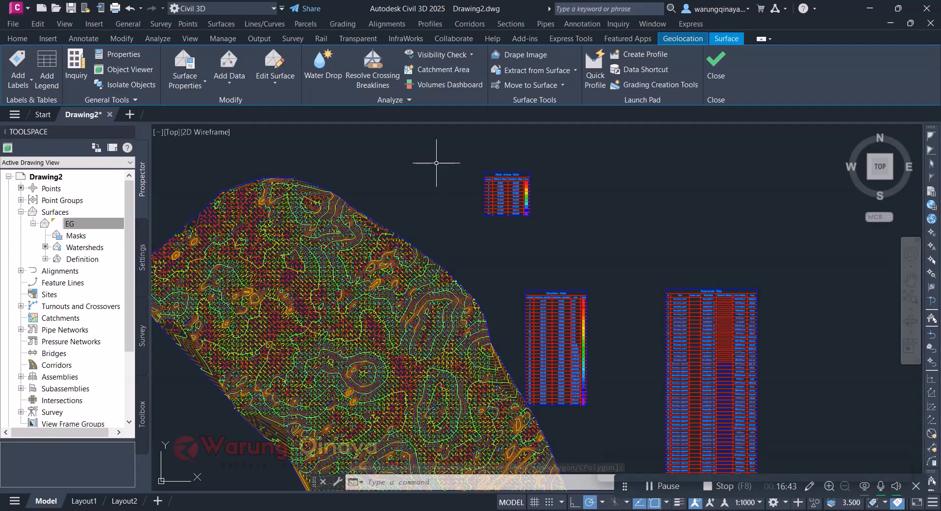
click(632, 224)
click(613, 181)
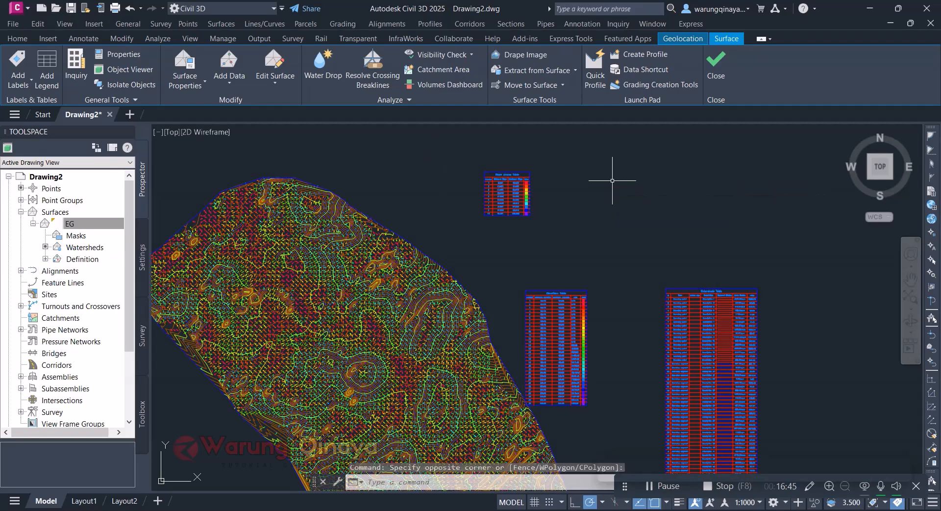
click(616, 218)
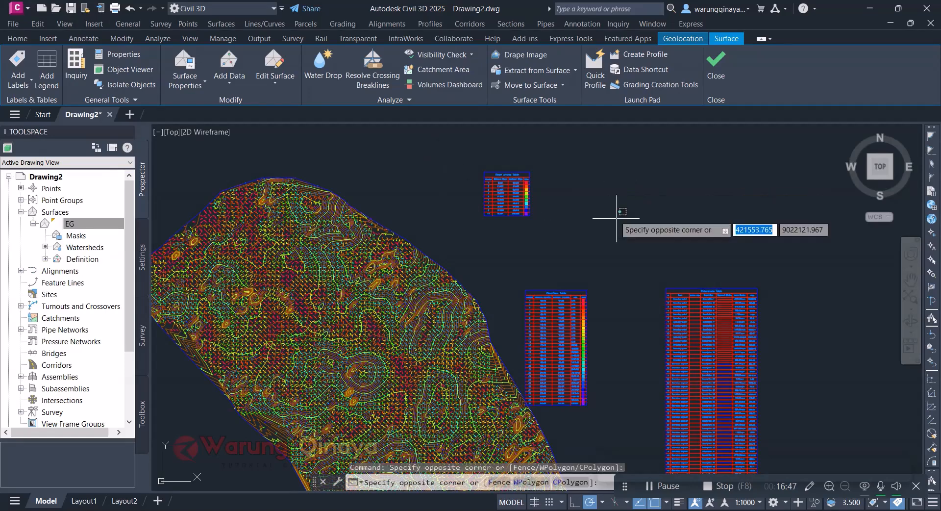
click(599, 189)
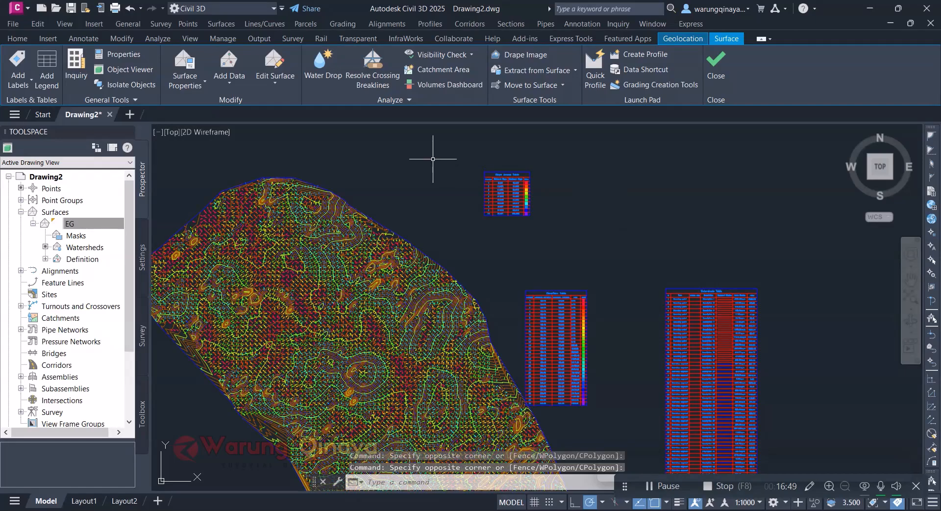
scroll(459, 156, down, 2)
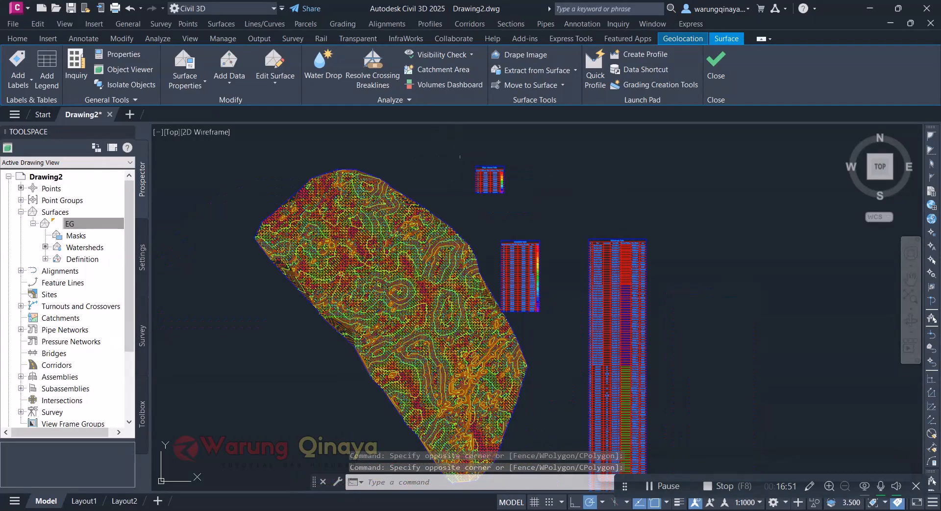
click(588, 193)
click(549, 160)
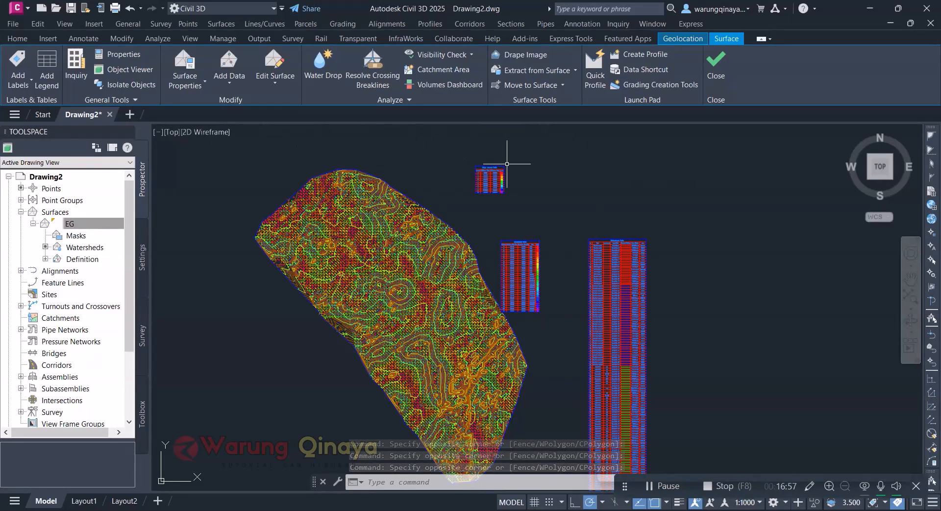
click(640, 197)
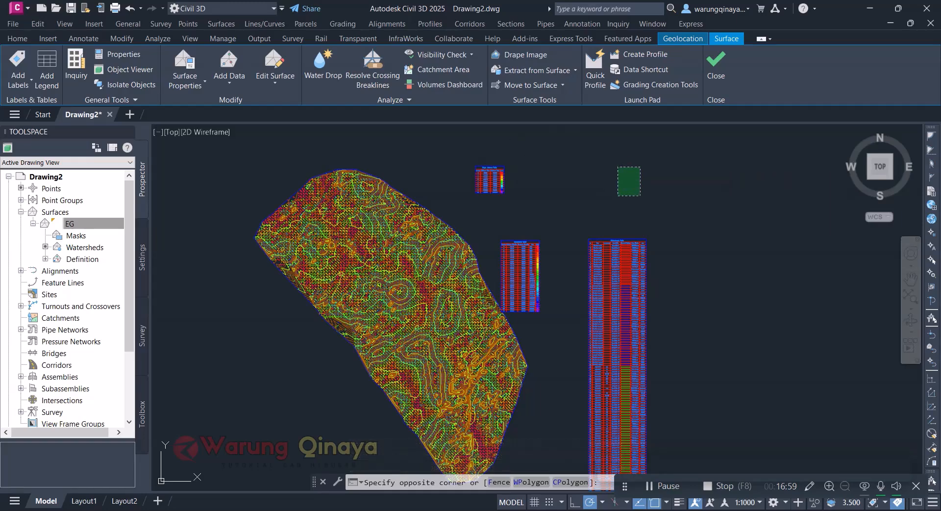
click(618, 167)
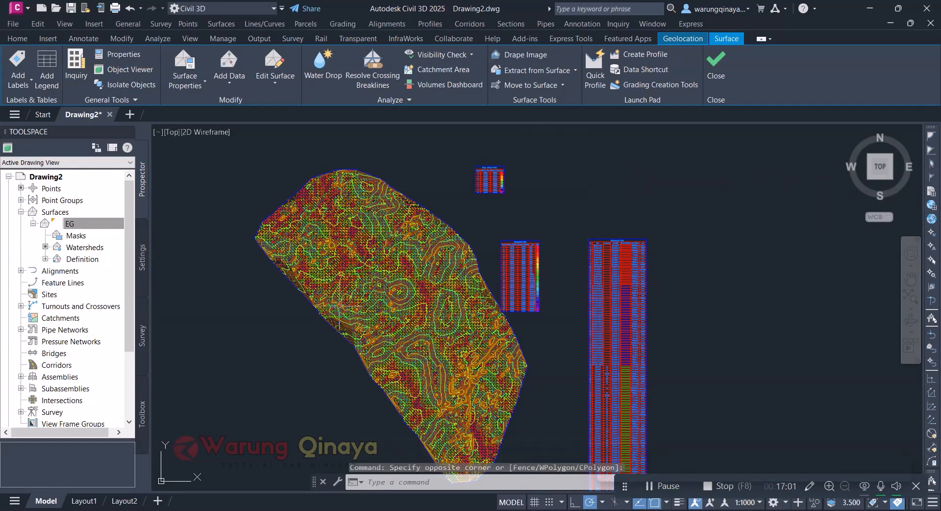
click(641, 190)
click(602, 158)
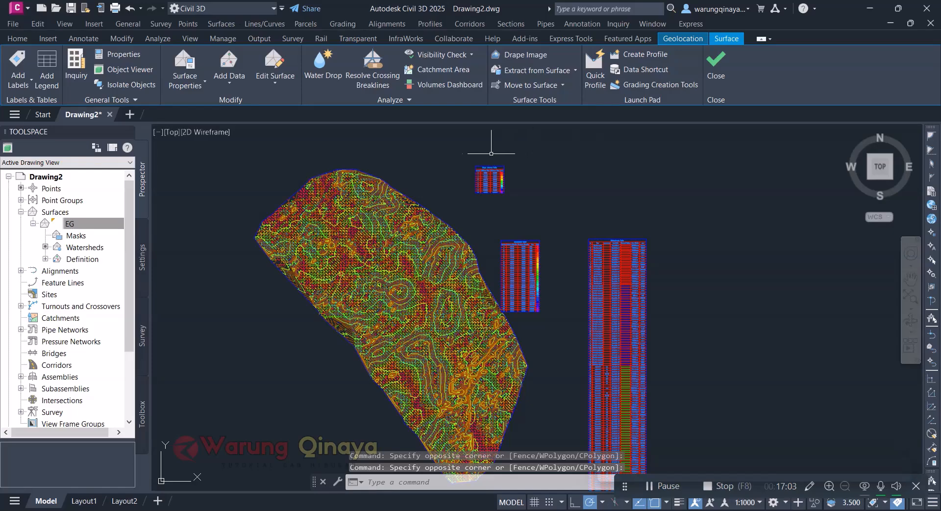
click(608, 196)
click(587, 164)
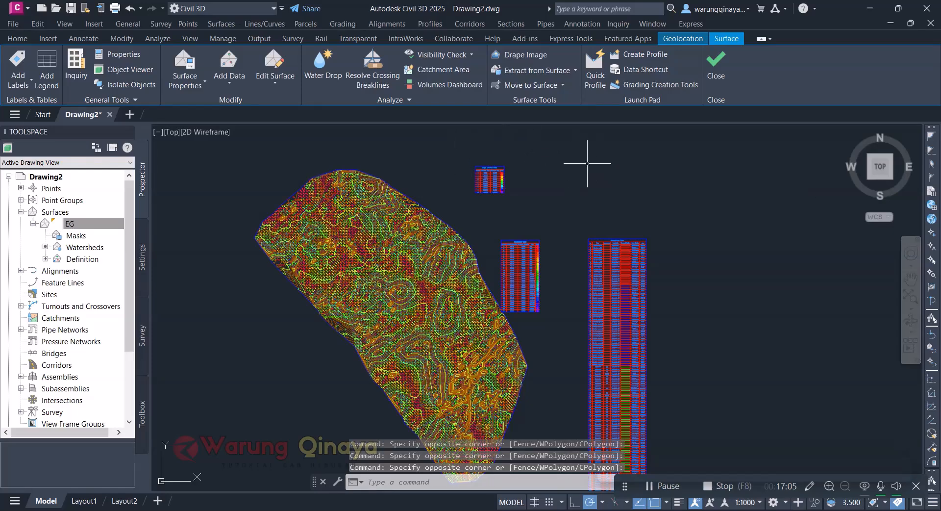